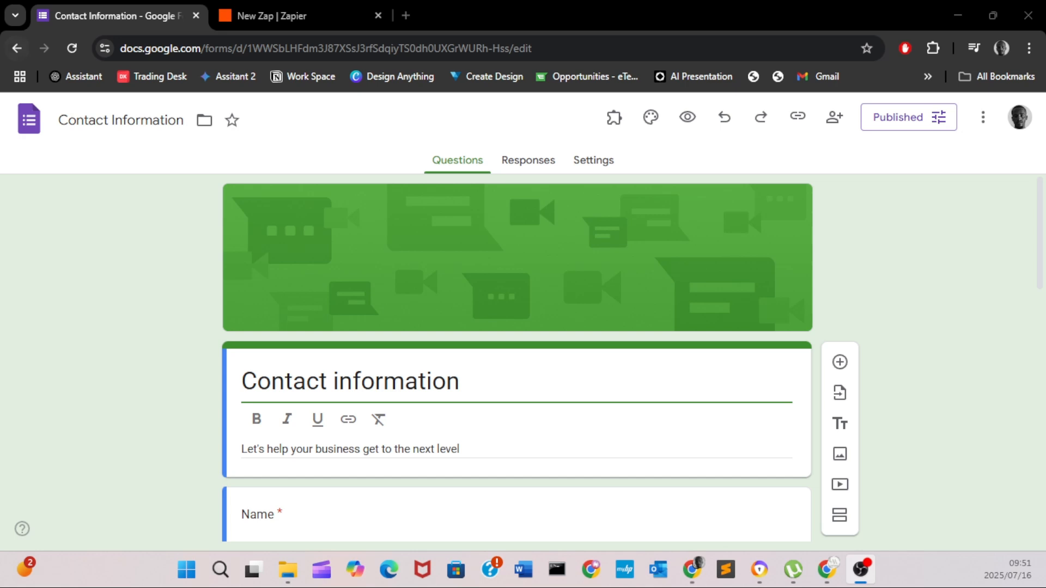
# - In the new Zap draft, search 'google form' and pick Google Forms as the trigger app
pyautogui.scroll(-15, 516, 358)
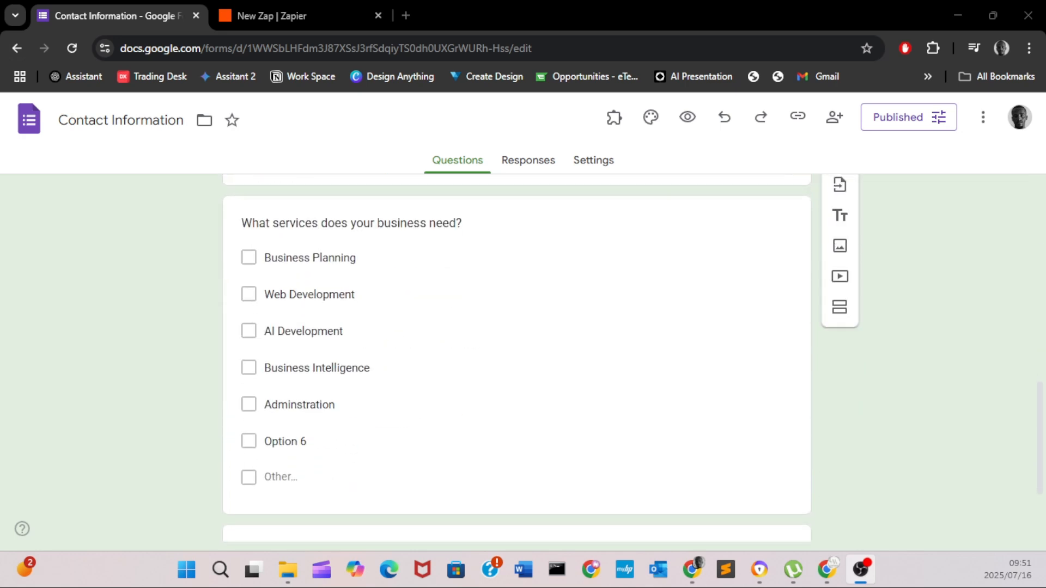
pyautogui.scroll(15, 517, 358)
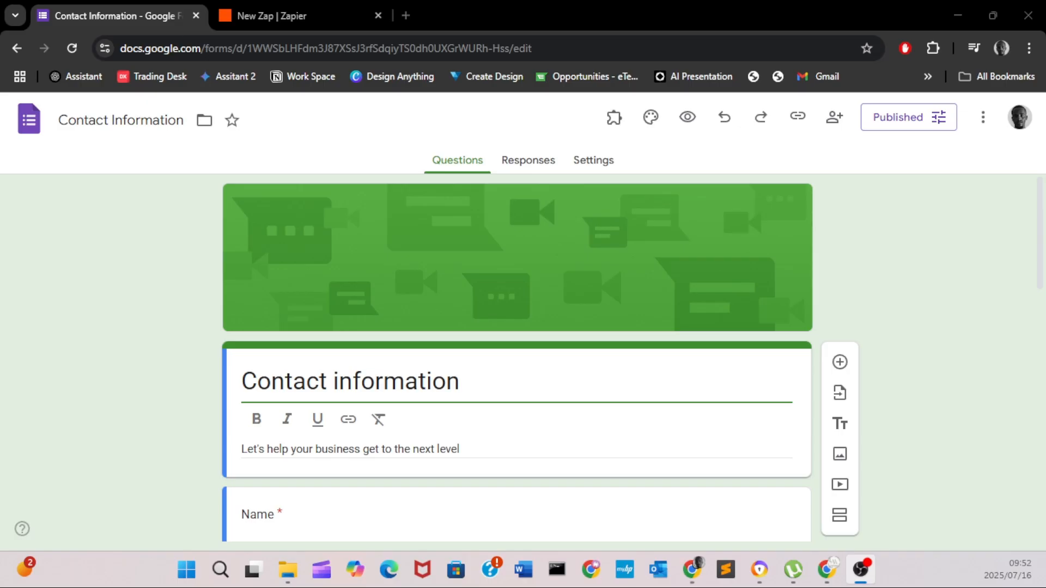
pyautogui.click(301, 16)
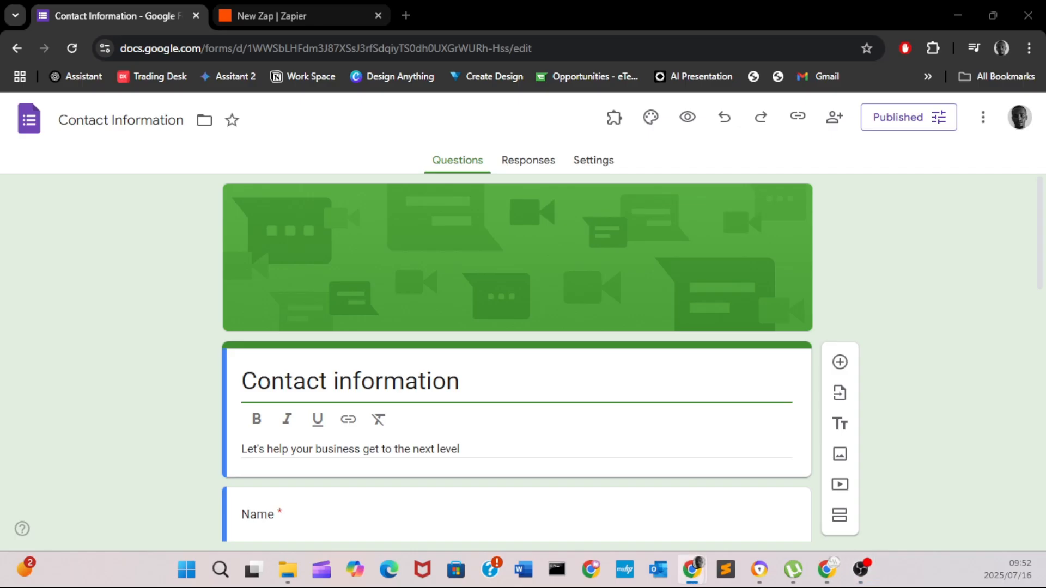
pyautogui.click(301, 16)
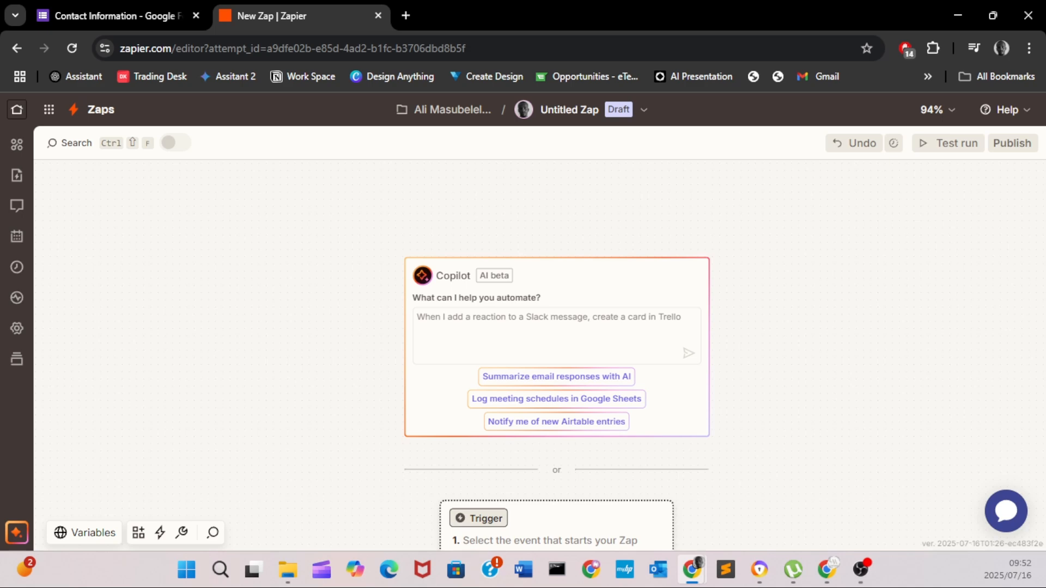
pyautogui.scroll(-3, 691, 376)
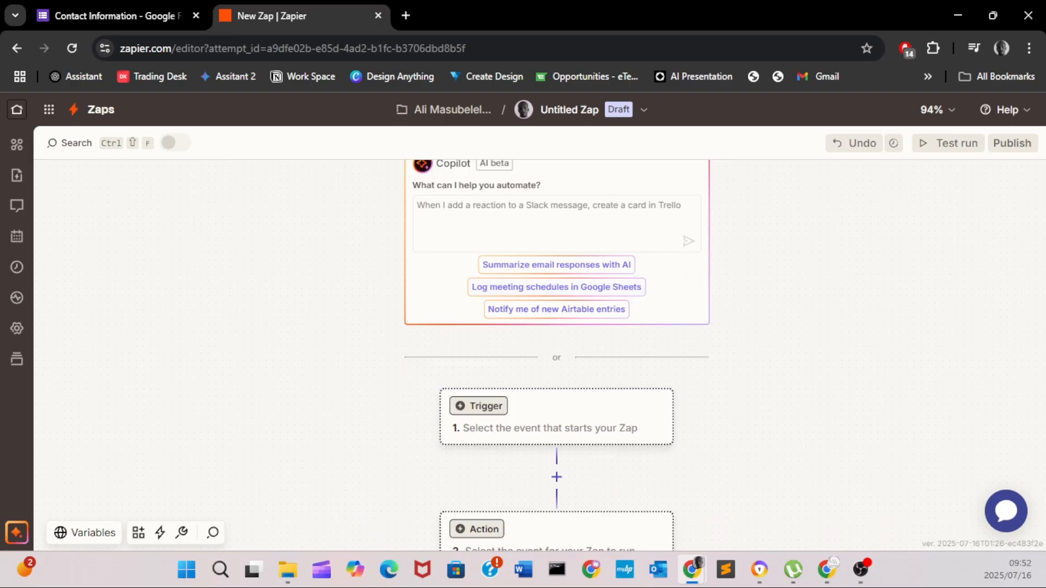
pyautogui.scroll(-2, 557, 355)
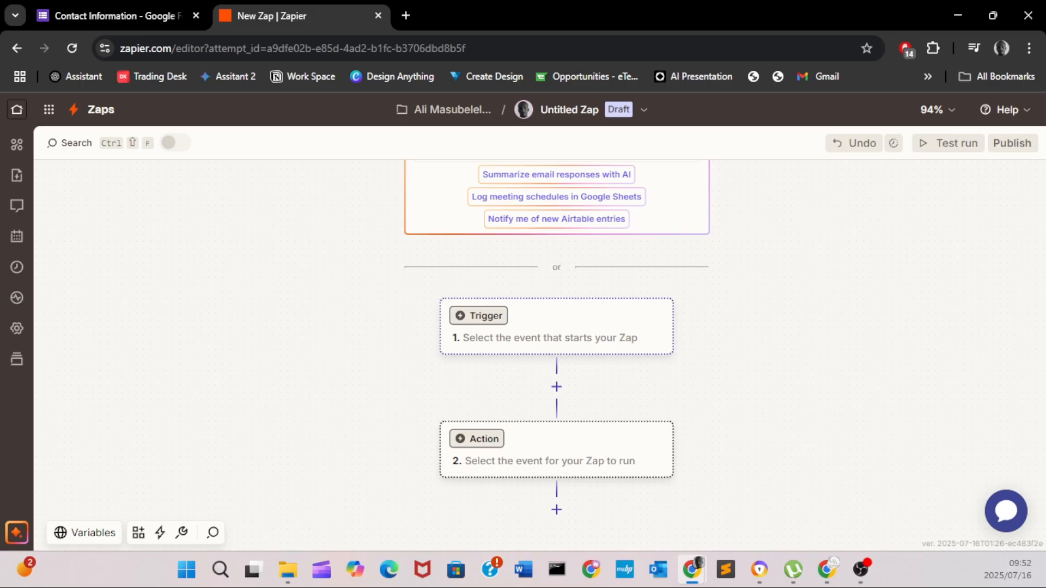
pyautogui.click(478, 316)
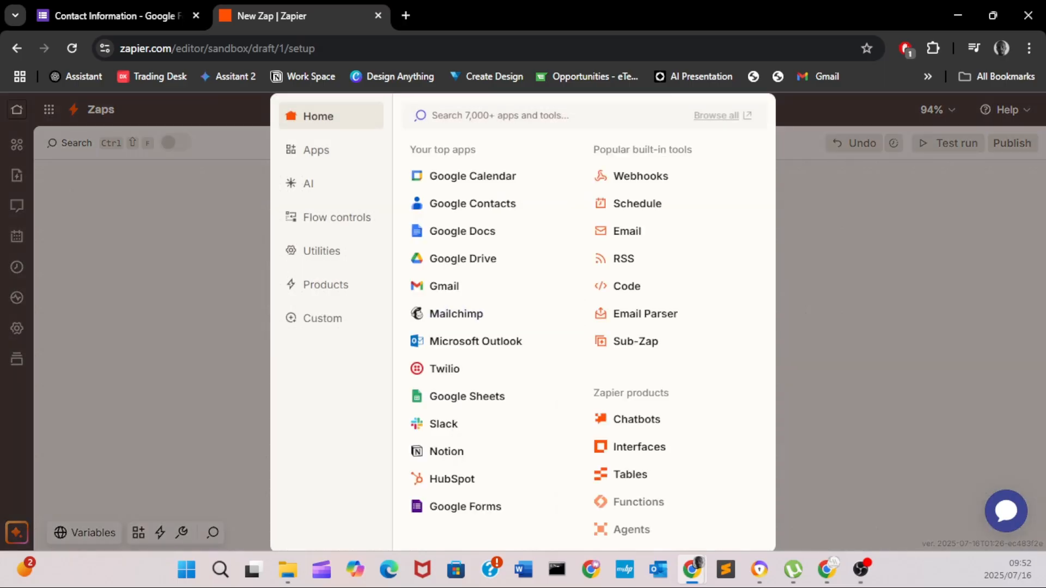
pyautogui.write('goog')
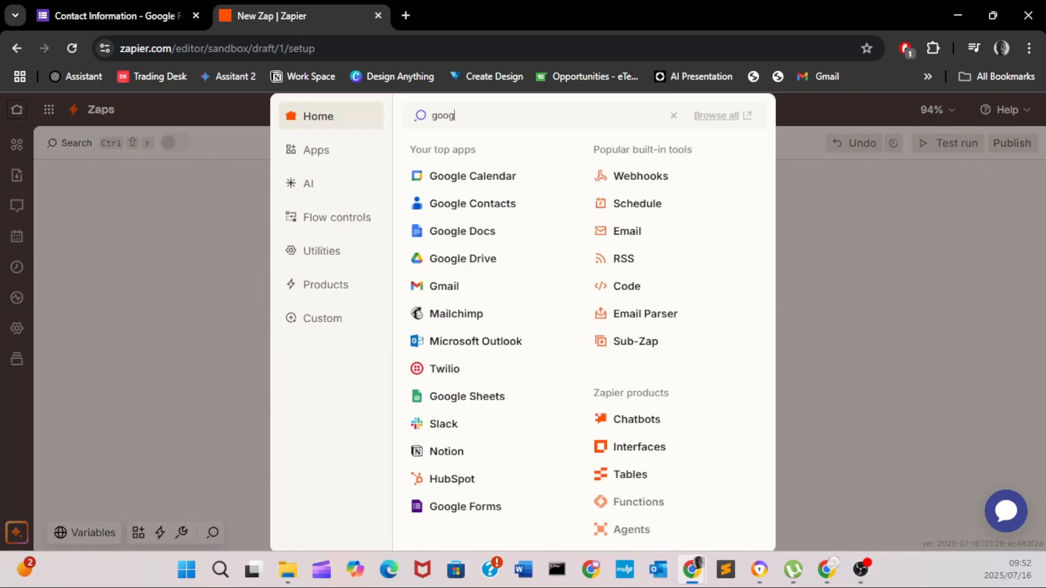
pyautogui.write('le form')
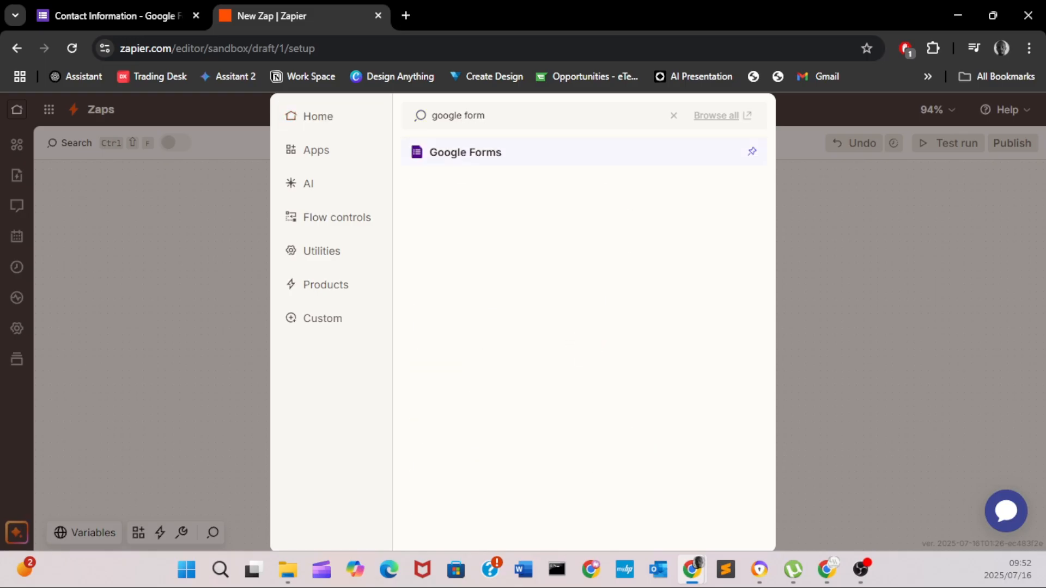
pyautogui.press('Return')
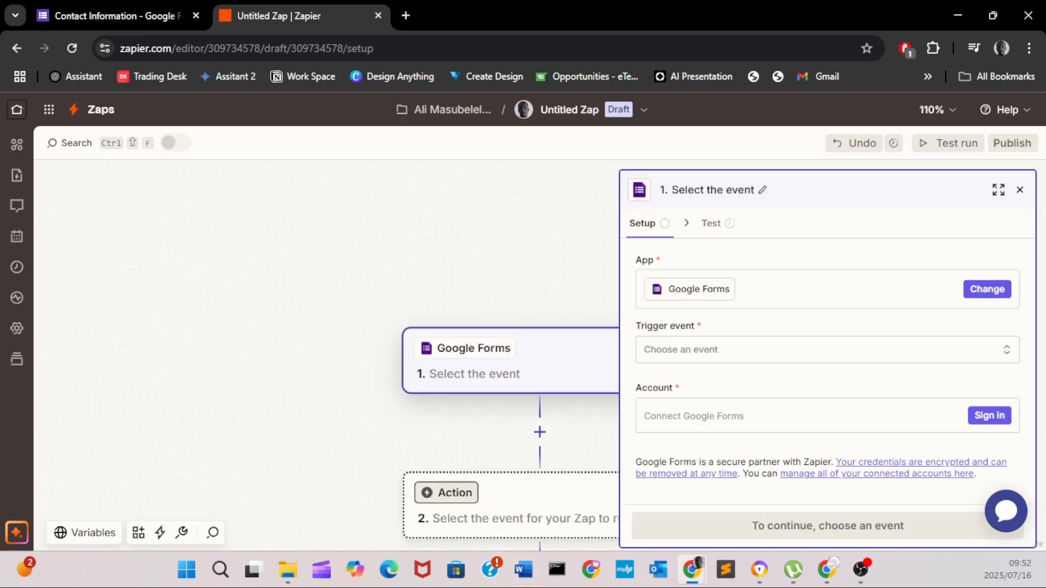
# - Set the trigger event to New Form Response and connect the Google account
pyautogui.click(827, 350)
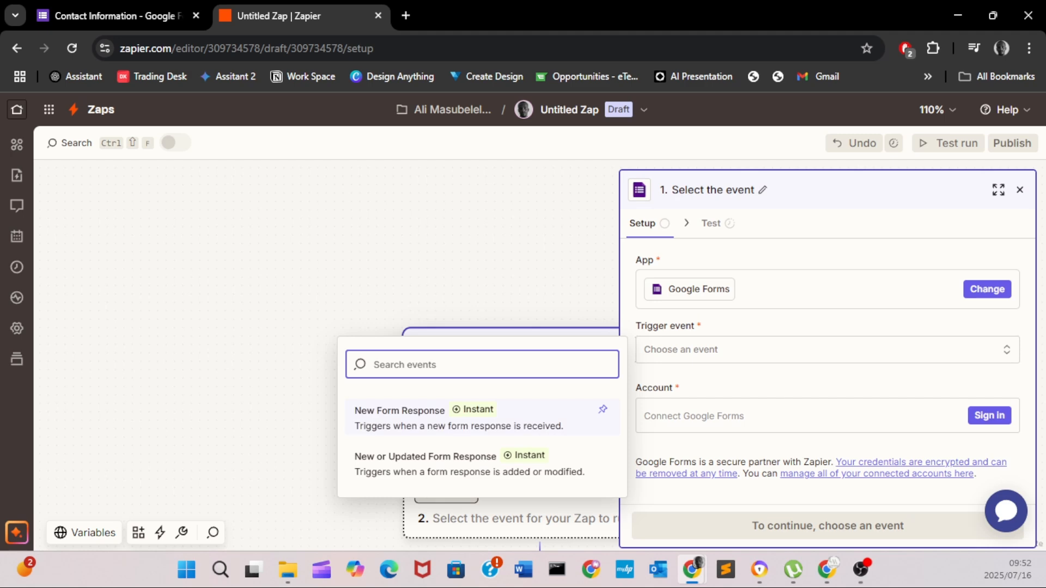
pyautogui.click(459, 418)
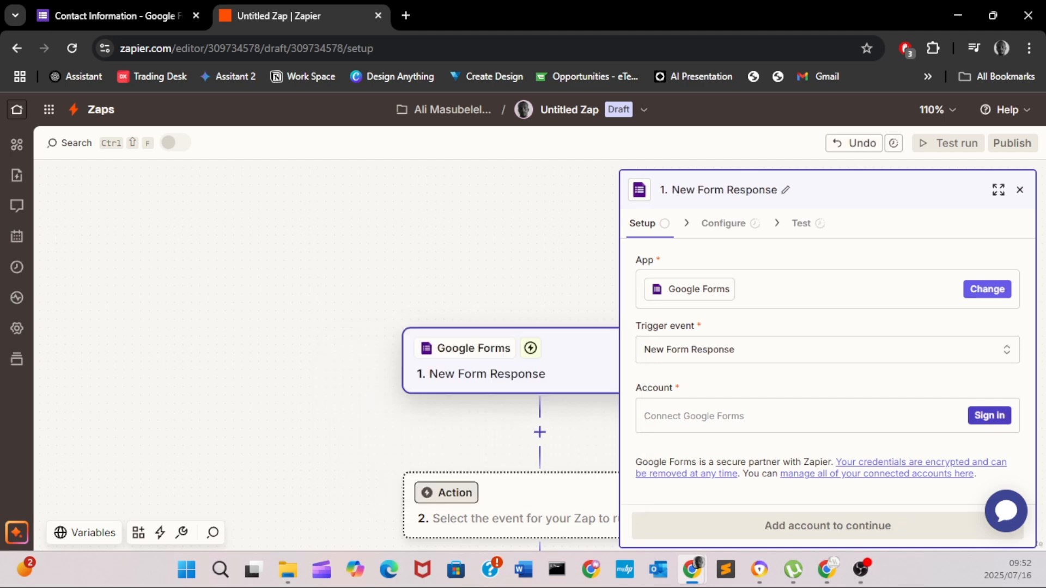
pyautogui.click(990, 416)
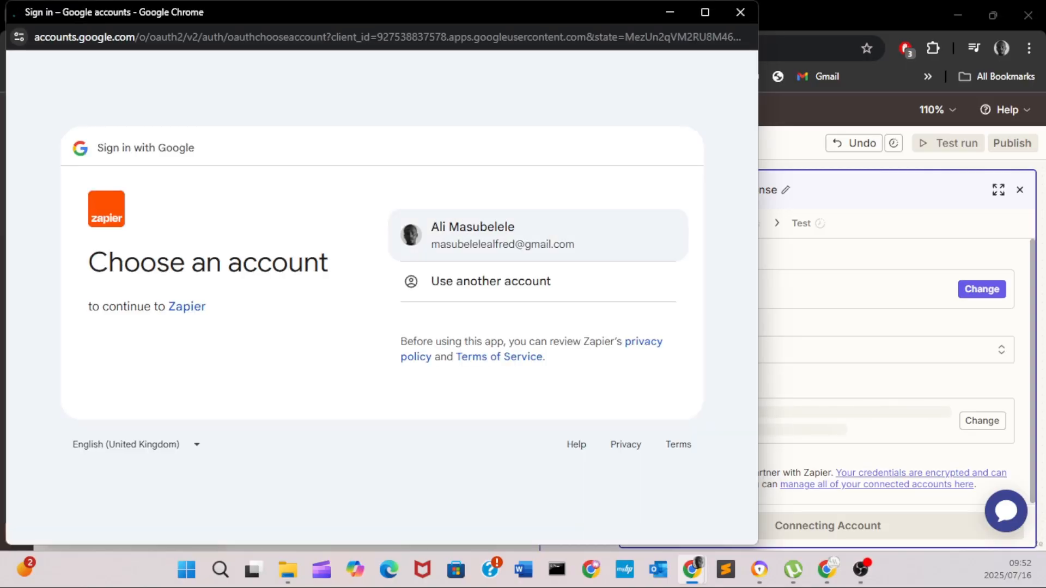
pyautogui.click(490, 236)
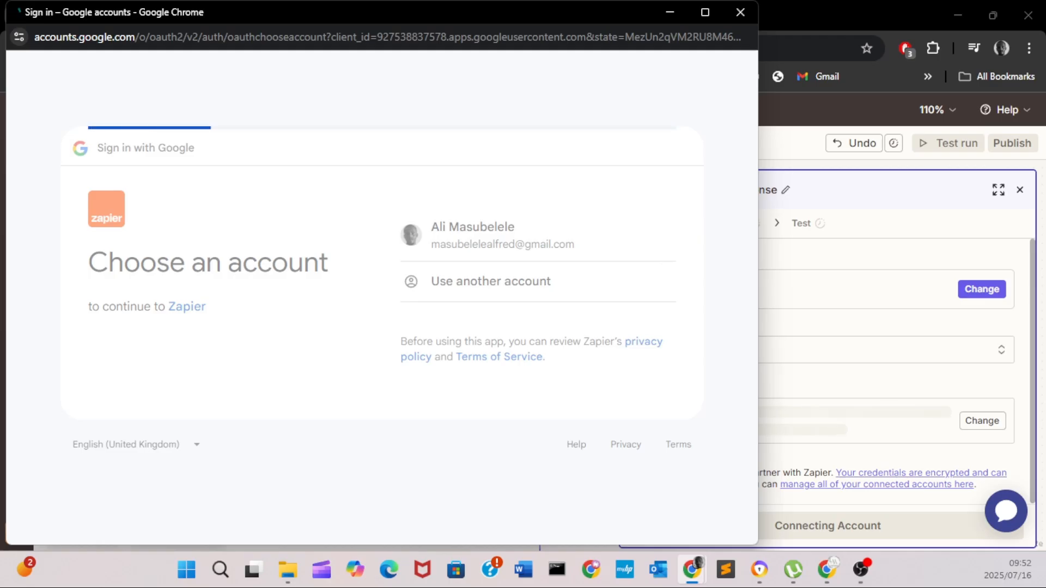
pyautogui.scroll(-3, 379, 327)
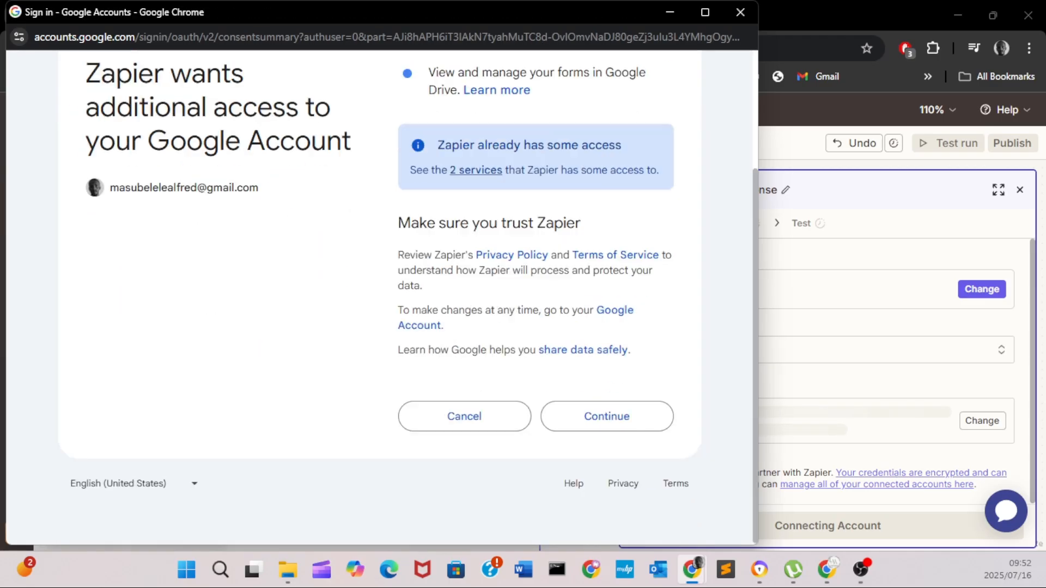
pyautogui.click(606, 416)
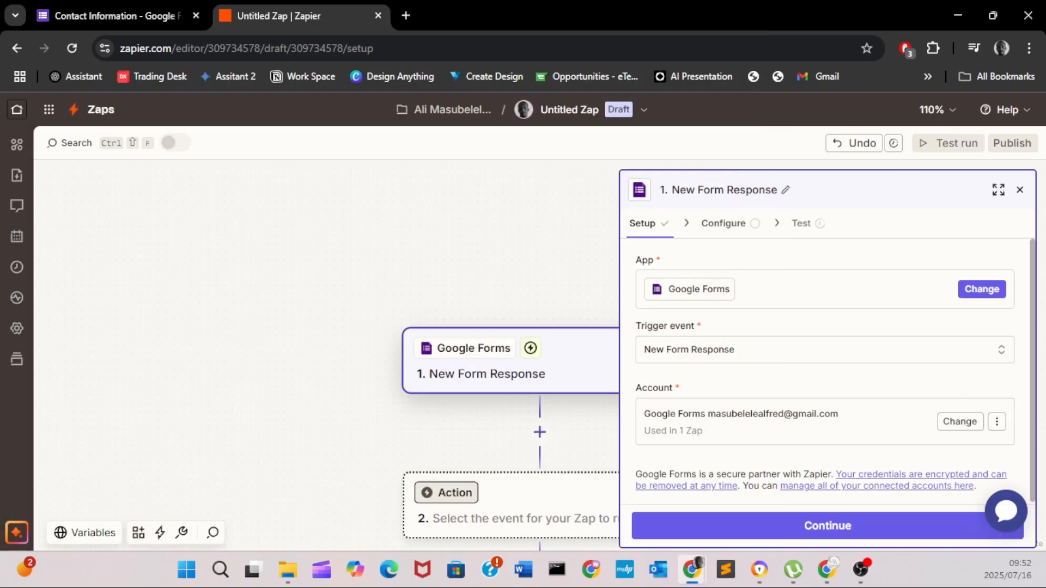
pyautogui.moveTo(779, 190); pyautogui.dragTo(673, 190)
# - Choose the Contact Information form as the form the trigger watches
pyautogui.click(777, 190)
pyautogui.click(827, 526)
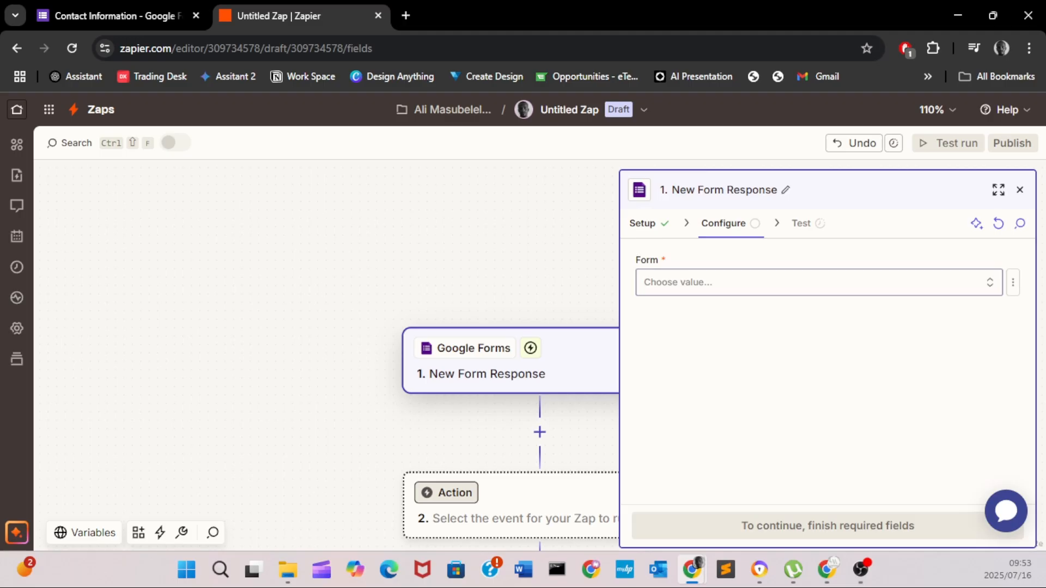
pyautogui.click(819, 282)
pyautogui.click(422, 344)
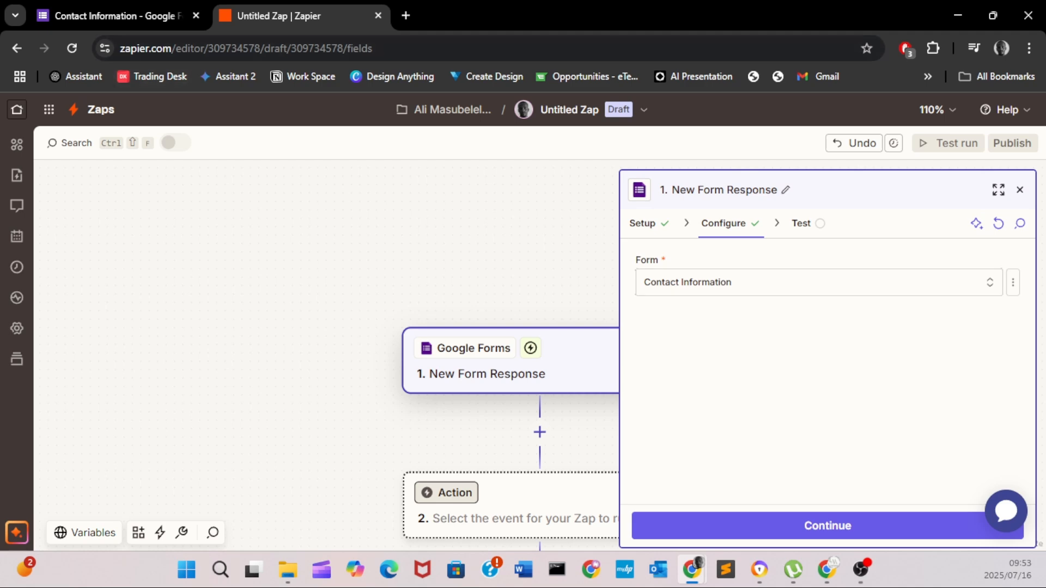
pyautogui.click(118, 16)
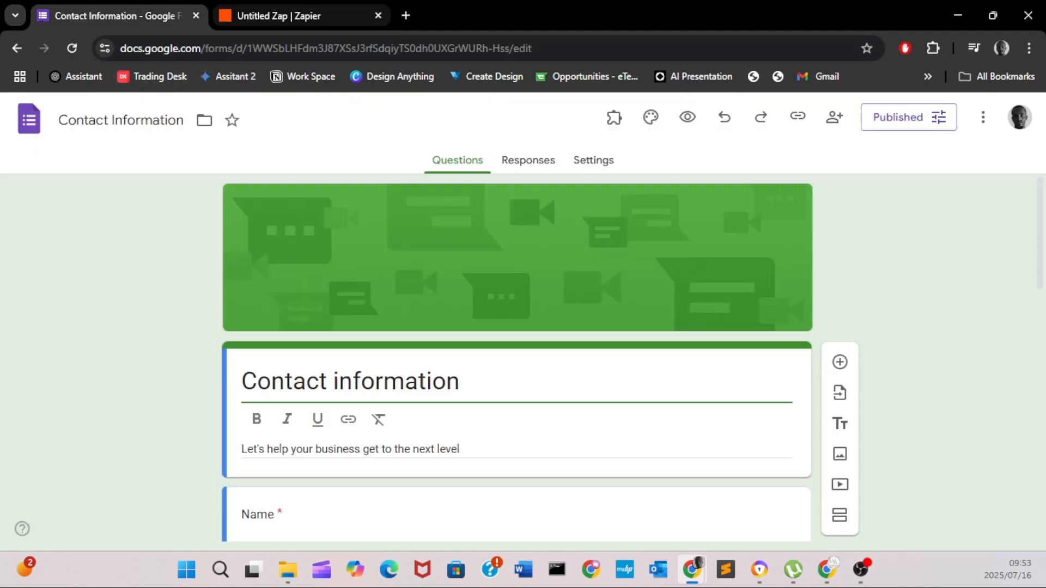
pyautogui.click(294, 15)
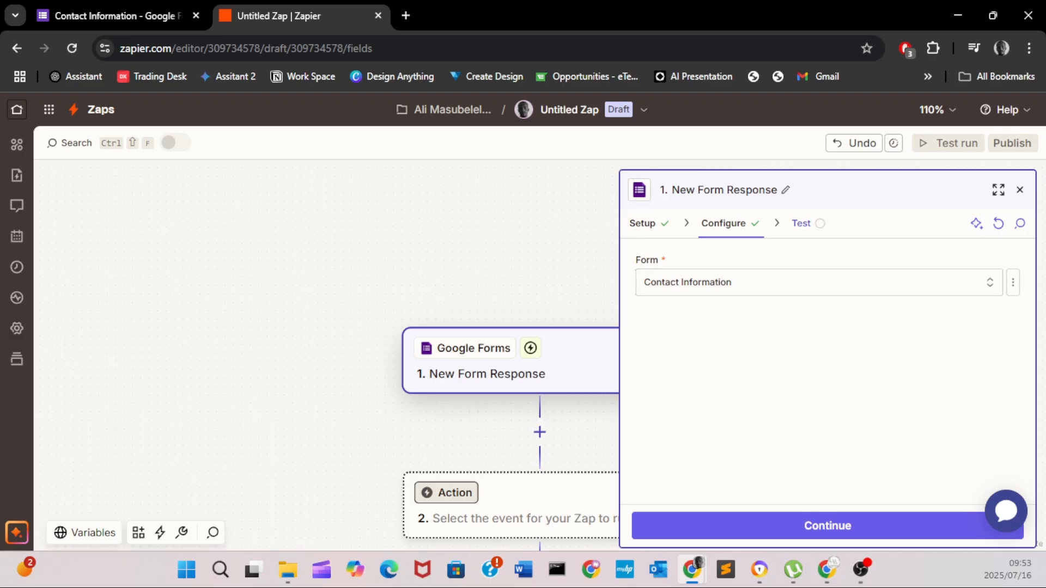
# - Test the trigger and continue with the found Form Response A
pyautogui.click(802, 223)
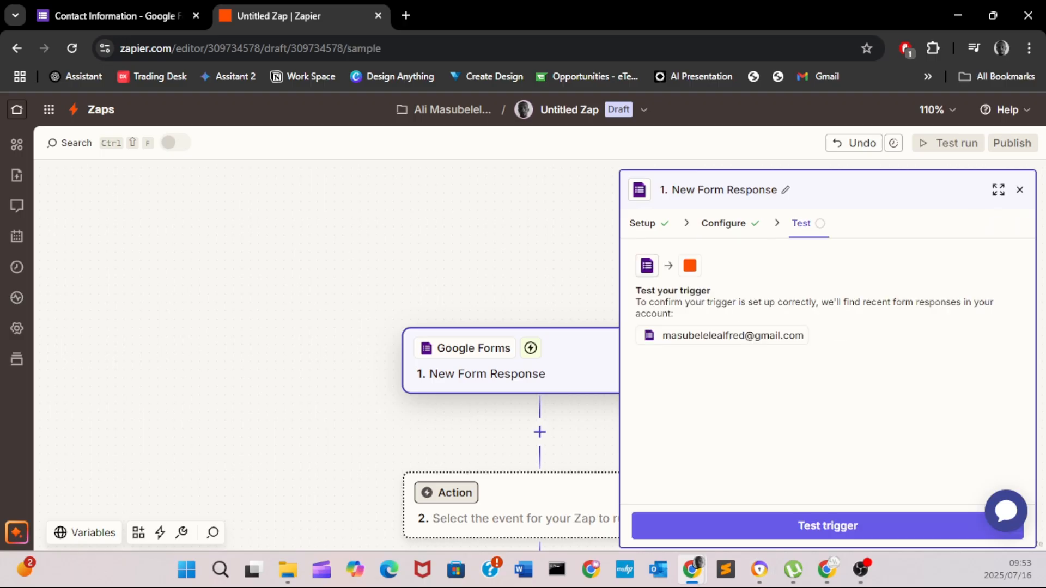
pyautogui.click(828, 526)
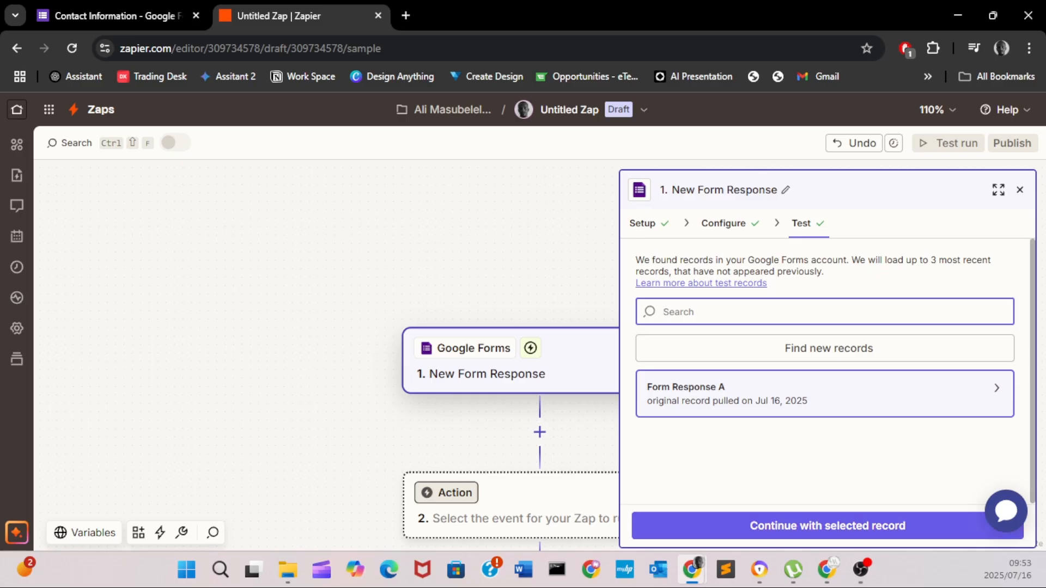
pyautogui.click(827, 526)
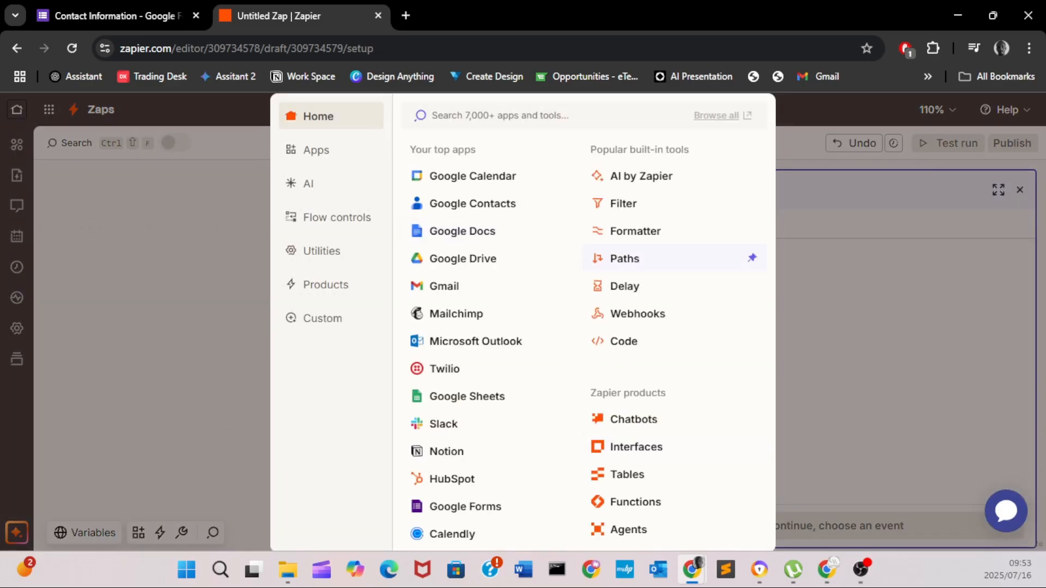
# - Search the app list for 'gmail' and choose Gmail for the Zap's action step
pyautogui.click(205, 256)
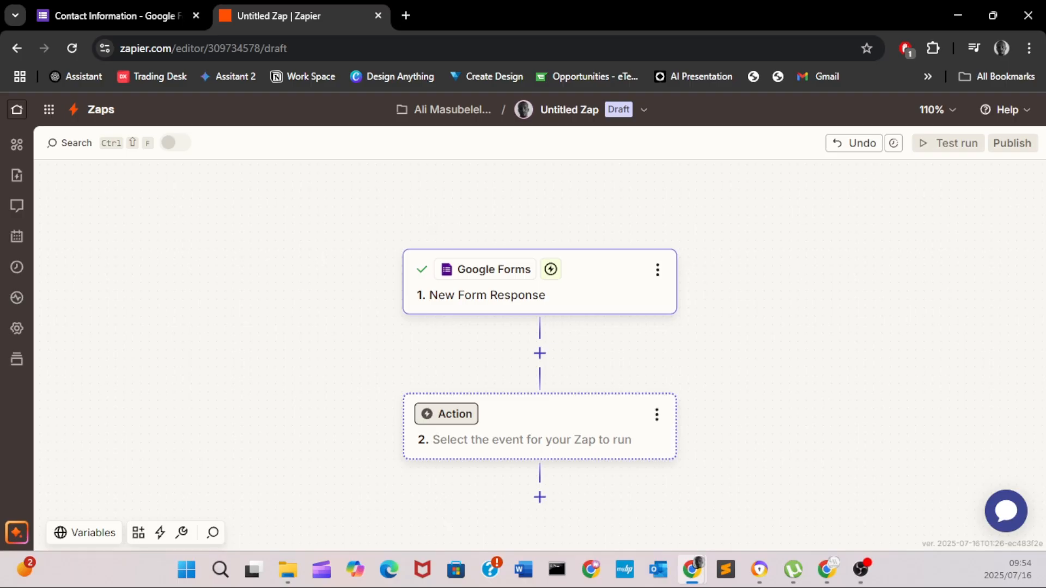
pyautogui.click(539, 430)
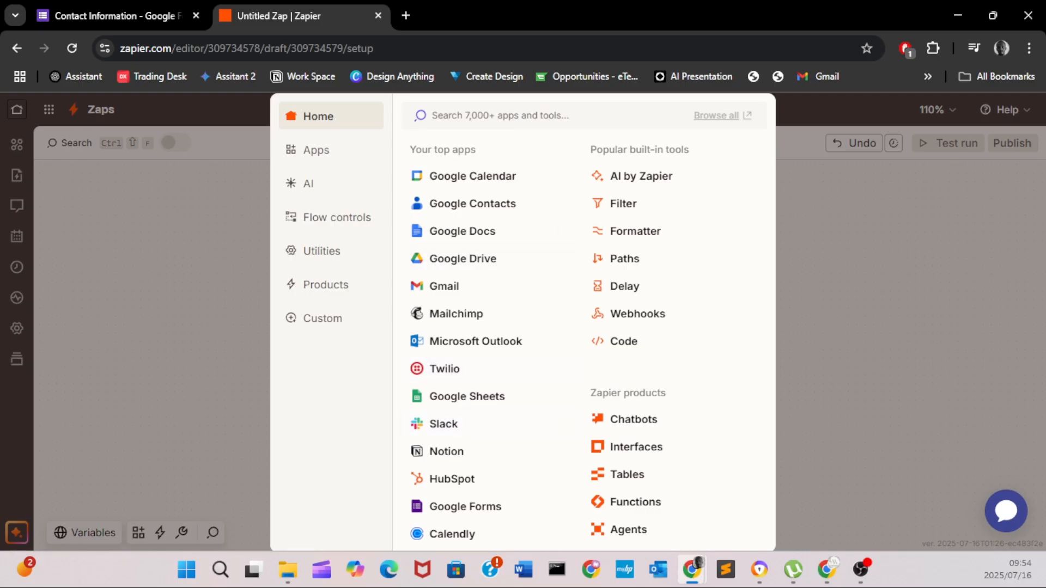
pyautogui.write('goo')
pyautogui.press('BackSpace')
pyautogui.press('BackSpace')
pyautogui.press('BackSpace')
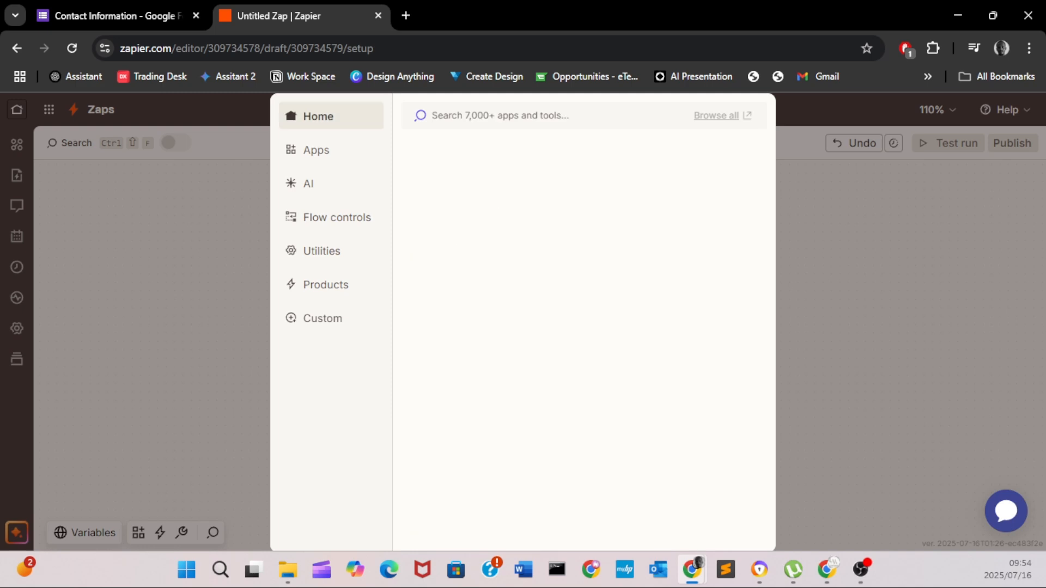
pyautogui.write('email')
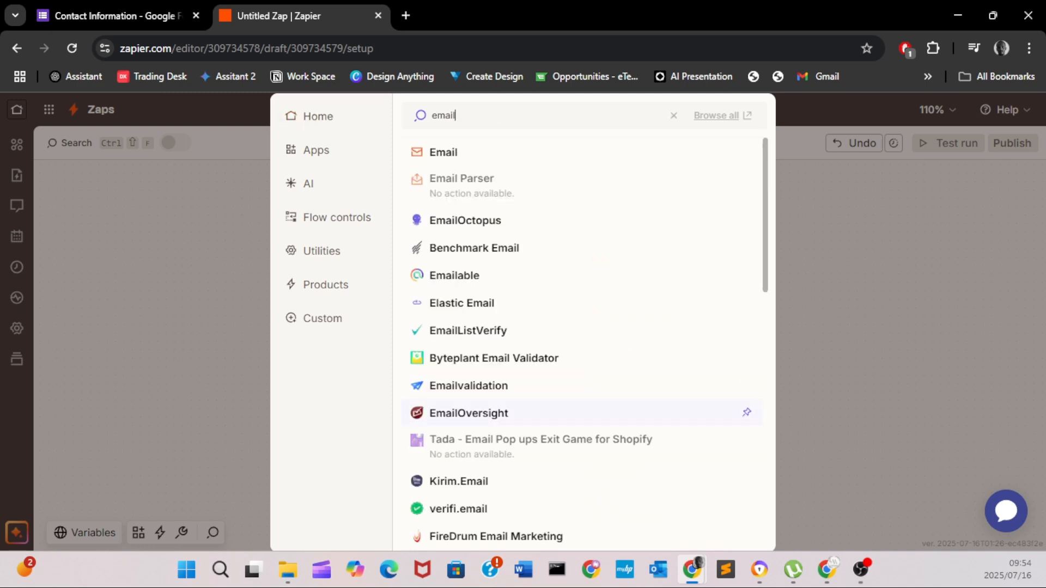
pyautogui.scroll(-10, 583, 343)
pyautogui.scroll(2, 583, 343)
pyautogui.scroll(8, 583, 343)
pyautogui.press('BackSpace')
pyautogui.press('BackSpace')
pyautogui.press('BackSpace')
pyautogui.press('BackSpace')
pyautogui.press('BackSpace')
pyautogui.write('gmail')
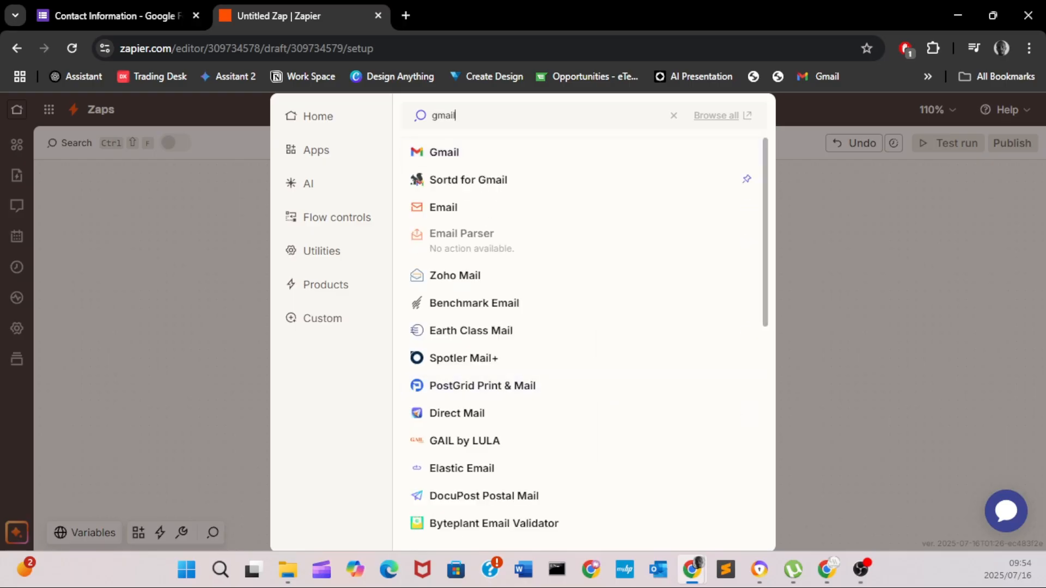
pyautogui.click(444, 152)
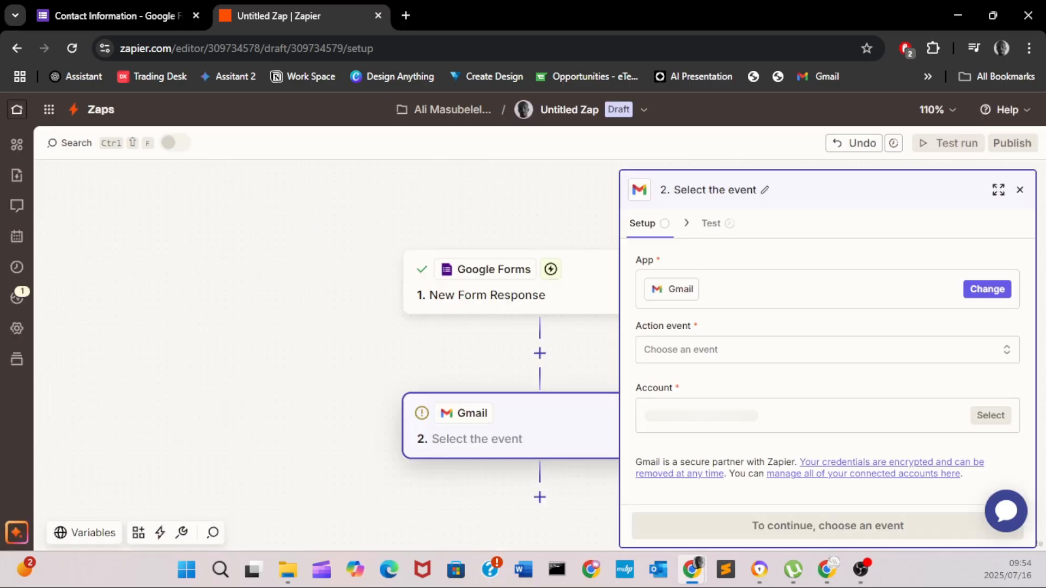
# - Set the Gmail action event to Send Email, connect the existing Gmail account, and continue
pyautogui.click(817, 349)
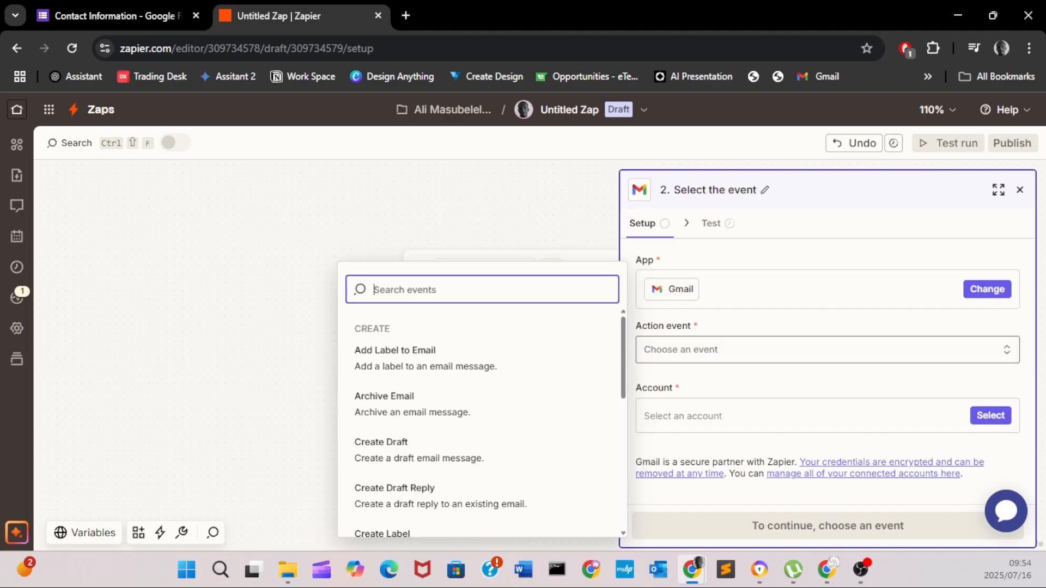
pyautogui.scroll(-7, 479, 496)
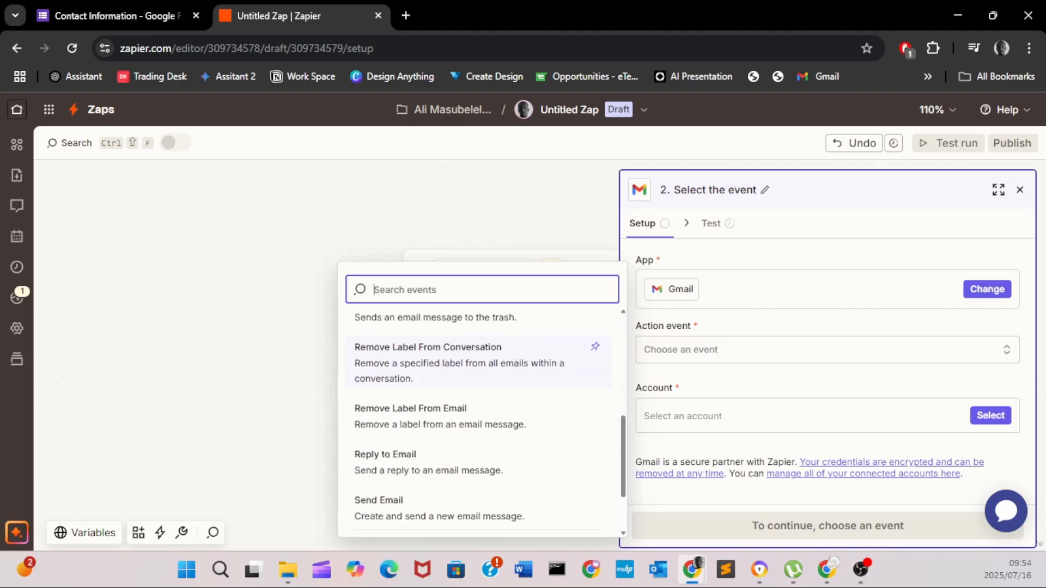
pyautogui.click(414, 432)
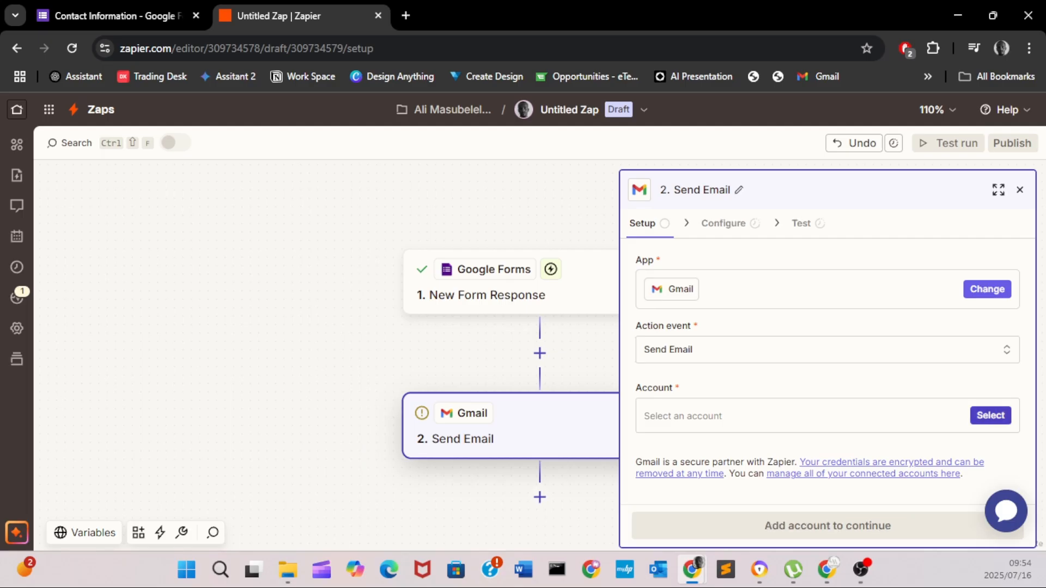
pyautogui.click(990, 415)
pyautogui.click(381, 459)
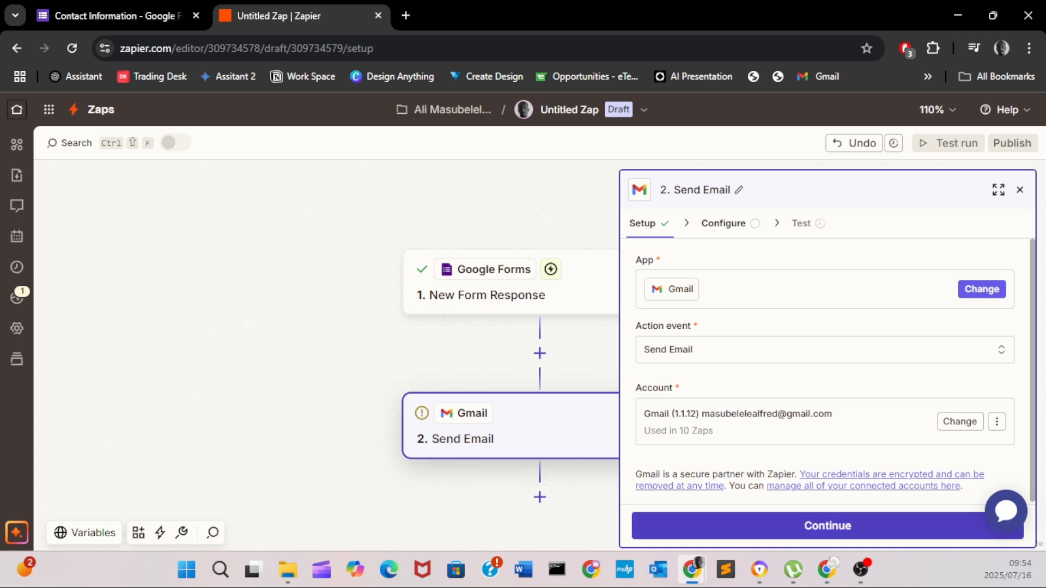
pyautogui.click(827, 526)
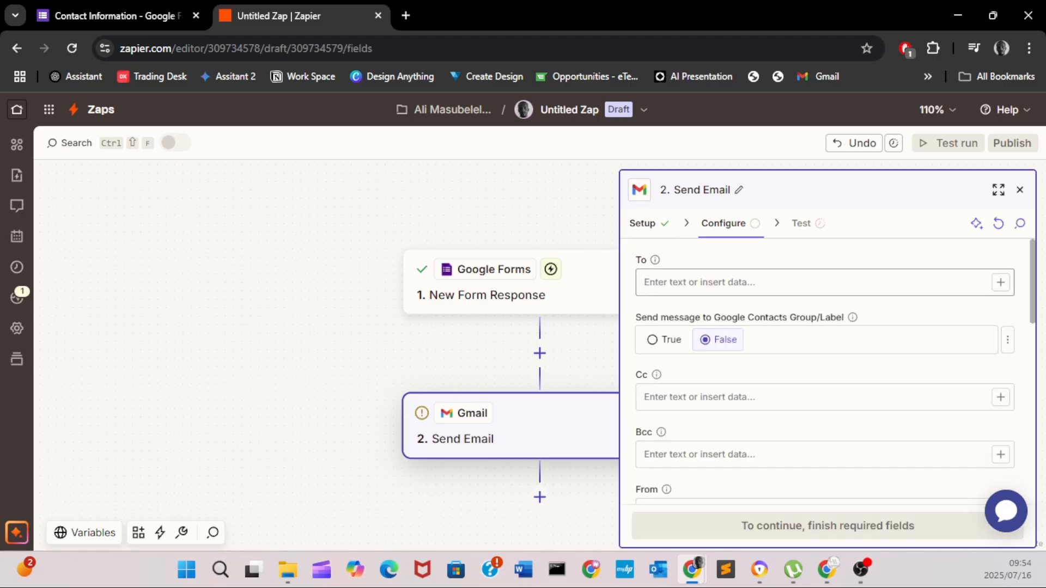
# - Set the email recipient (To) to the form response's Email answer
pyautogui.click(813, 282)
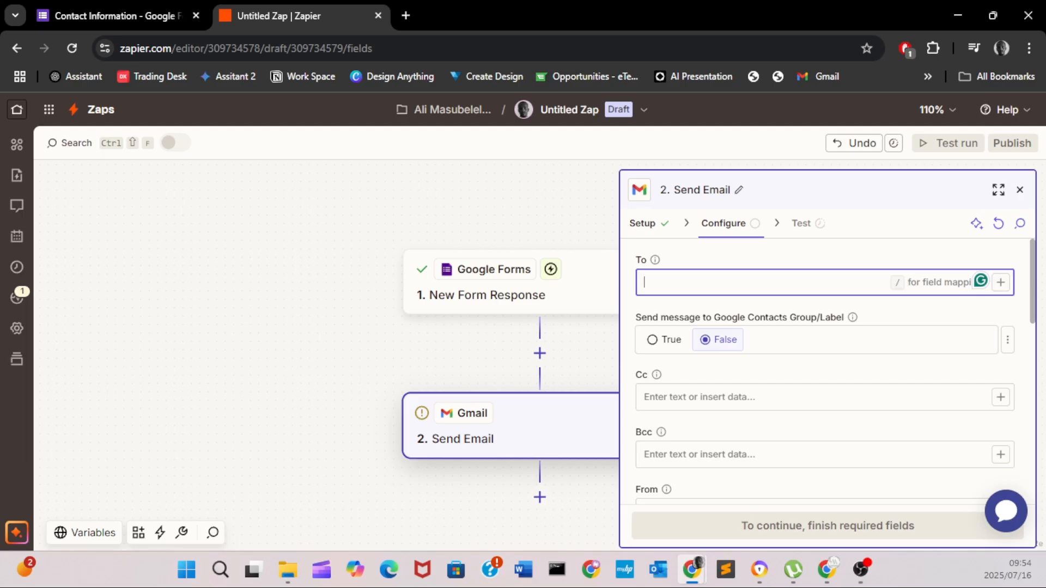
pyautogui.click(1001, 283)
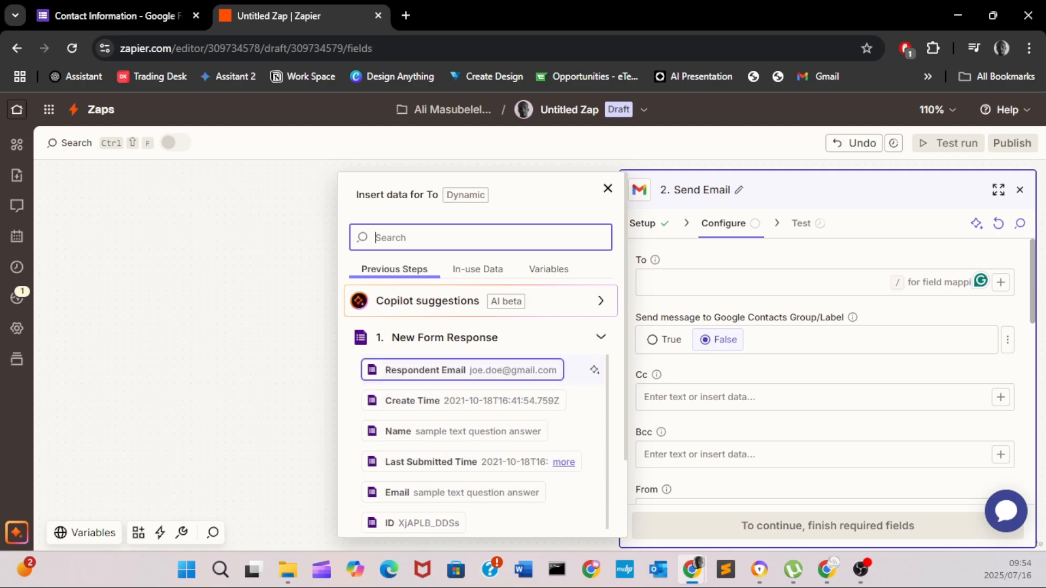
pyautogui.scroll(-1, 463, 468)
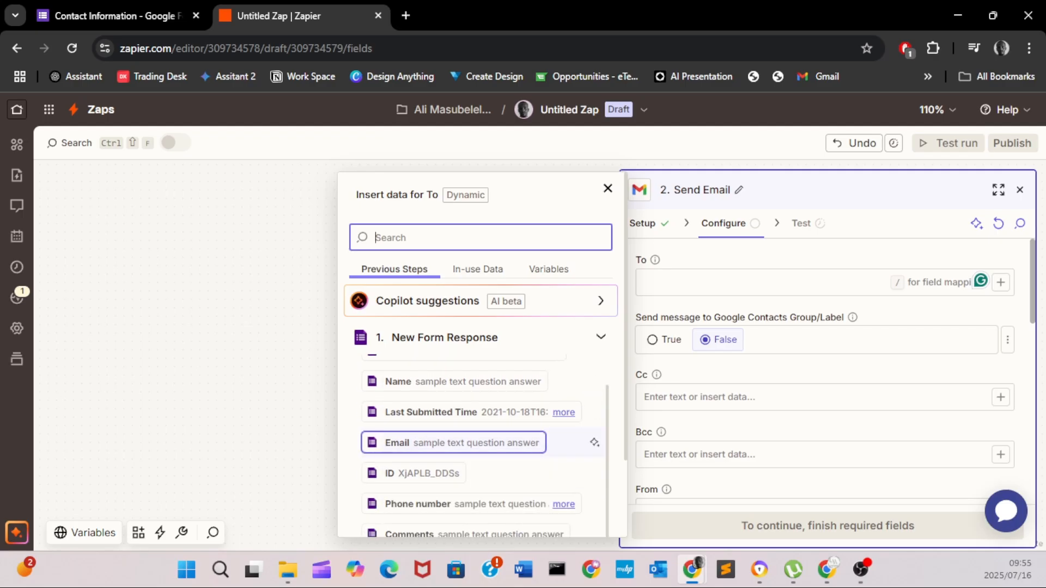
pyautogui.scroll(-2, 463, 443)
pyautogui.scroll(2, 463, 458)
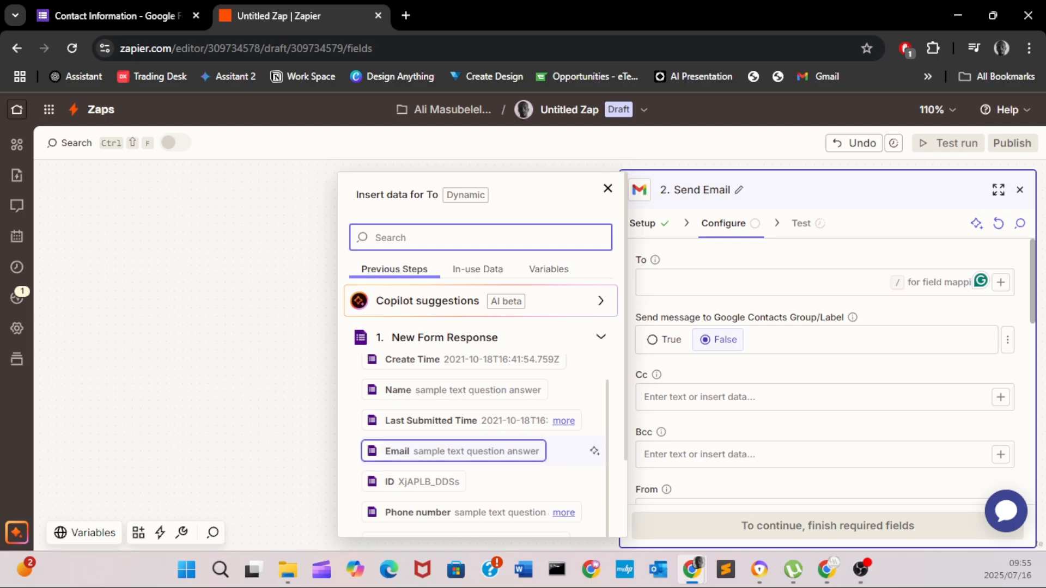
pyautogui.click(461, 451)
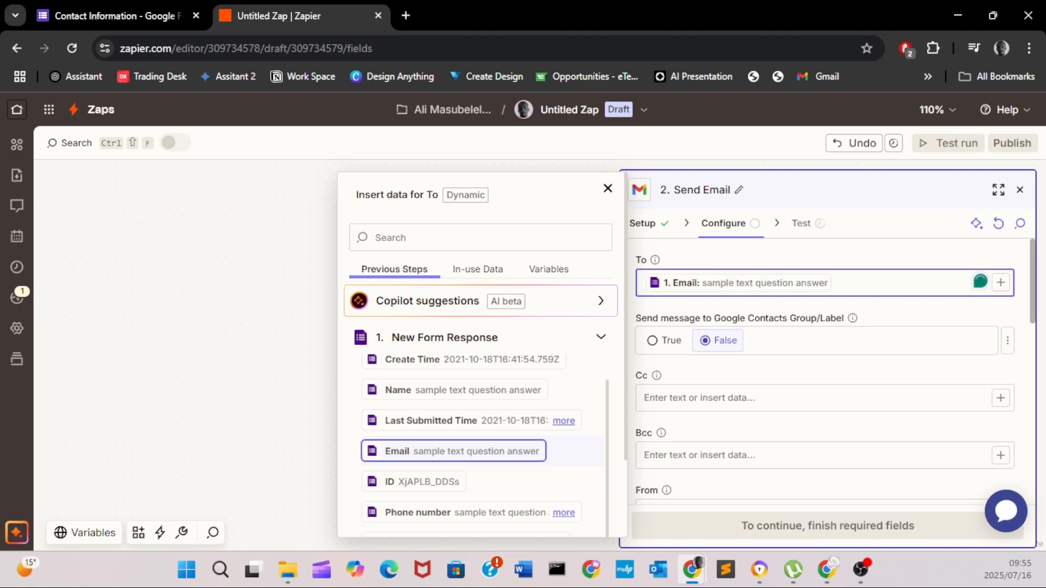
pyautogui.click(608, 189)
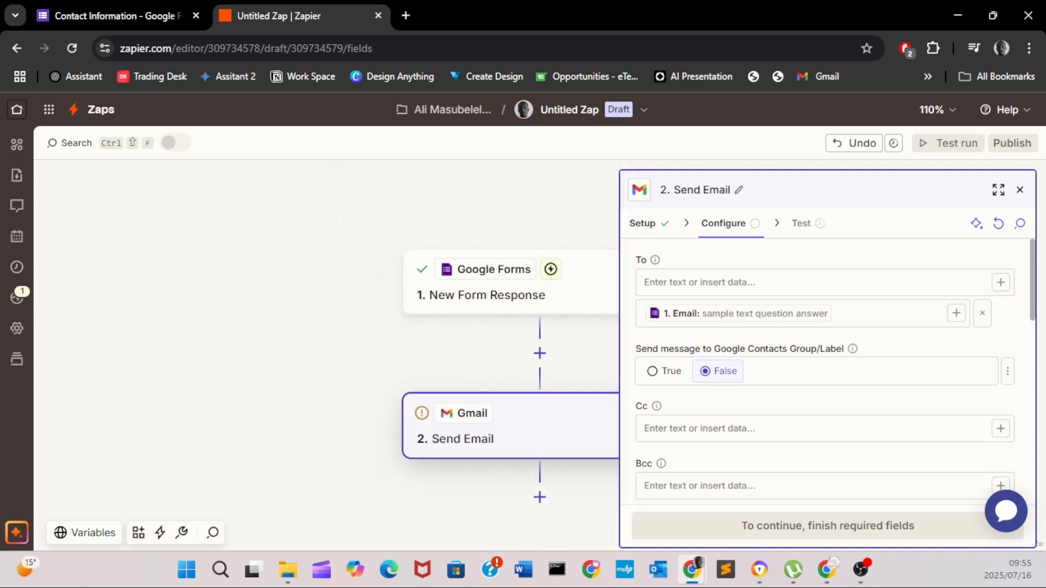
# - Enter the subject 'Thank you for filling in the form, I am excited to work with you'
pyautogui.scroll(-5, 828, 371)
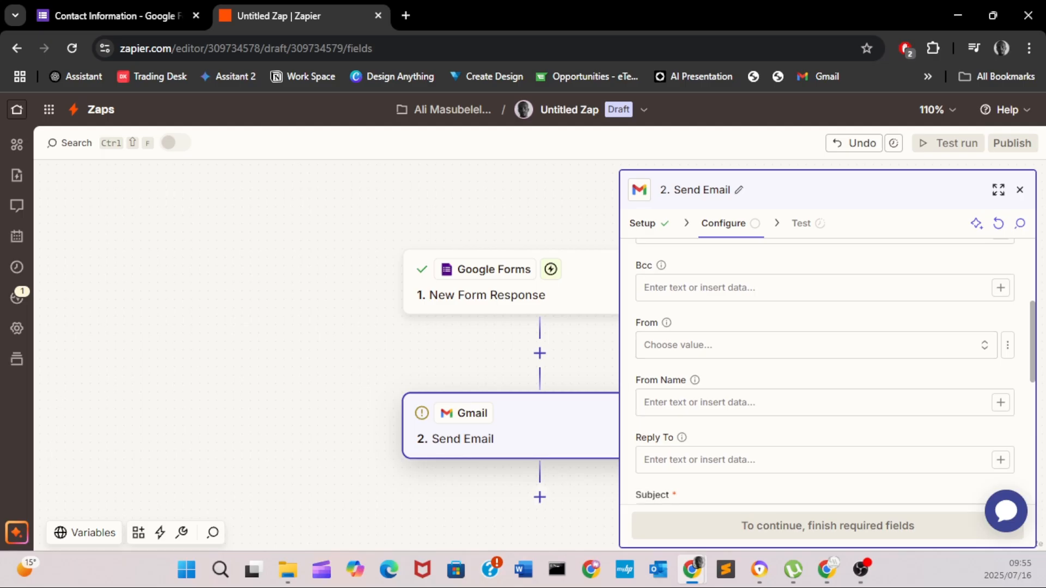
pyautogui.click(763, 420)
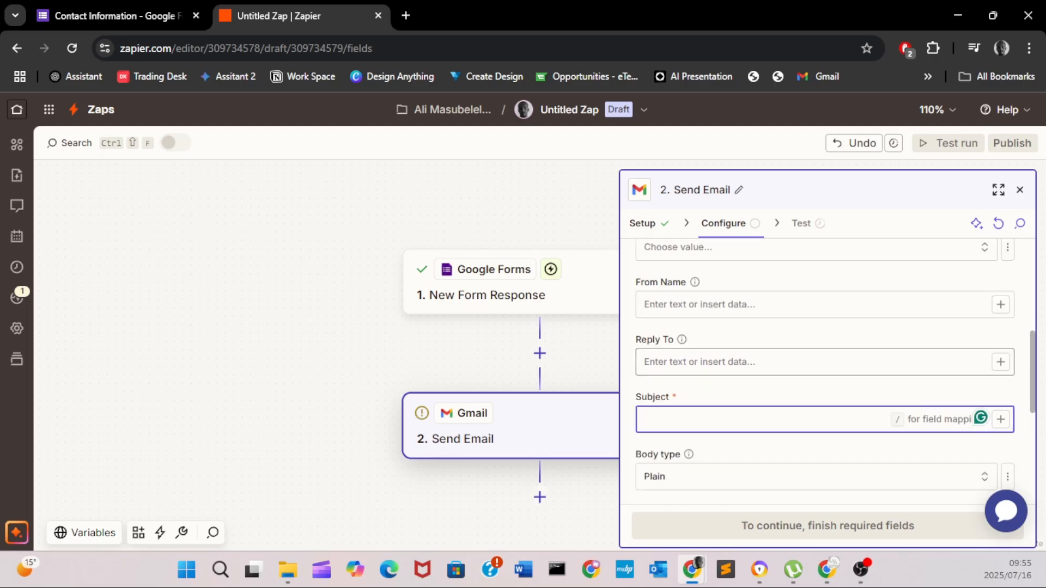
pyautogui.write('ThAN')
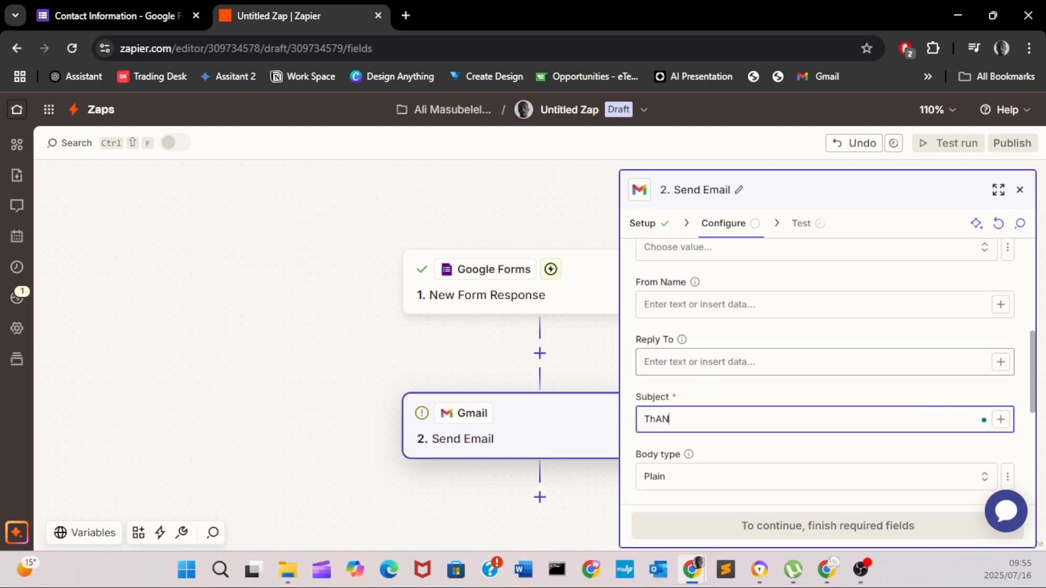
pyautogui.press('BackSpace')
pyautogui.press('BackSpace')
pyautogui.write('ank you for filling in the for')
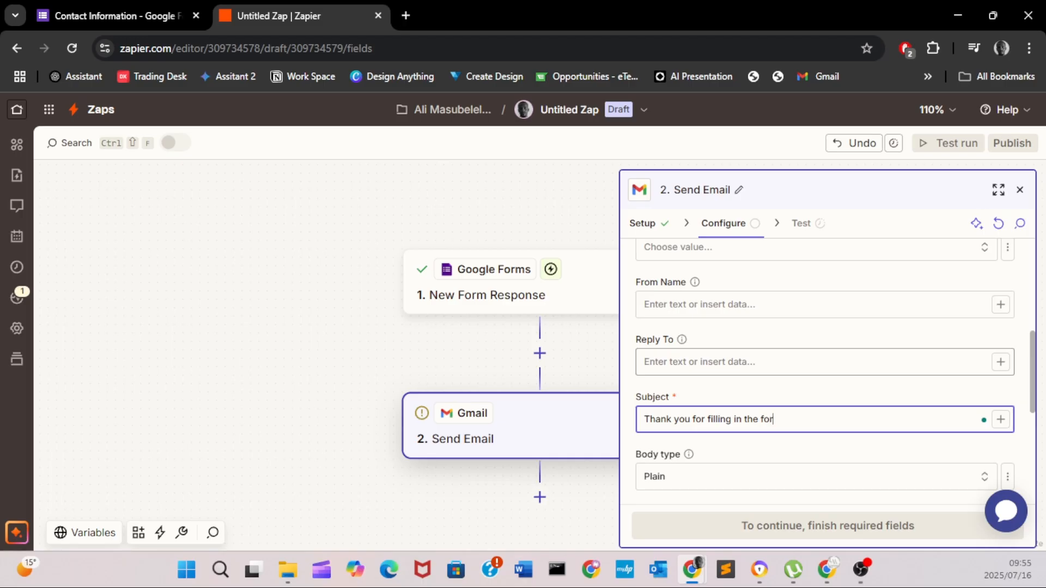
pyautogui.write('m, excited to work with you')
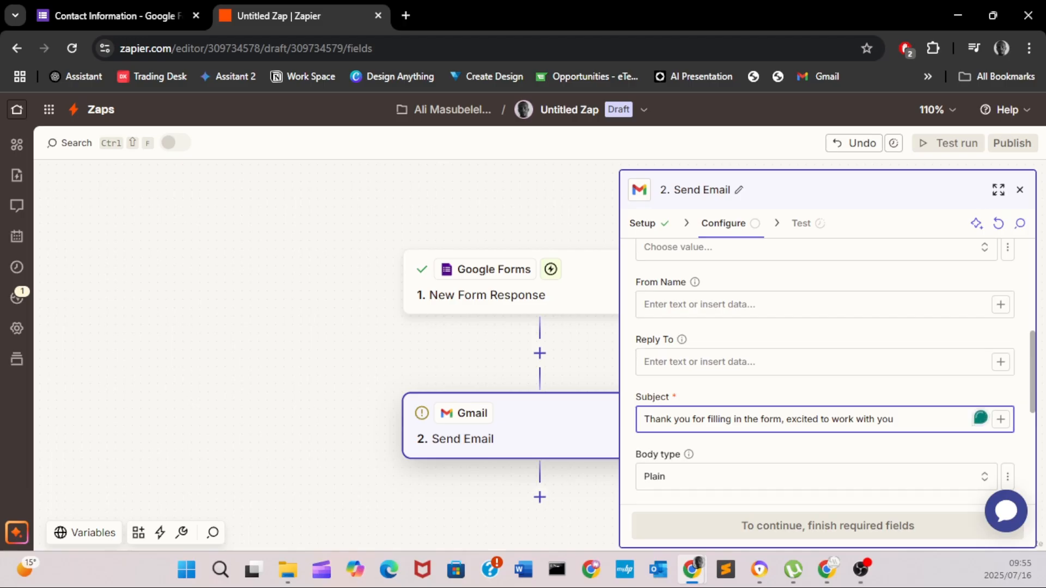
pyautogui.click(786, 420)
pyautogui.write('I ')
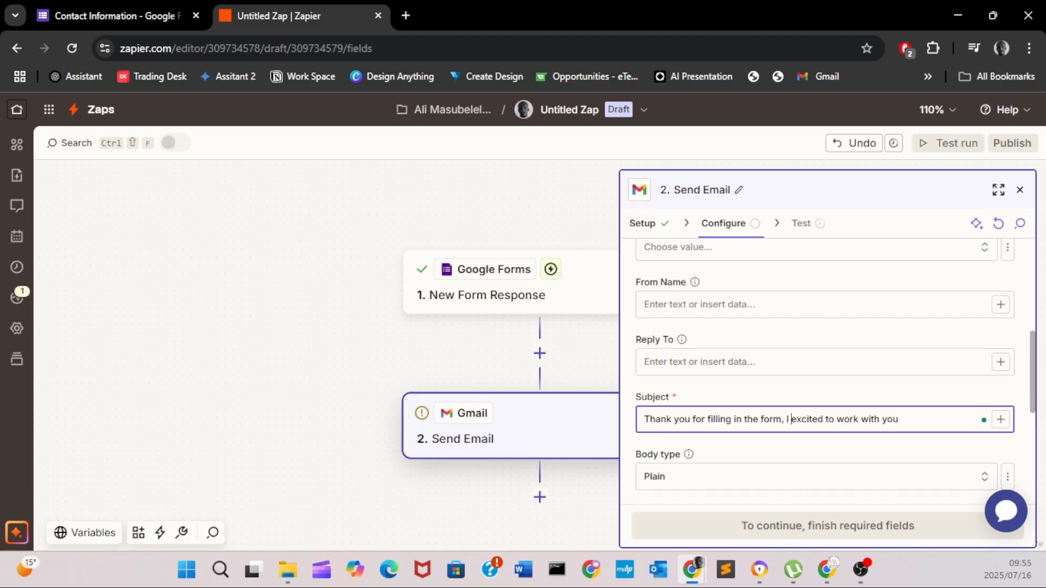
pyautogui.write('am')
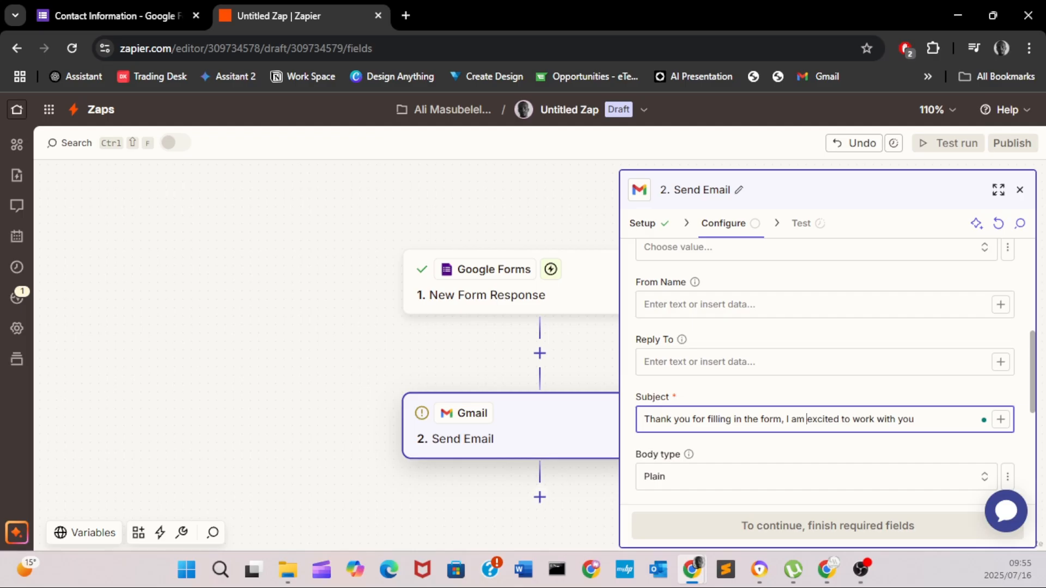
pyautogui.scroll(-3, 786, 420)
pyautogui.click(787, 385)
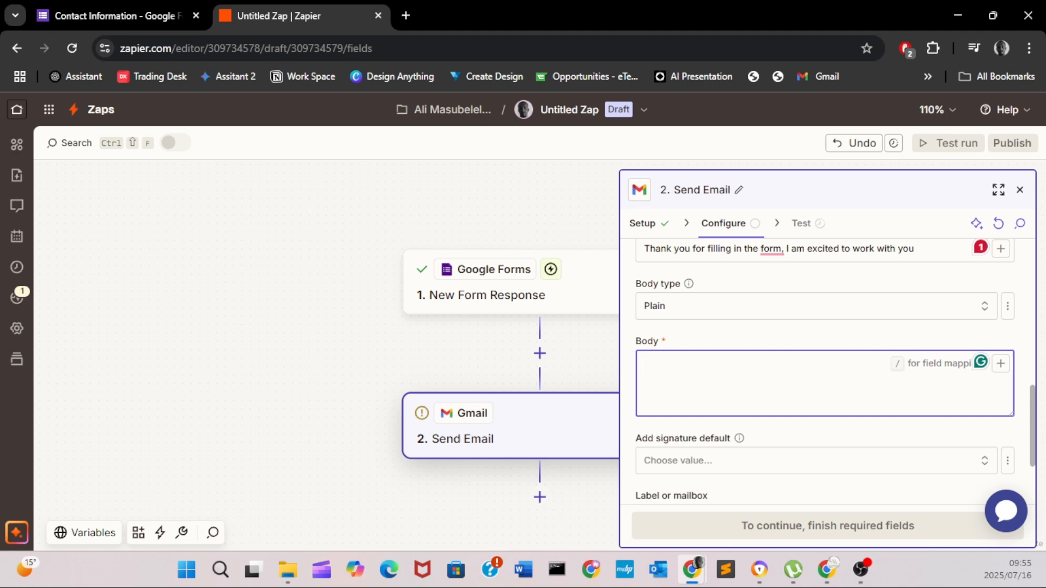
# - Start the email body with 'Hey' followed by the form's Name answer
pyautogui.write('hEY')
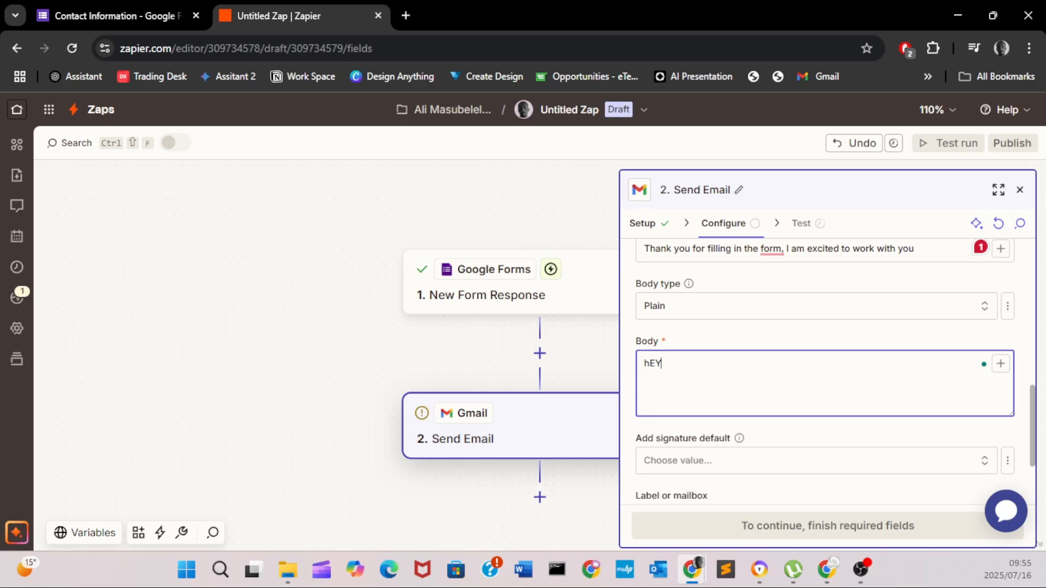
pyautogui.press('BackSpace')
pyautogui.press('BackSpace')
pyautogui.press('BackSpace')
pyautogui.write('Hey')
pyautogui.click(1000, 363)
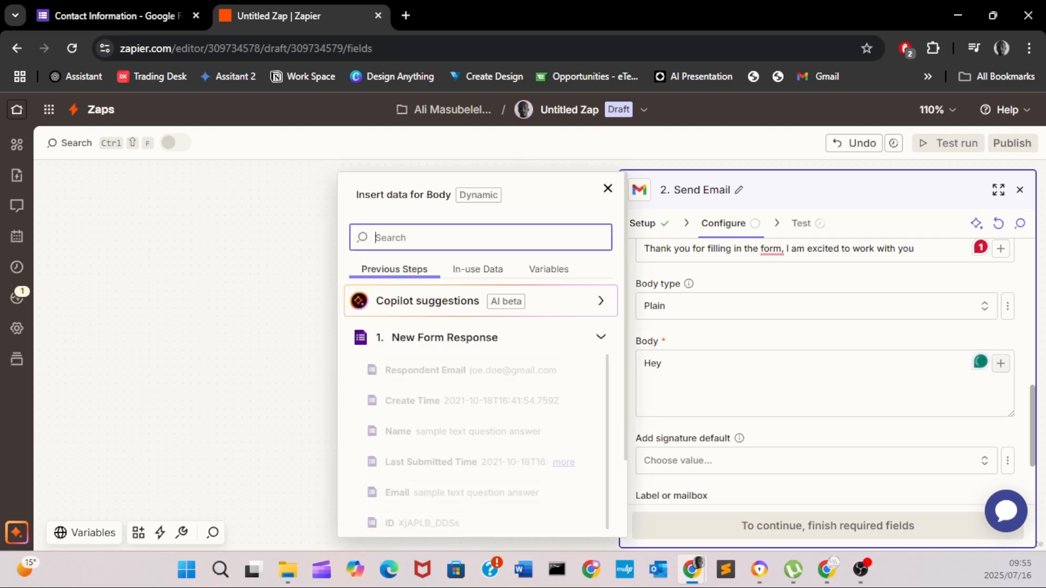
pyautogui.scroll(-1, 482, 430)
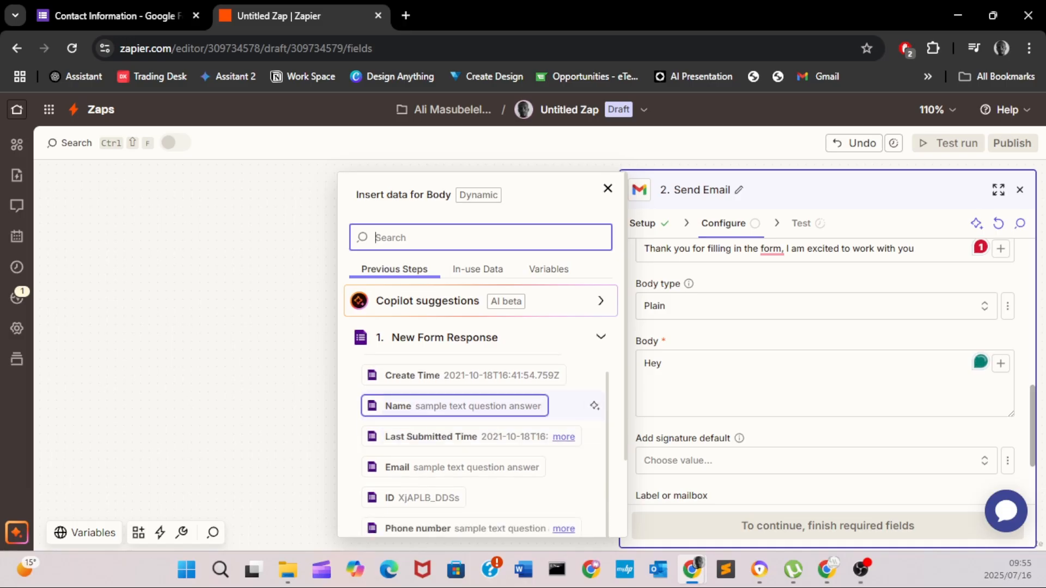
pyautogui.scroll(-1, 483, 452)
pyautogui.scroll(1, 482, 475)
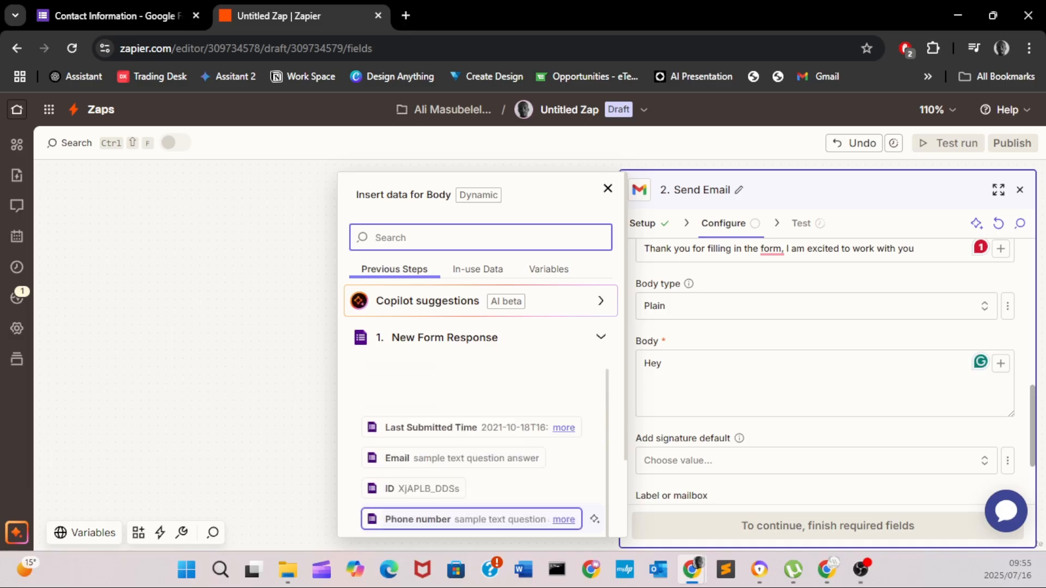
pyautogui.click(455, 424)
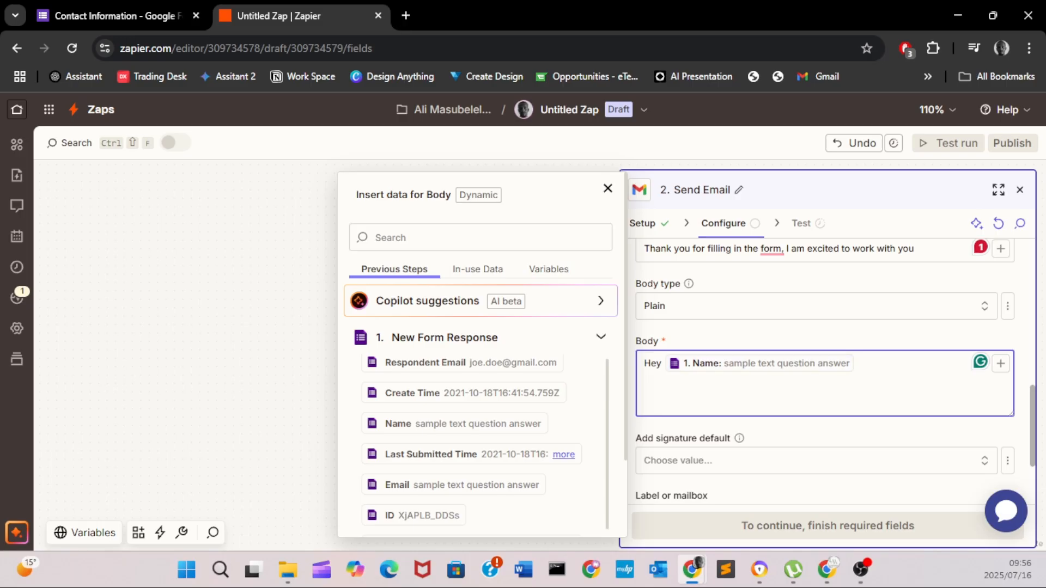
# - Check the Contact Information form's questions, then return to the Zap editor
pyautogui.click(125, 16)
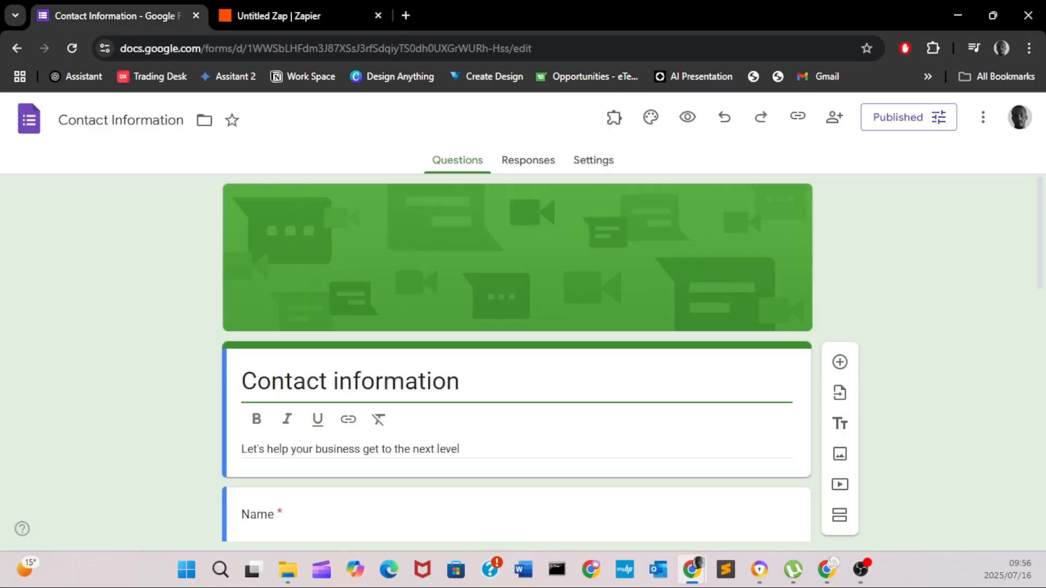
pyautogui.scroll(-3, 516, 354)
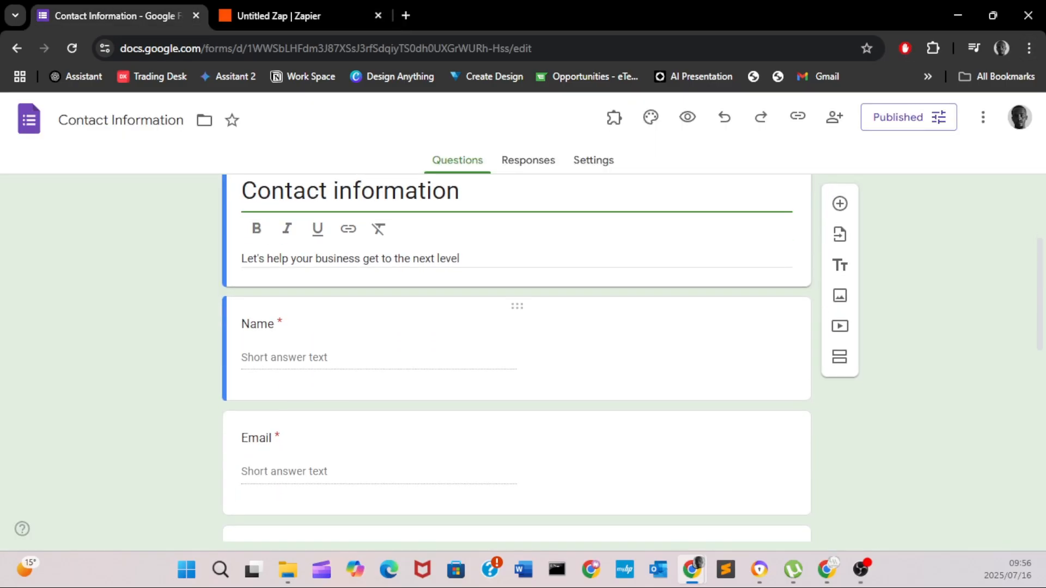
pyautogui.click(294, 15)
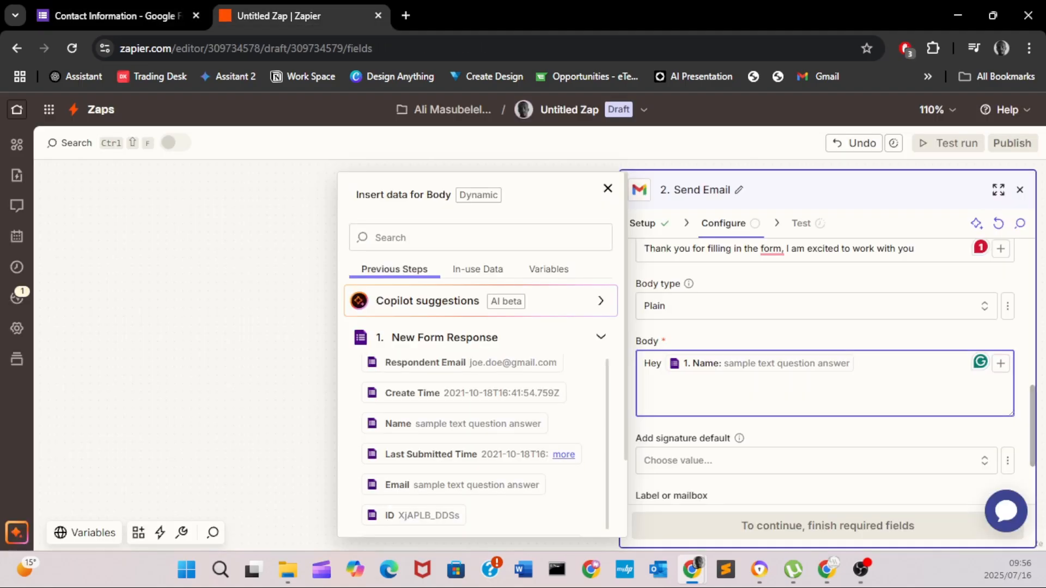
# - Begin a new body paragraph reading 'Thank you for filling in this form. We are exc'
pyautogui.press('Return')
pyautogui.press('Return')
pyautogui.press('BackSpace')
pyautogui.press('BackSpace')
pyautogui.write('Th')
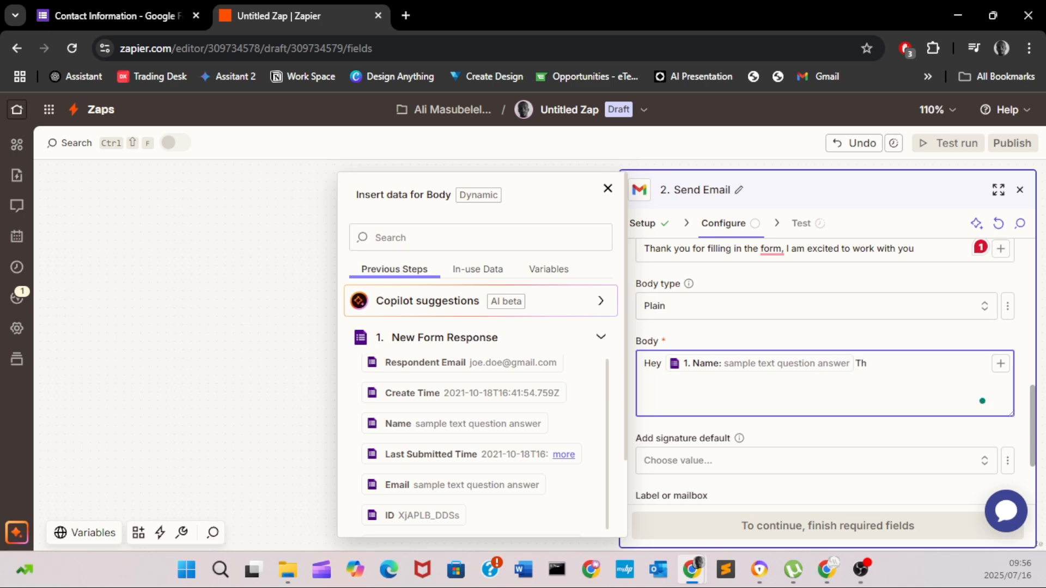
pyautogui.press('BackSpace')
pyautogui.press('BackSpace')
pyautogui.press('Return')
pyautogui.press('Return')
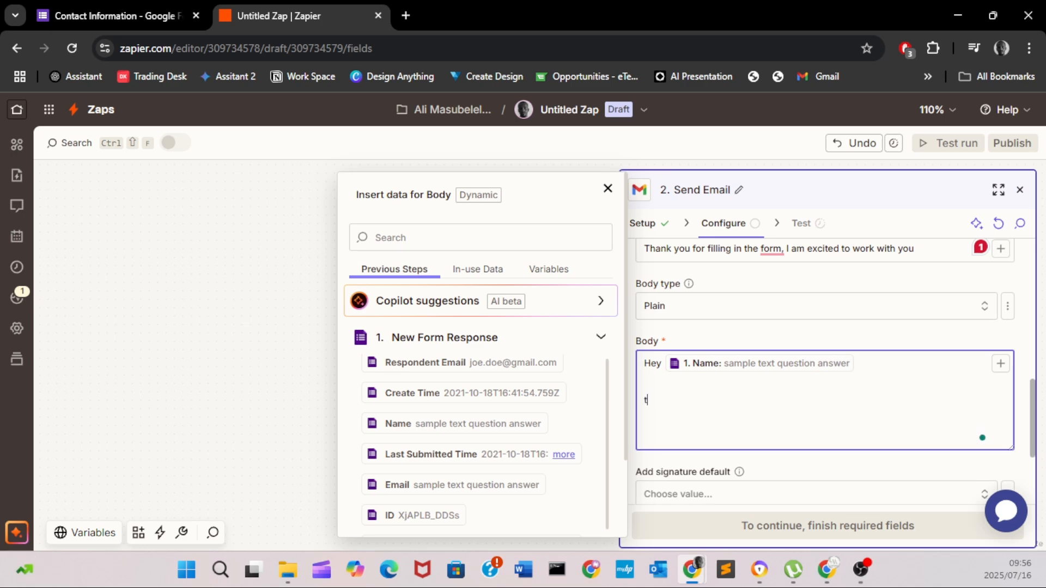
pyautogui.write('Th')
pyautogui.press('BackSpace')
pyautogui.write('hank you for filling in th')
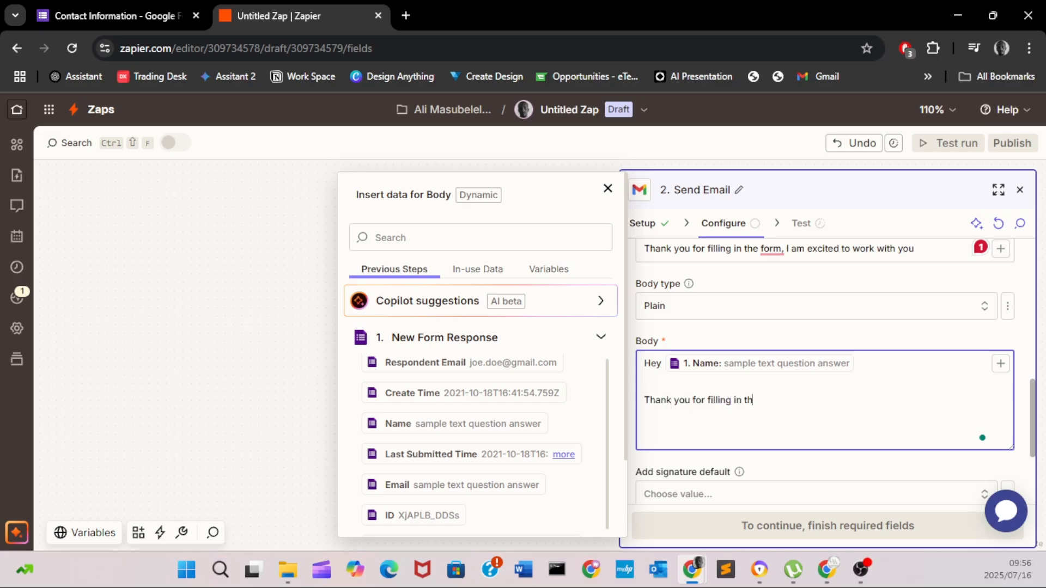
pyautogui.write('is form. We are exc')
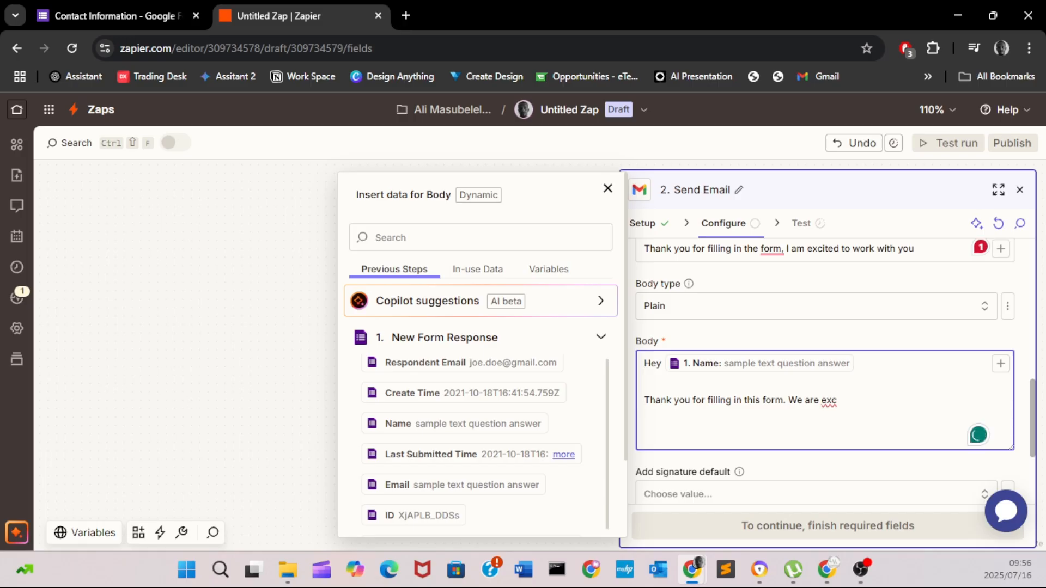
# - Switch away from the browser to another window and scroll through it
pyautogui.hotkey('alt', 'Tab')
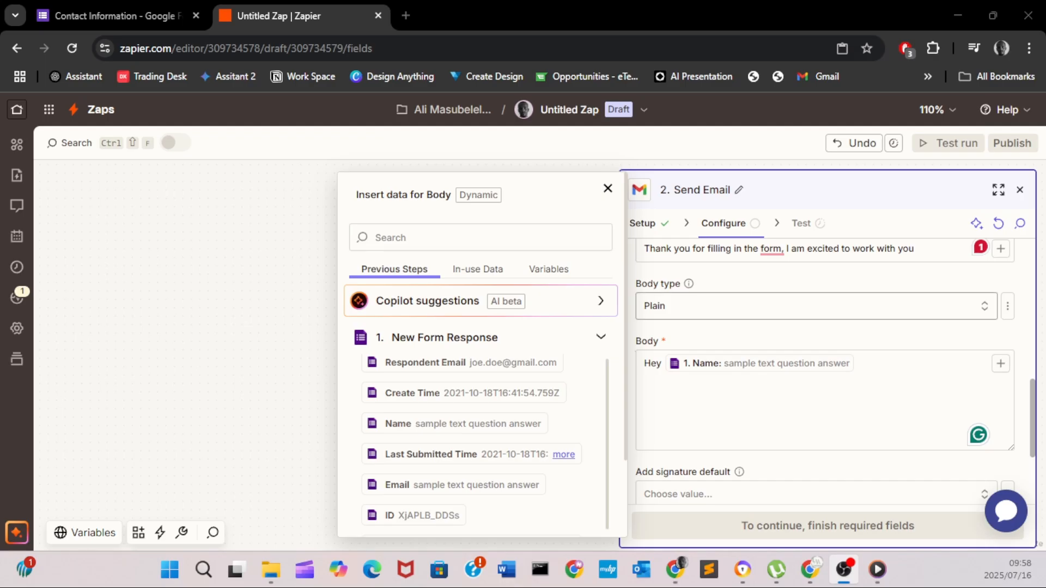
pyautogui.scroll(4, 817, 392)
pyautogui.scroll(-6, 817, 381)
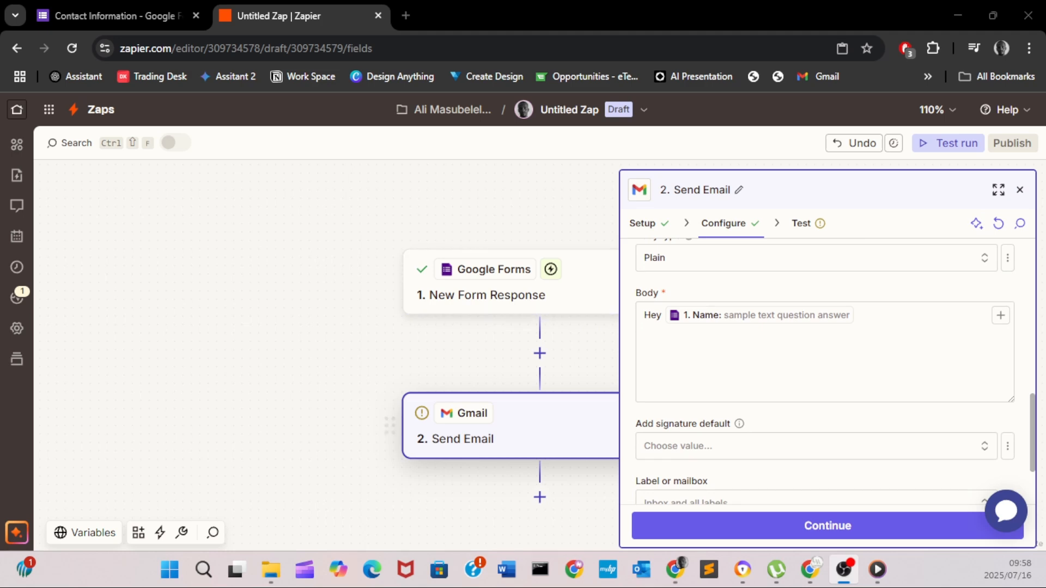
# - Add a line break after the Name greeting in the body, then show the Contact Information form
pyautogui.hotkey('alt', 'Tab')
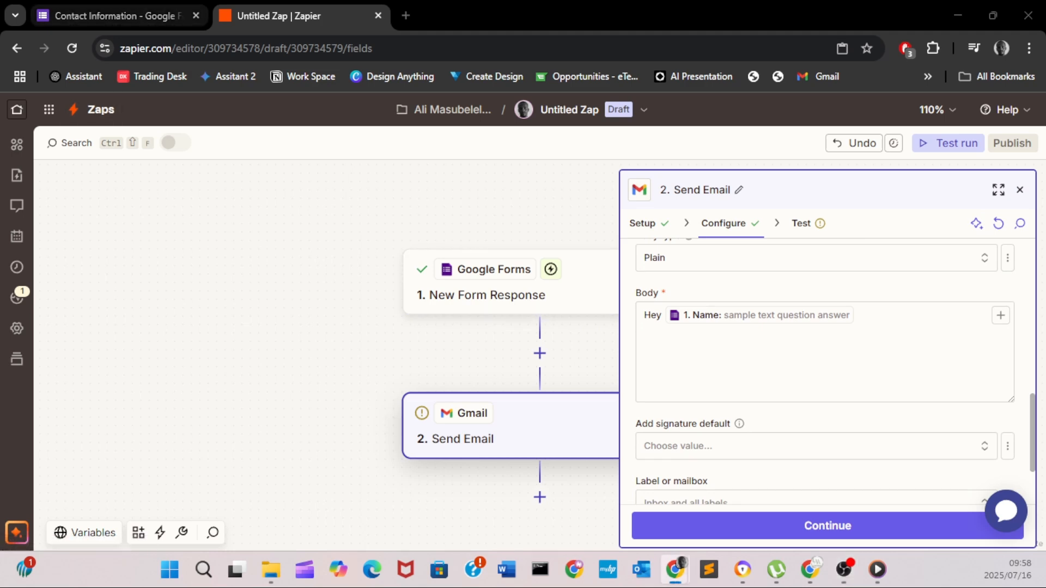
pyautogui.click(117, 15)
pyautogui.click(294, 15)
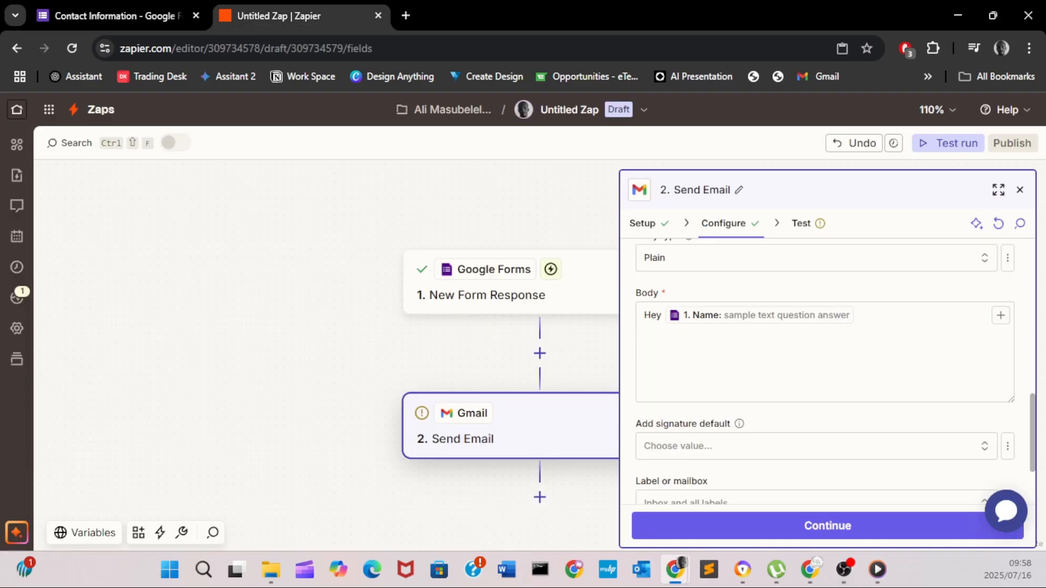
pyautogui.click(644, 315)
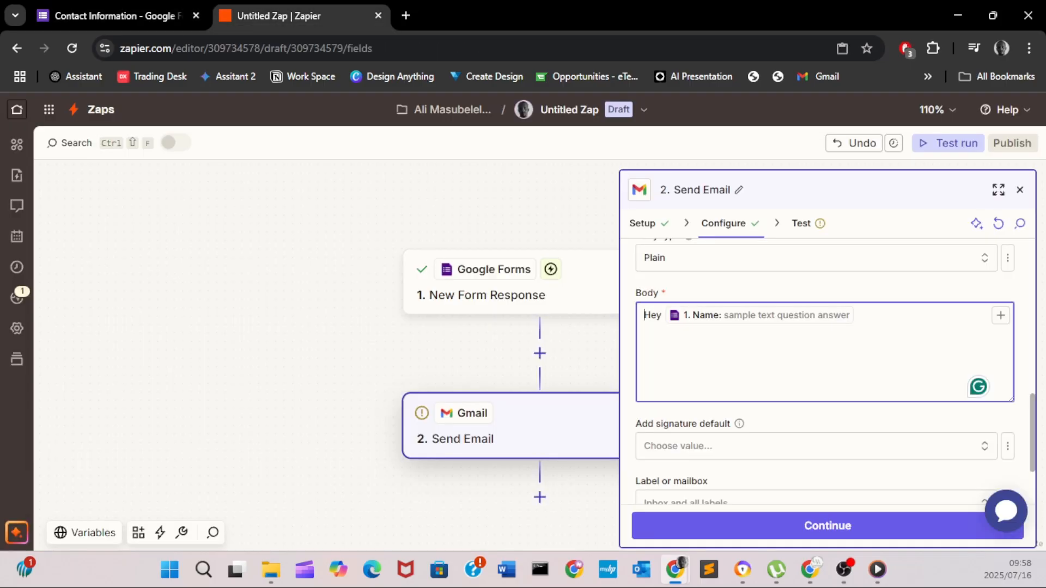
pyautogui.click(855, 316)
pyautogui.press('Return')
pyautogui.press('Return')
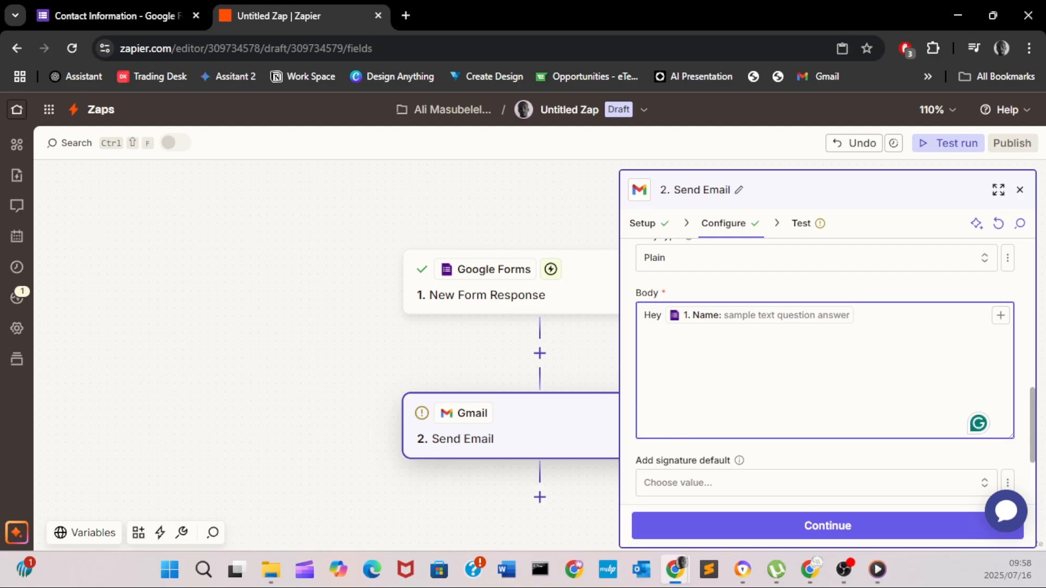
pyautogui.click(117, 16)
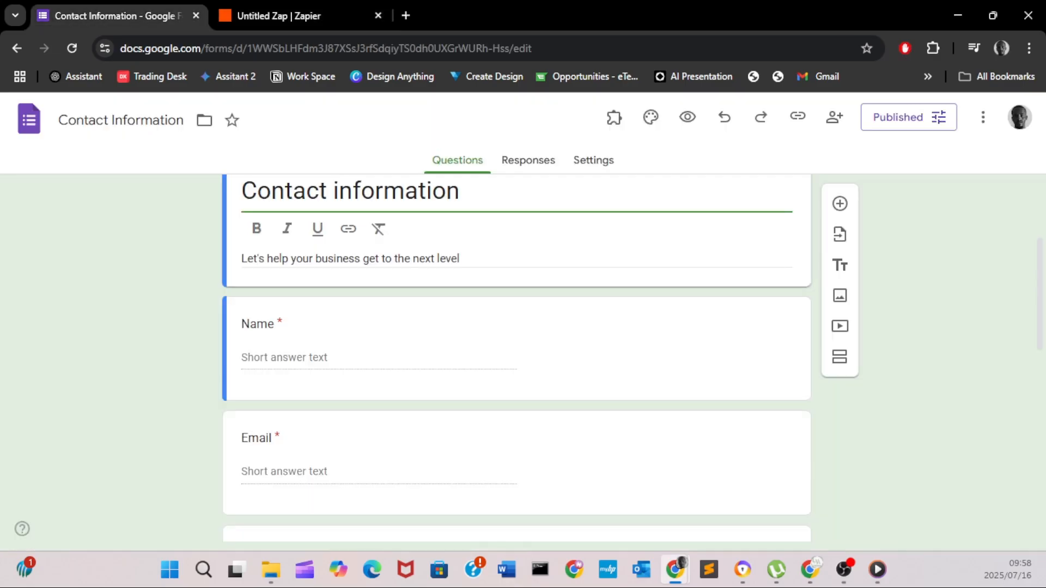
# - Rename the services question's 'Option 6' choice to 'Consulting' and return to the Zap editor
pyautogui.scroll(-6, 516, 346)
pyautogui.scroll(5, 516, 346)
pyautogui.scroll(-6, 517, 346)
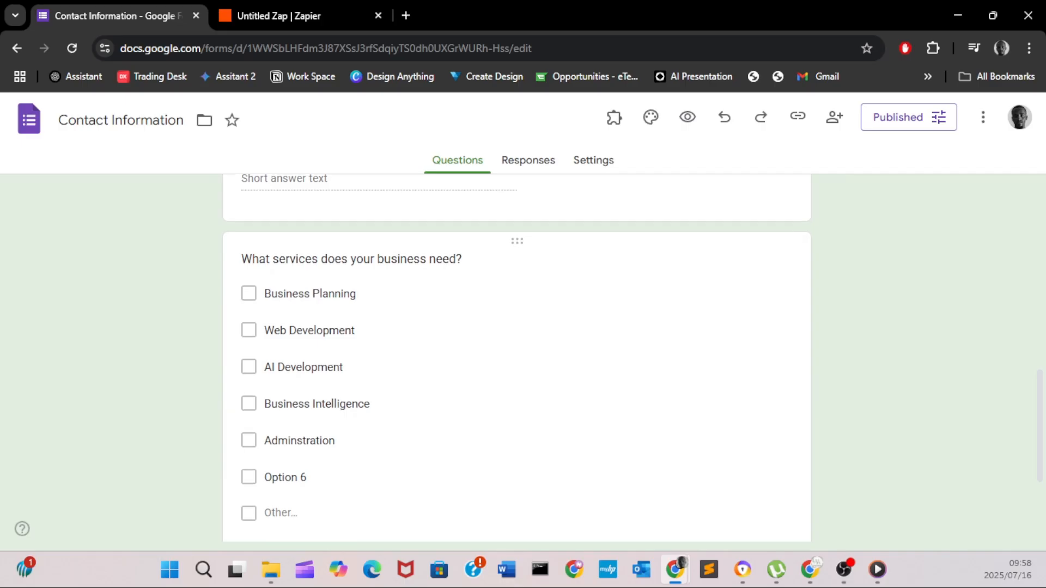
pyautogui.scroll(-2, 517, 346)
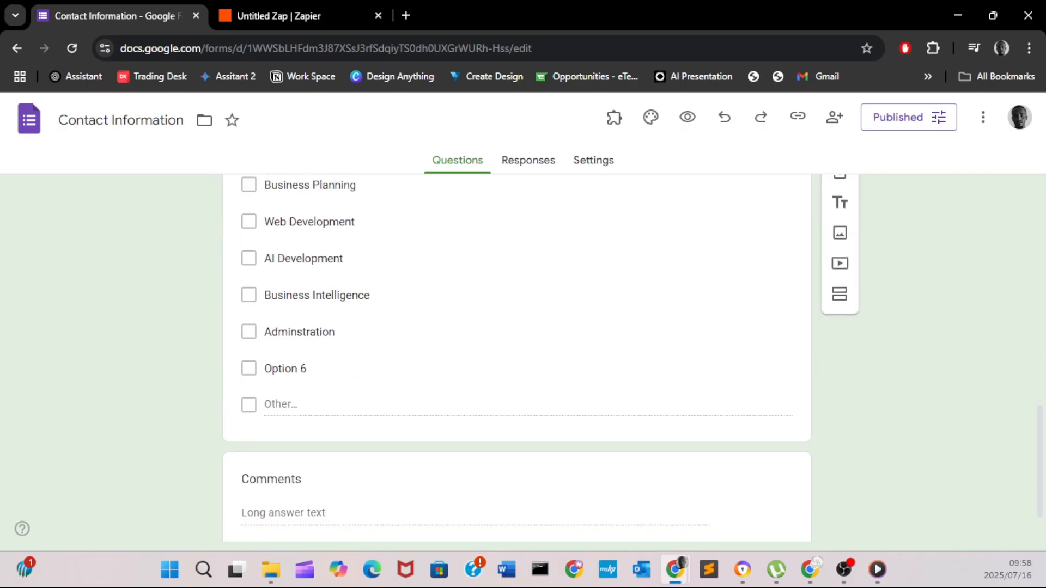
pyautogui.scroll(1, 516, 346)
pyautogui.click(286, 448)
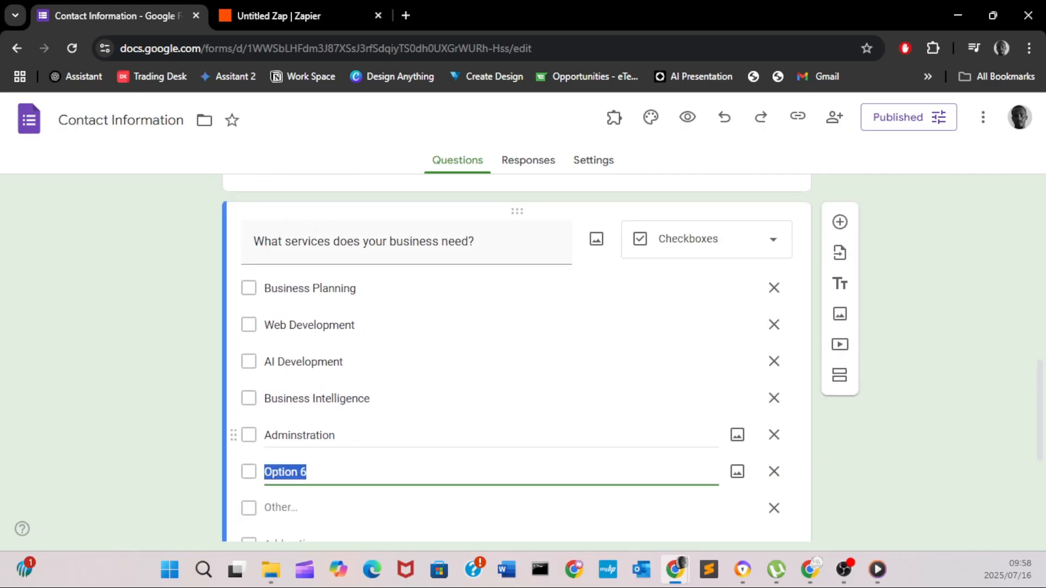
pyautogui.press('BackSpace')
pyautogui.write('Consulting')
pyautogui.press('Return')
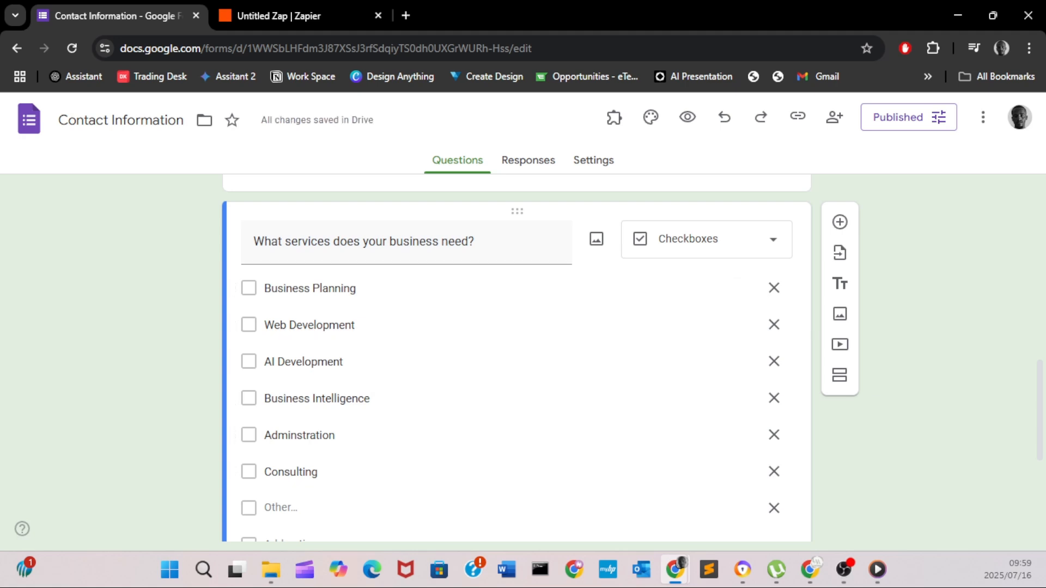
pyautogui.click(284, 15)
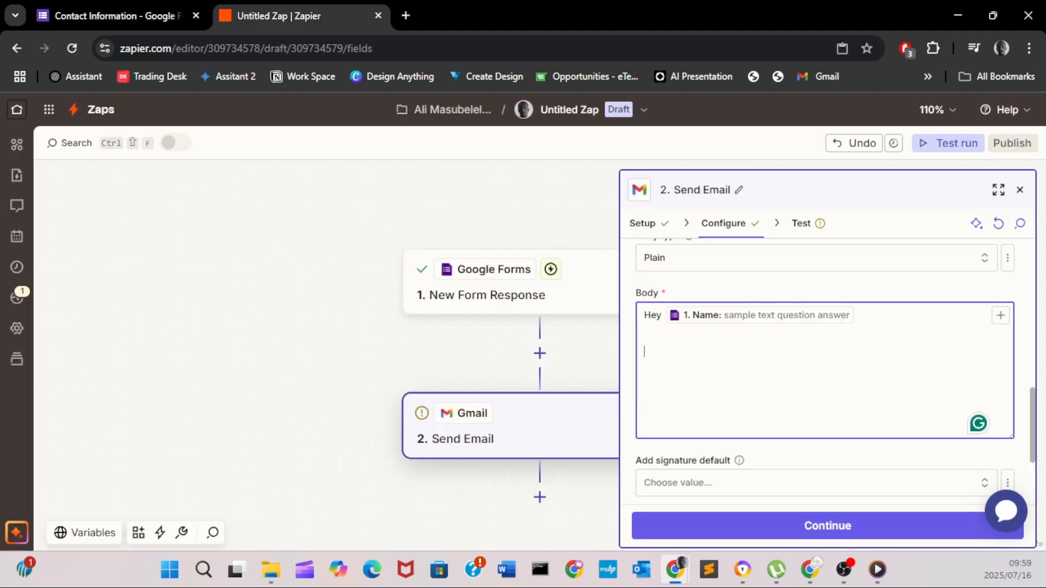
# - Add 'We are excited to help you with' plus the 'What services does your business need?' answer to the body
pyautogui.write('We are excited to help ')
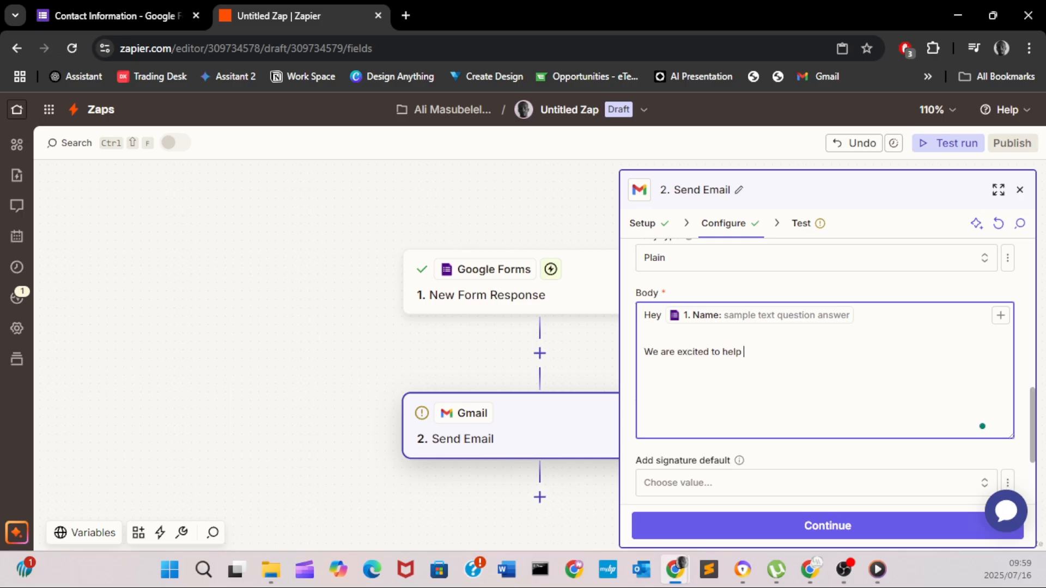
pyautogui.write('you with')
pyautogui.click(1000, 316)
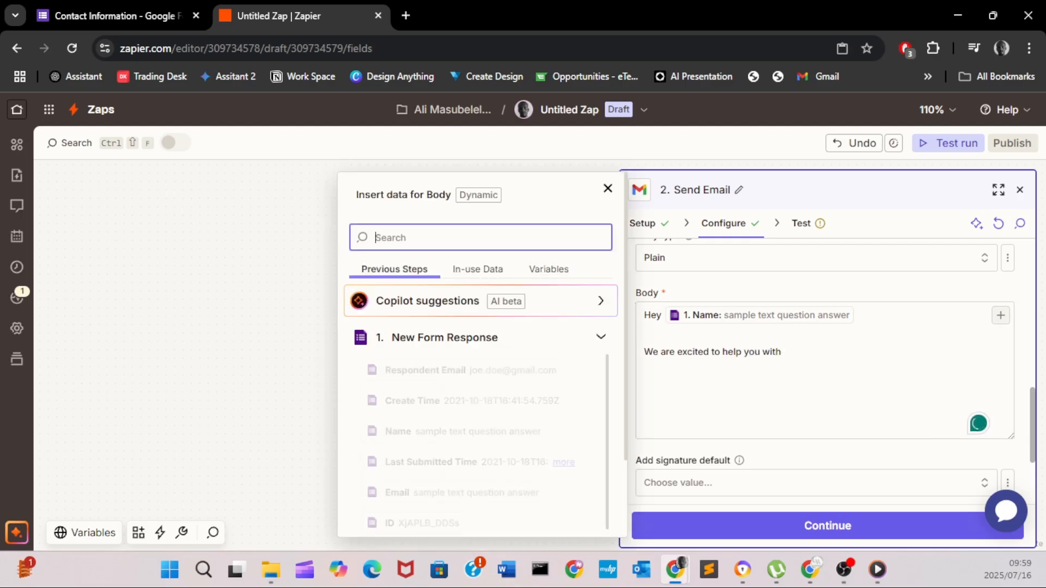
pyautogui.scroll(-5, 463, 474)
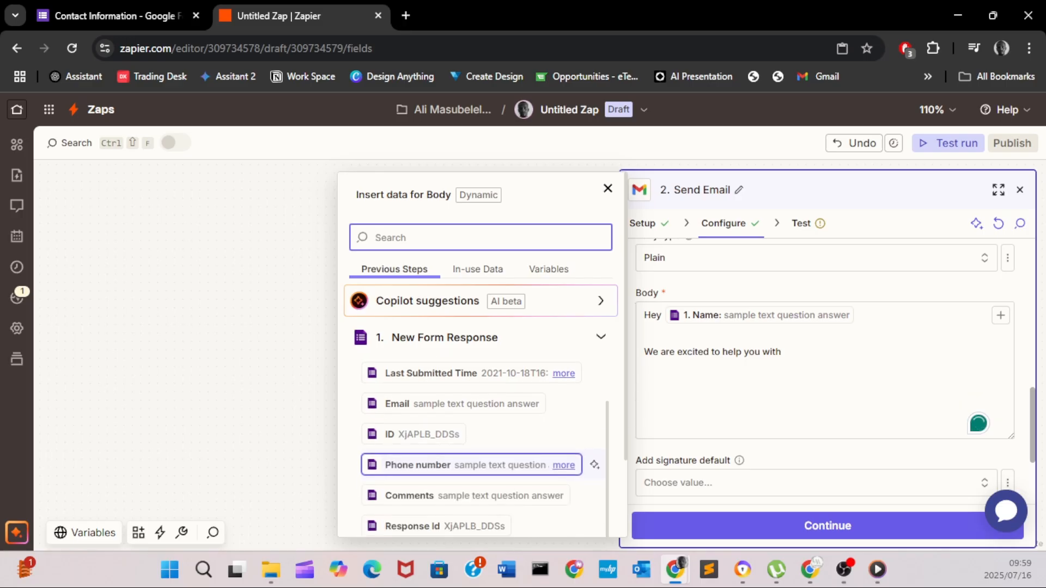
pyautogui.scroll(-4, 468, 474)
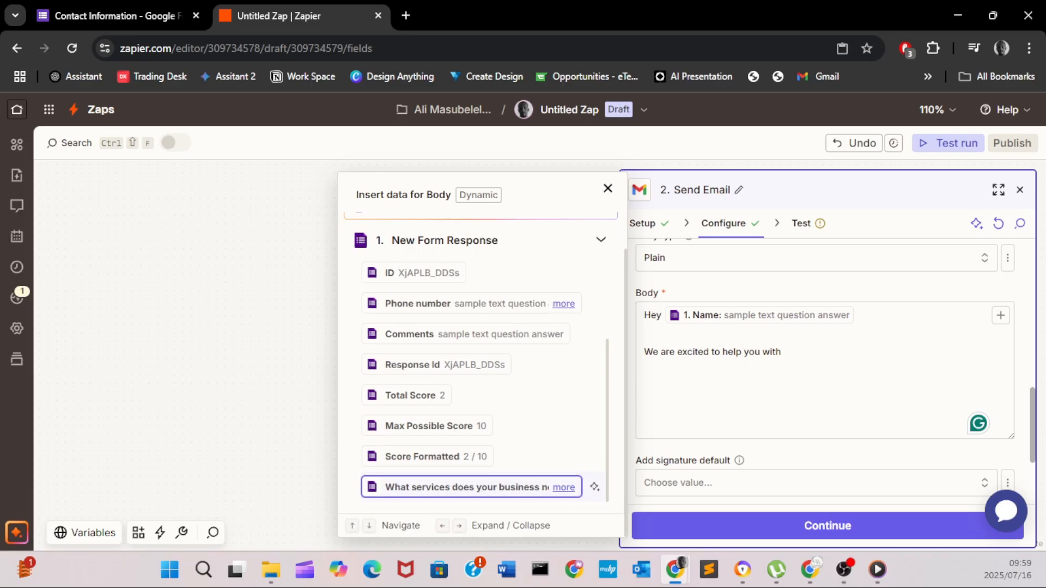
pyautogui.press('Return')
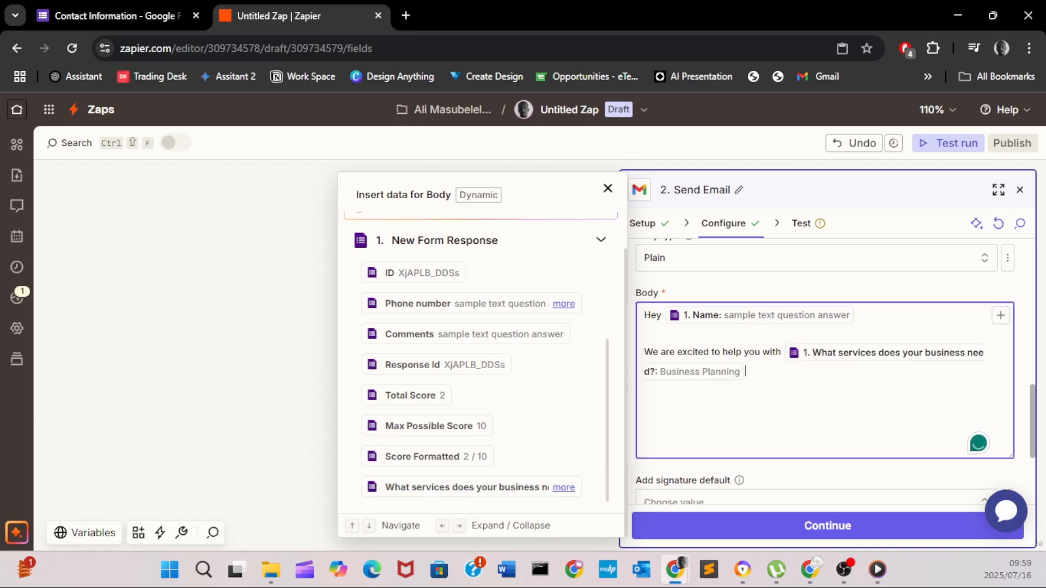
pyautogui.click(109, 15)
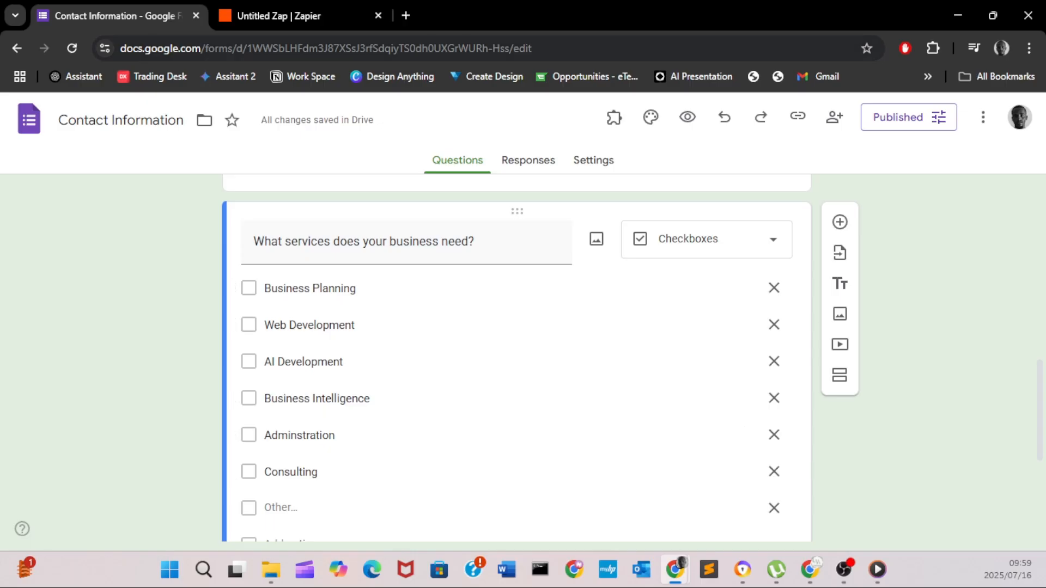
pyautogui.click(294, 15)
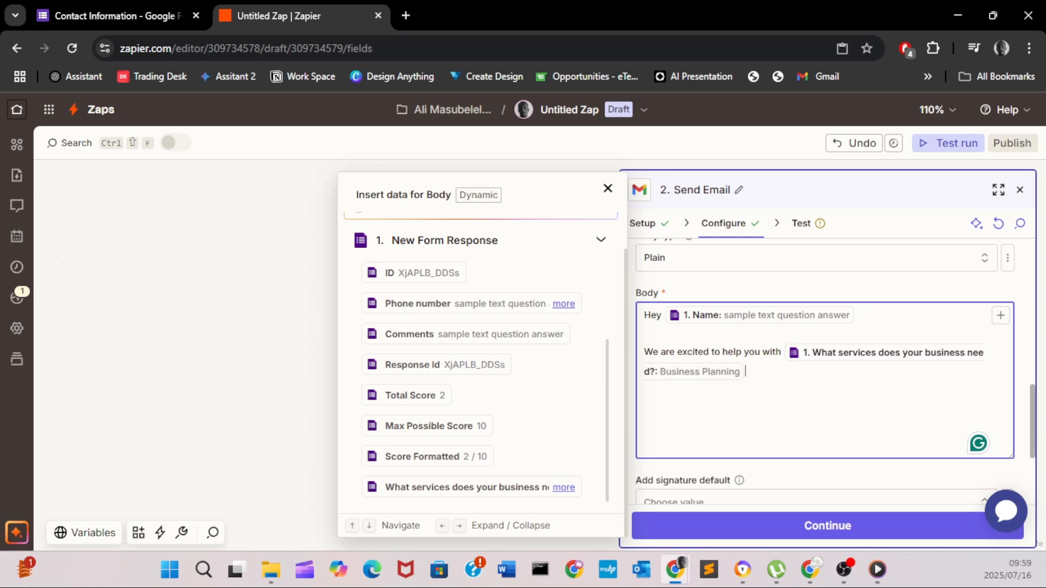
# - Add a line asking for a brief of what help is needed, then a Kind Regards sign-off
pyautogui.scroll(1, 441, 365)
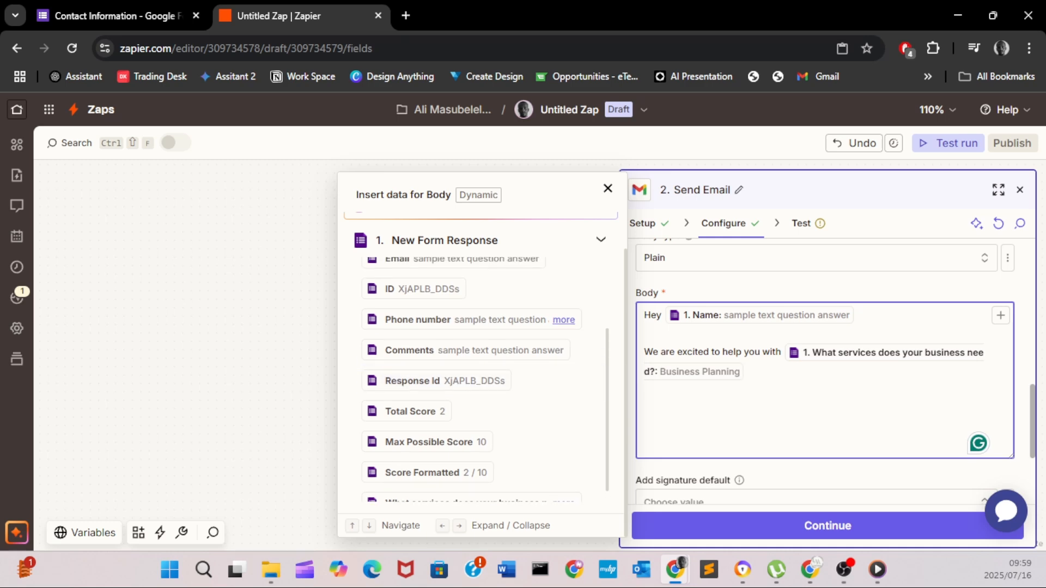
pyautogui.press('Return')
pyautogui.press('Return')
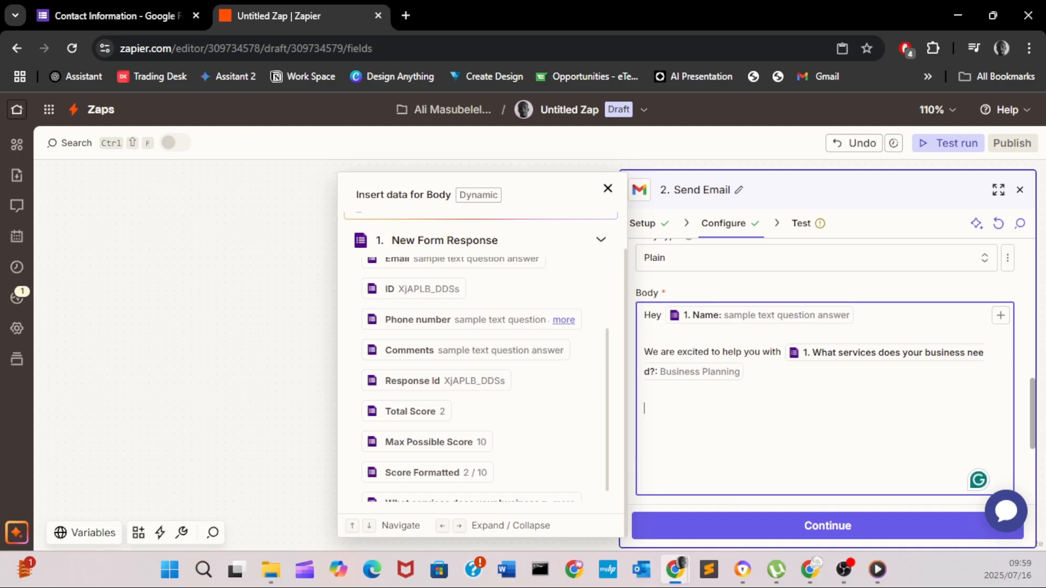
pyautogui.write('Please send')
pyautogui.write('thr')
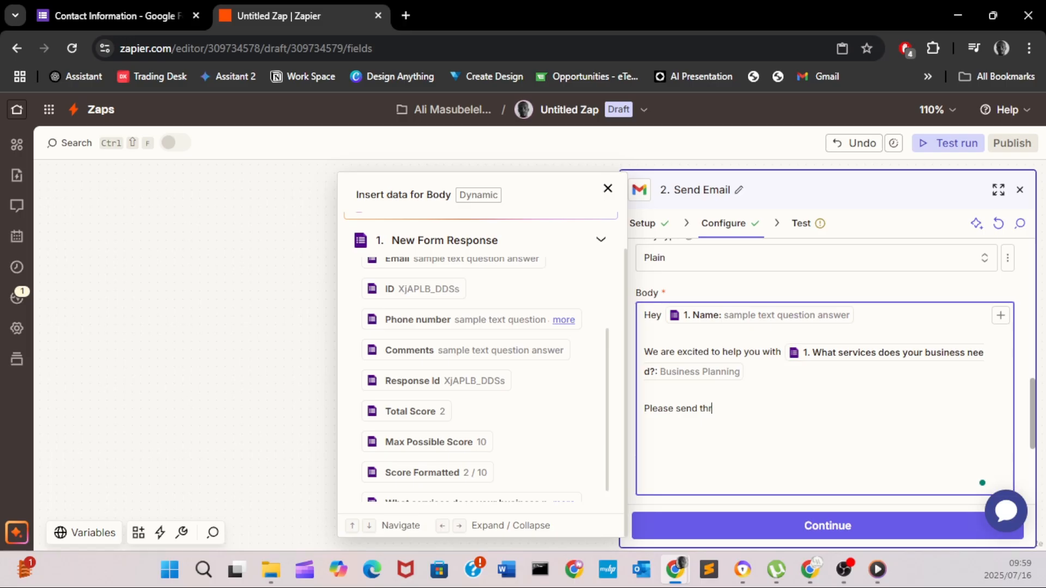
pyautogui.write('ough a breief of what you need help with and we')
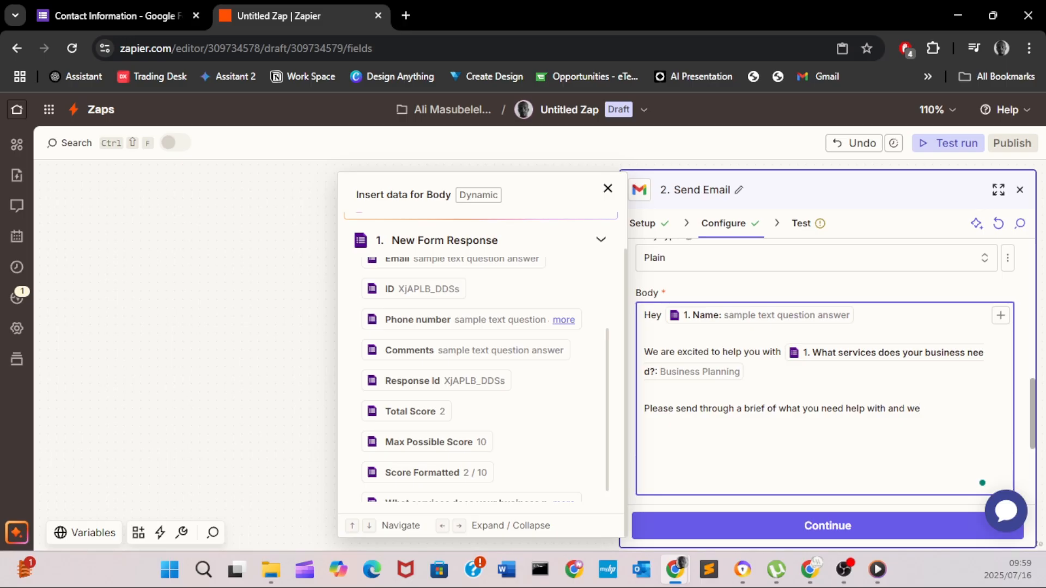
pyautogui.write("'ll be in touch")
pyautogui.press('Return')
pyautogui.write('Kind Regards')
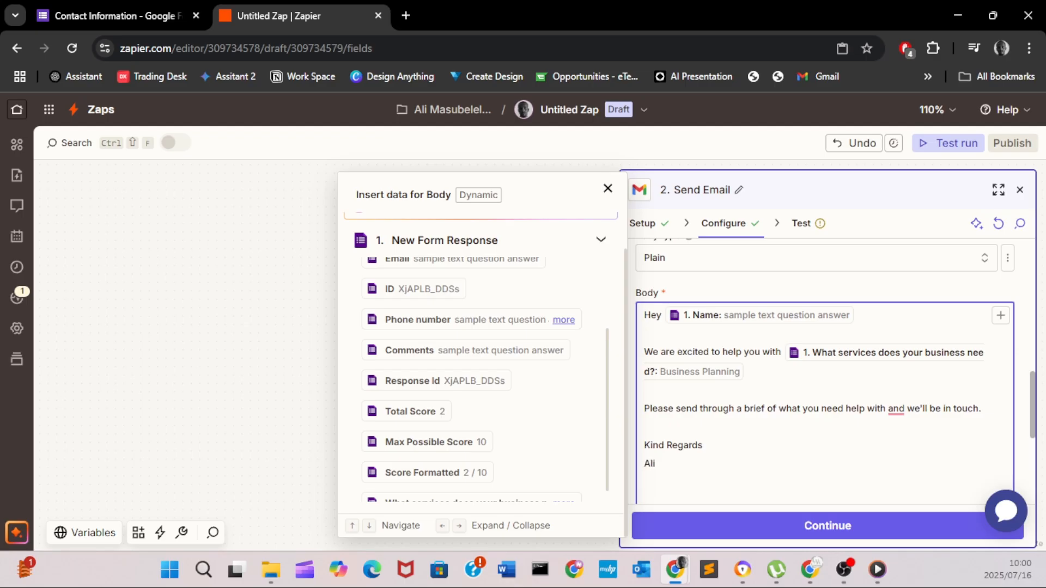
pyautogui.scroll(-3, 825, 381)
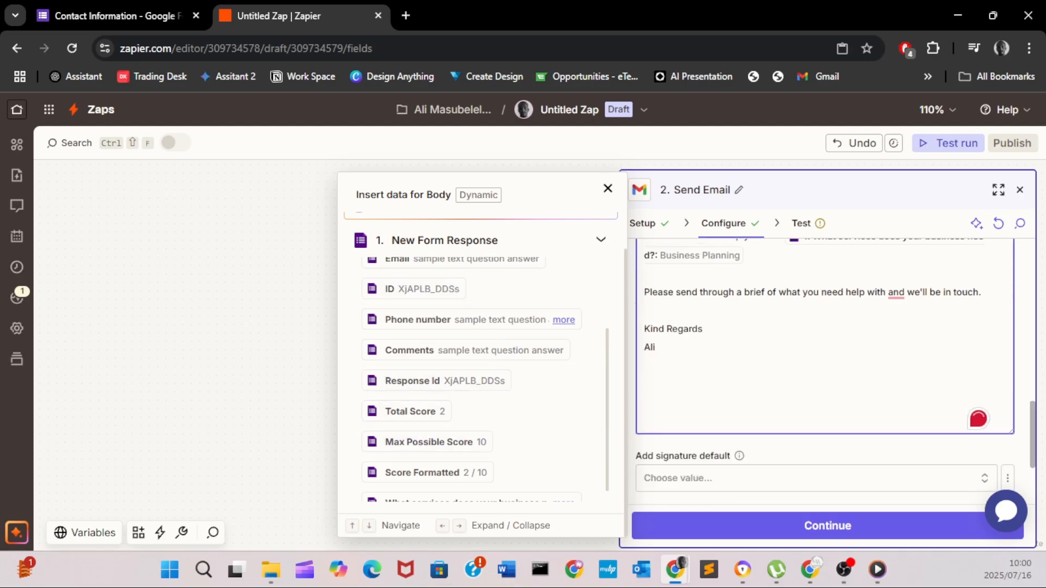
pyautogui.scroll(3, 825, 381)
pyautogui.scroll(-5, 824, 381)
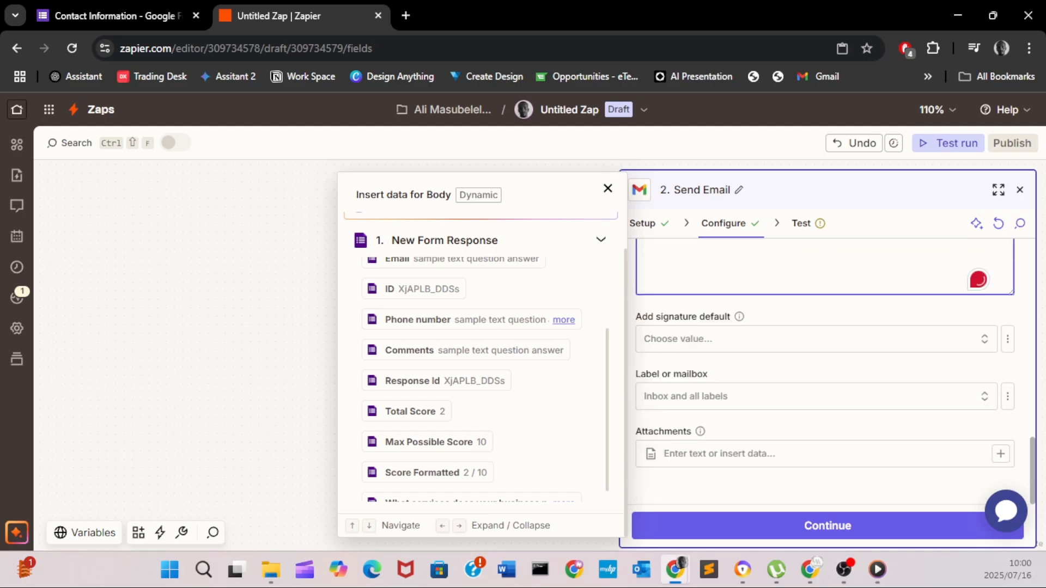
# - Review the default signature and label/mailbox options of Send Email, leaving both unset
pyautogui.click(812, 339)
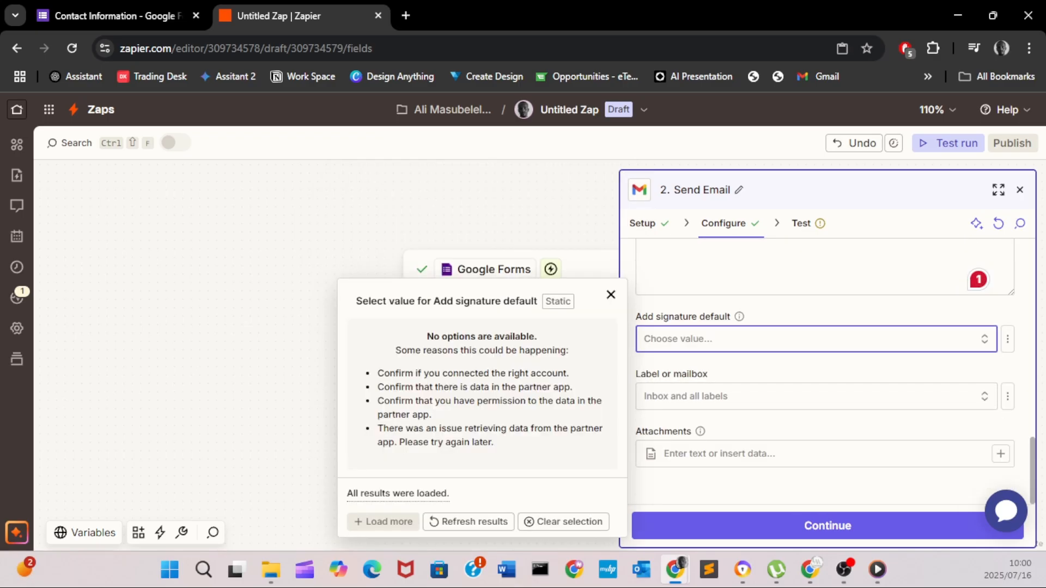
pyautogui.click(611, 294)
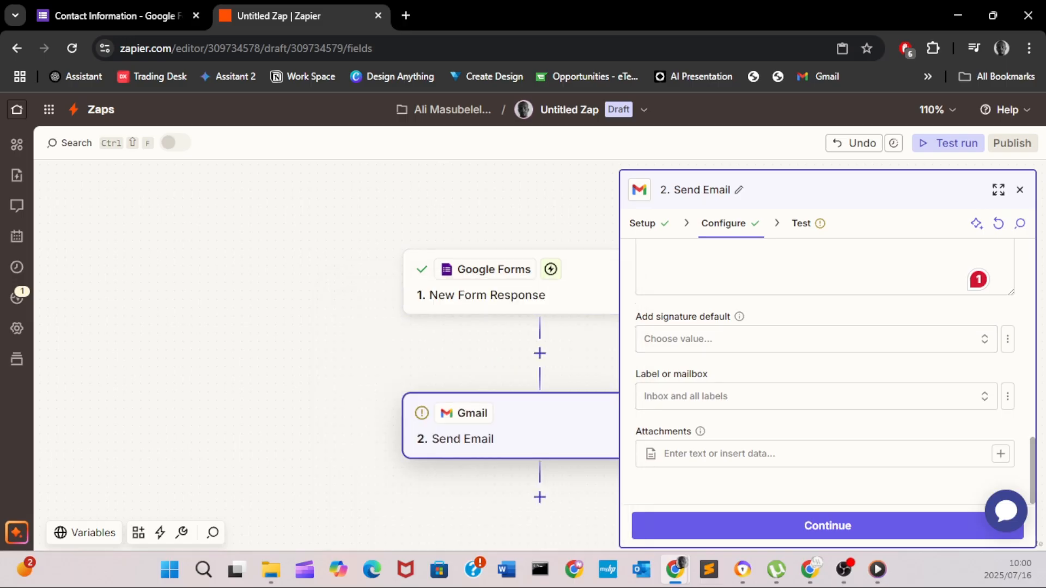
pyautogui.scroll(1, 826, 371)
pyautogui.scroll(2, 825, 371)
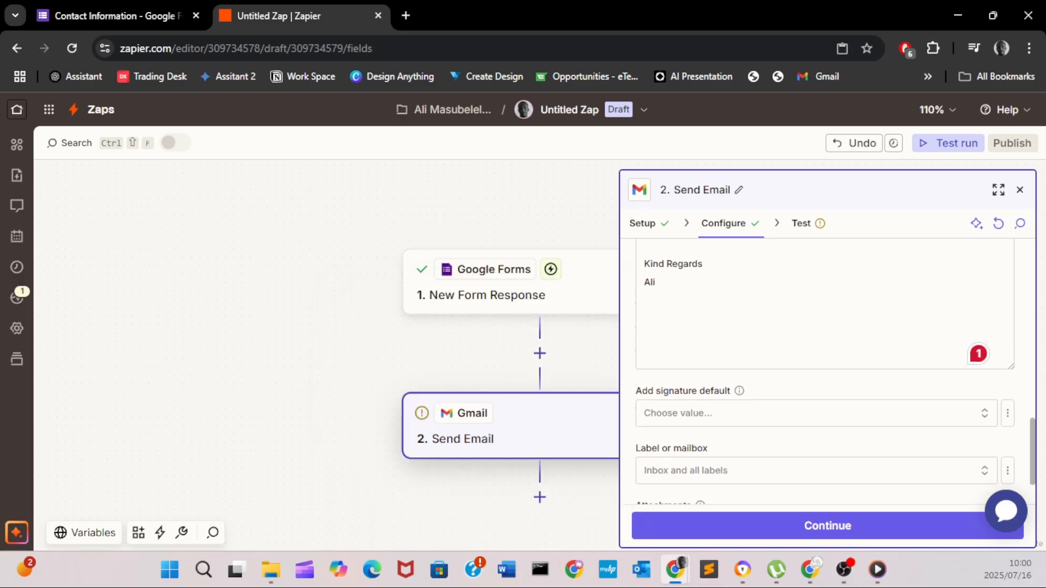
pyautogui.click(816, 471)
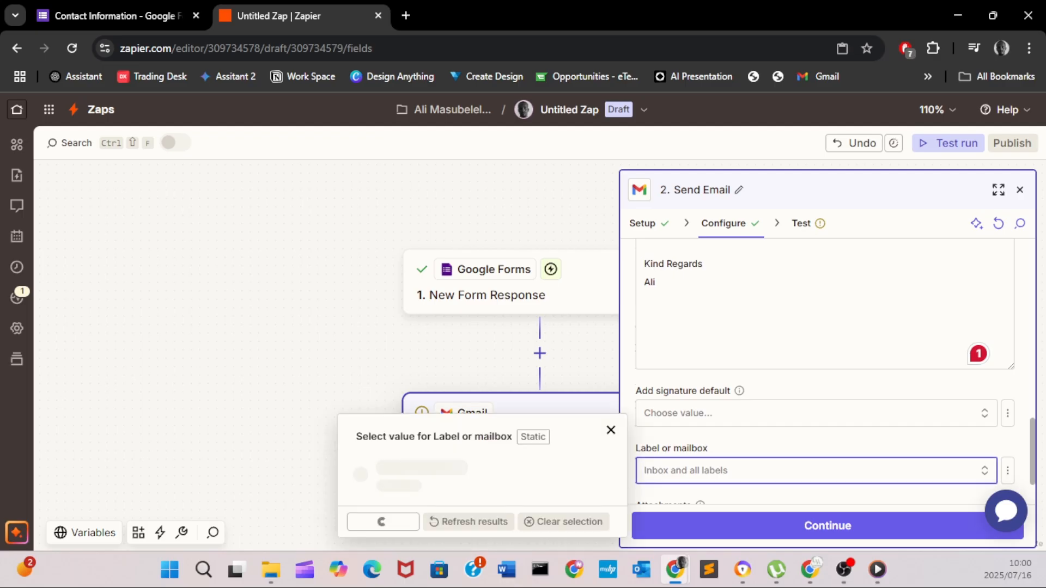
pyautogui.scroll(-7, 483, 425)
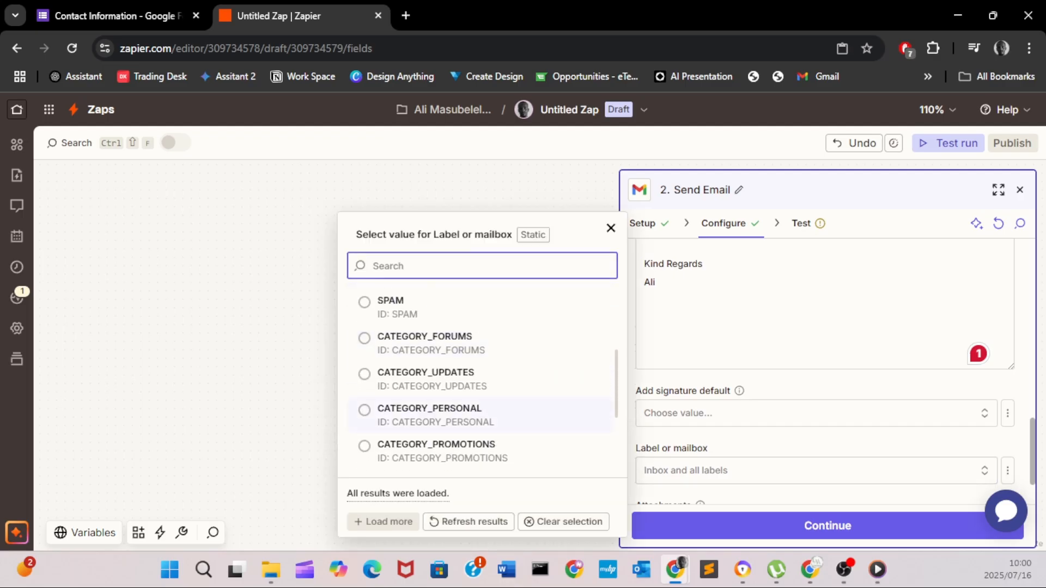
pyautogui.scroll(7, 482, 425)
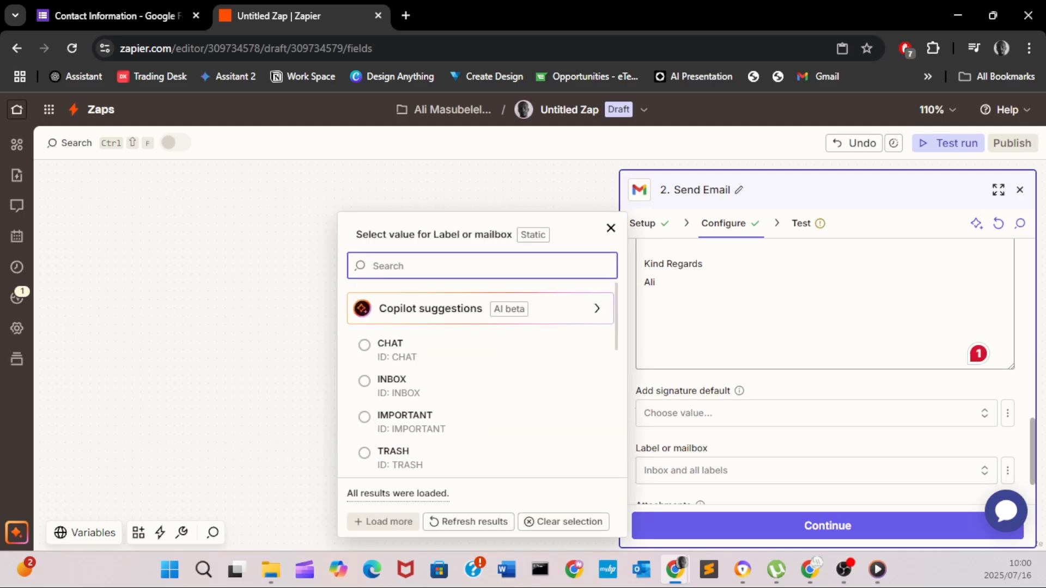
pyautogui.click(657, 283)
pyautogui.scroll(7, 826, 370)
pyautogui.scroll(-2, 825, 370)
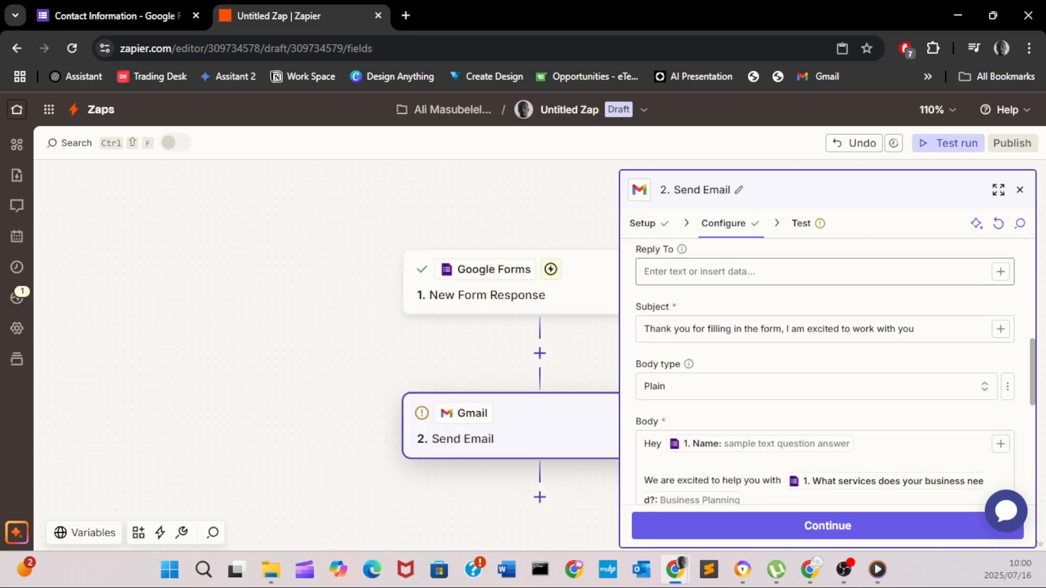
# - Insert the form's Name field into the email subject right after 'Thank you'
pyautogui.click(644, 329)
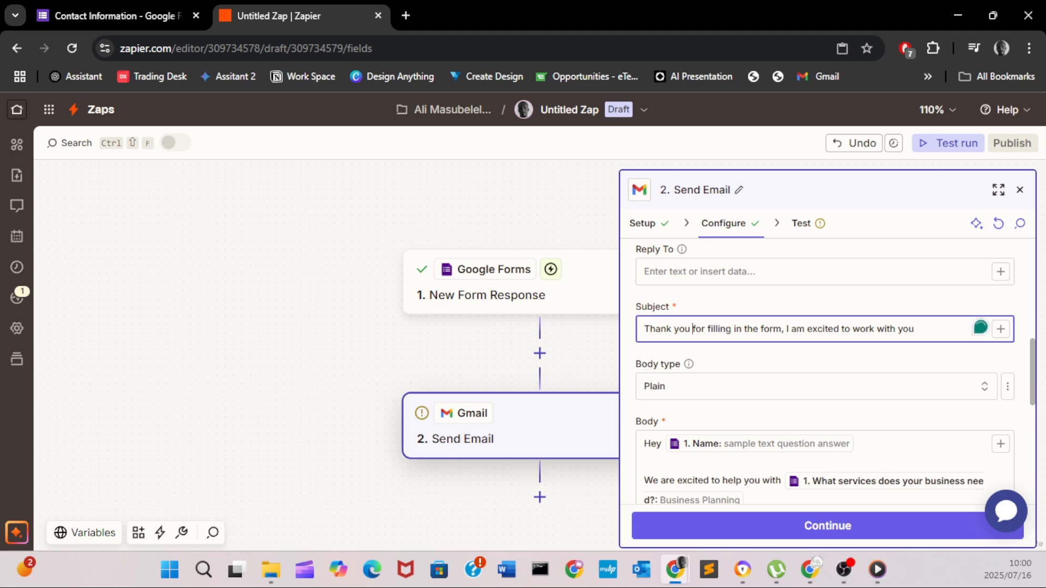
pyautogui.click(1001, 329)
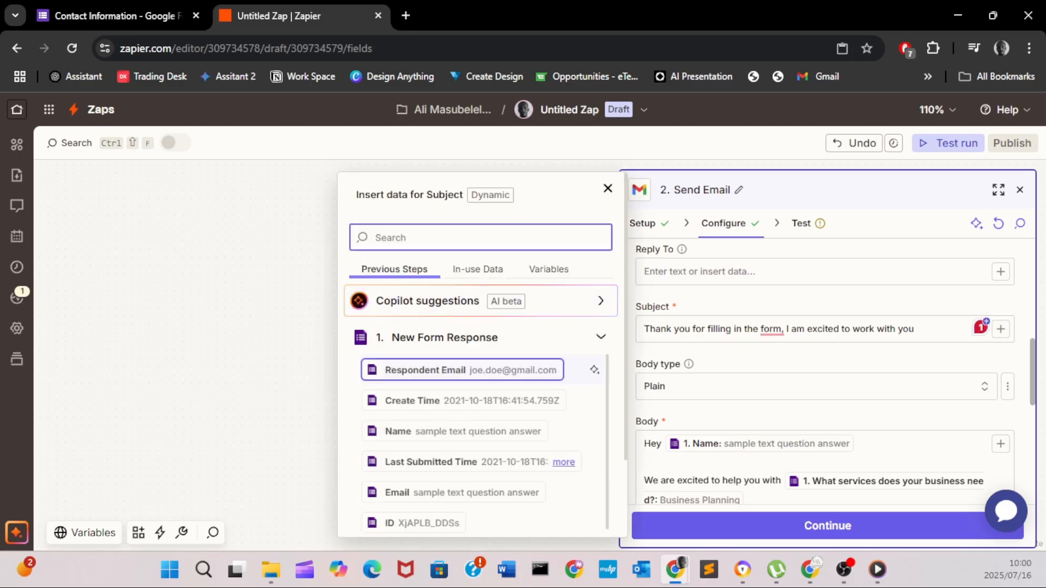
pyautogui.scroll(-1, 474, 436)
pyautogui.click(463, 390)
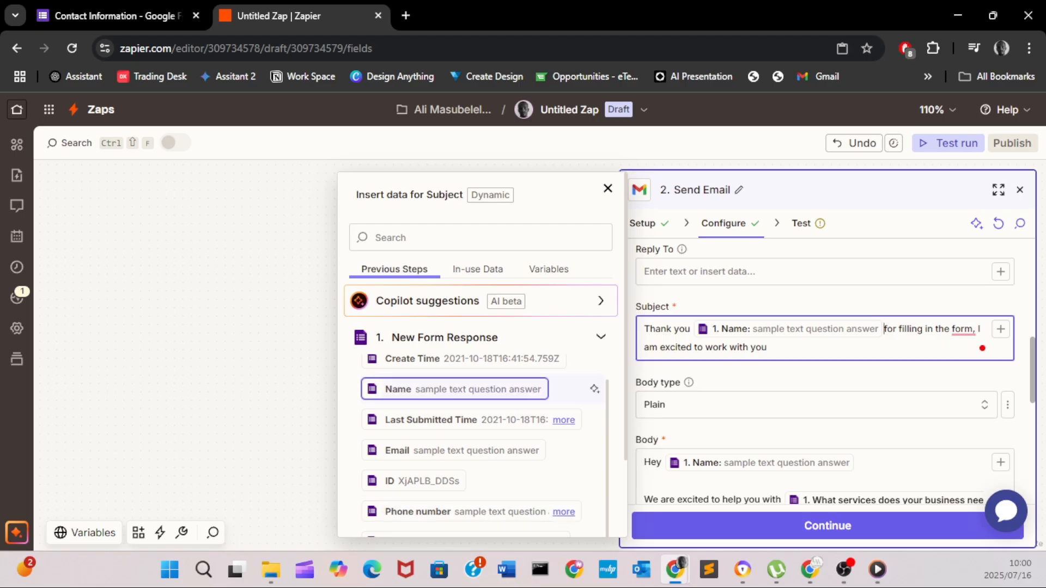
pyautogui.click(784, 432)
pyautogui.scroll(4, 806, 351)
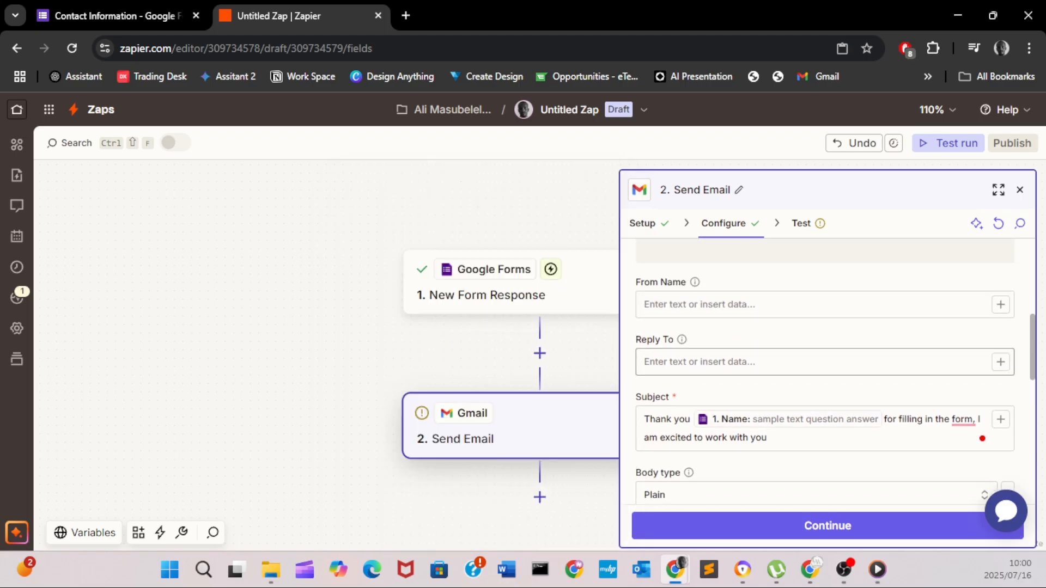
pyautogui.scroll(3, 824, 371)
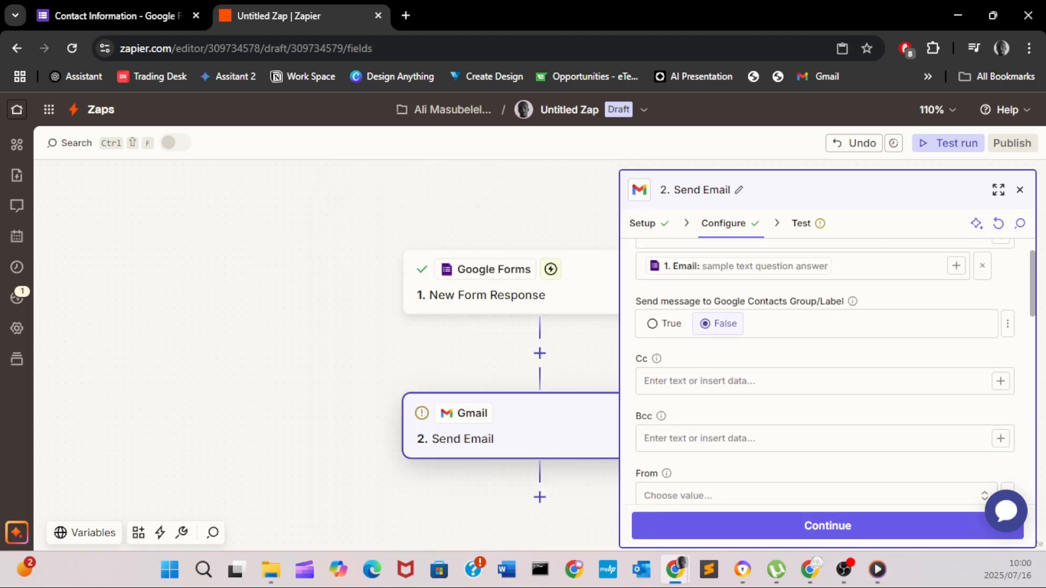
pyautogui.scroll(-3, 824, 371)
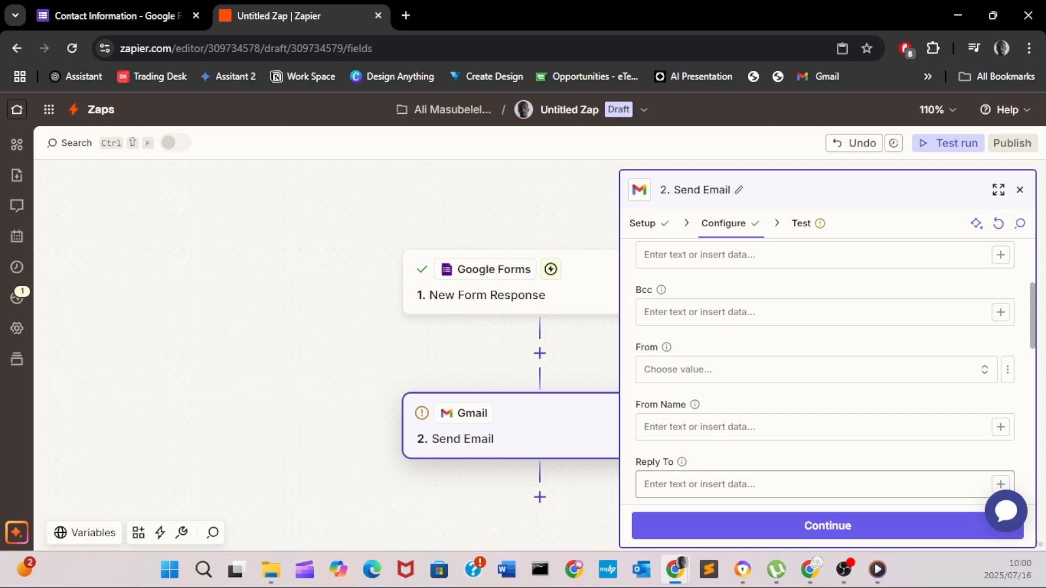
# - Run the Send Email test, which fails with 'Recipient address required'
pyautogui.click(828, 526)
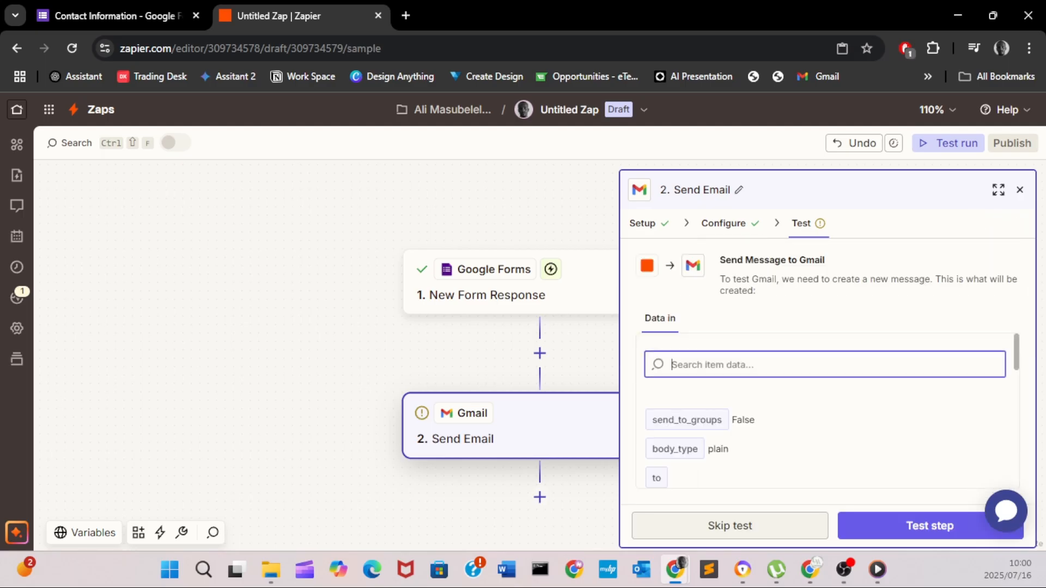
pyautogui.click(930, 526)
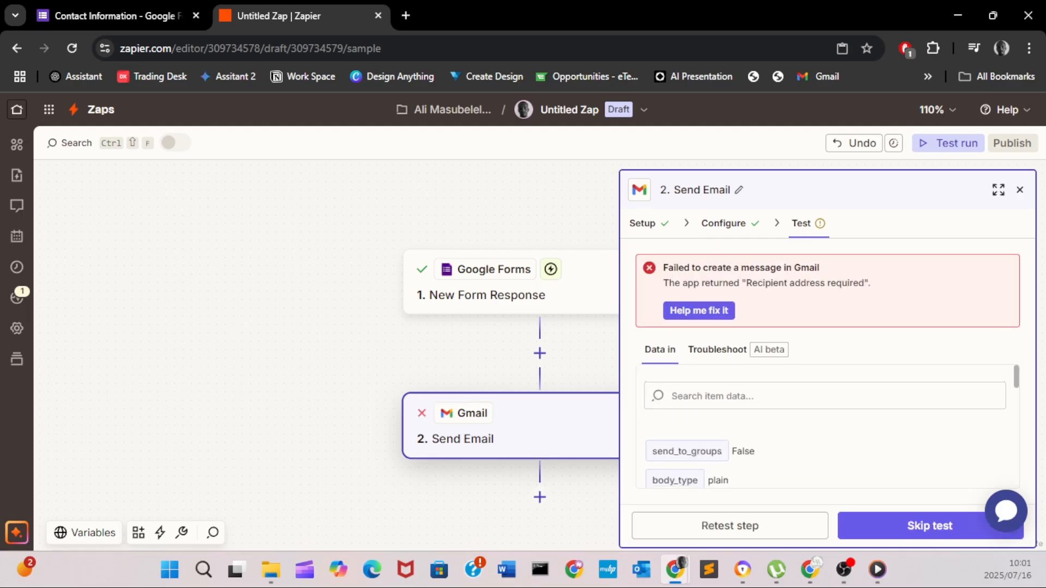
pyautogui.scroll(-3, 827, 427)
pyautogui.scroll(2, 828, 427)
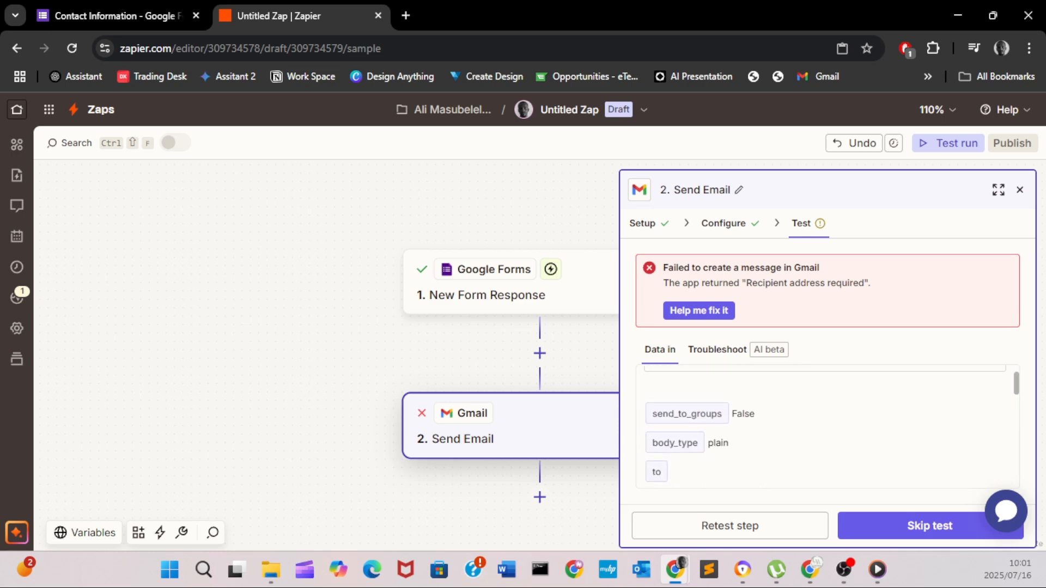
# - Go back to the Send Email configuration and find the To field
pyautogui.click(723, 223)
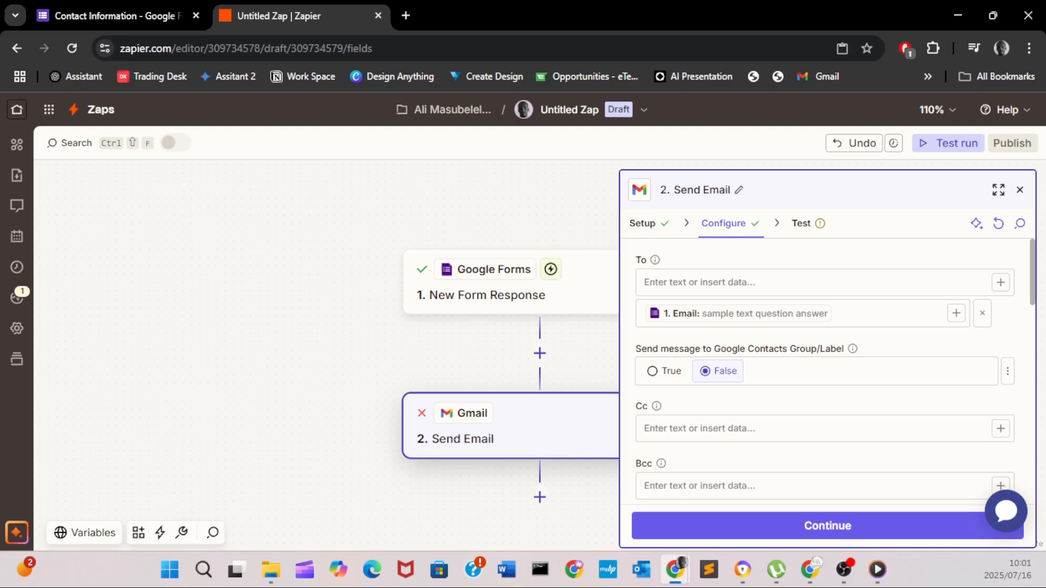
pyautogui.scroll(-4, 824, 403)
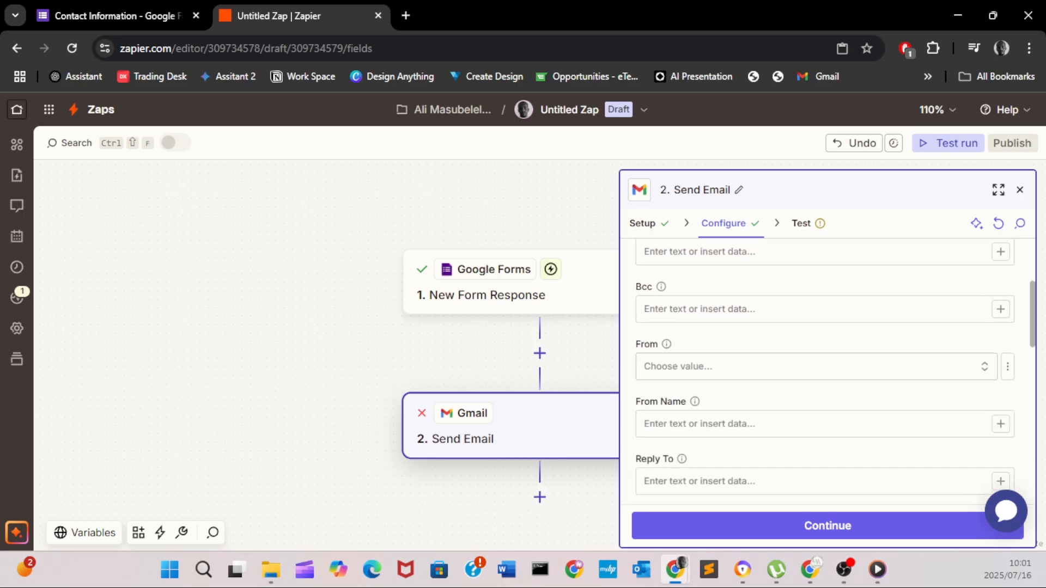
pyautogui.scroll(-1, 824, 403)
pyautogui.scroll(5, 835, 371)
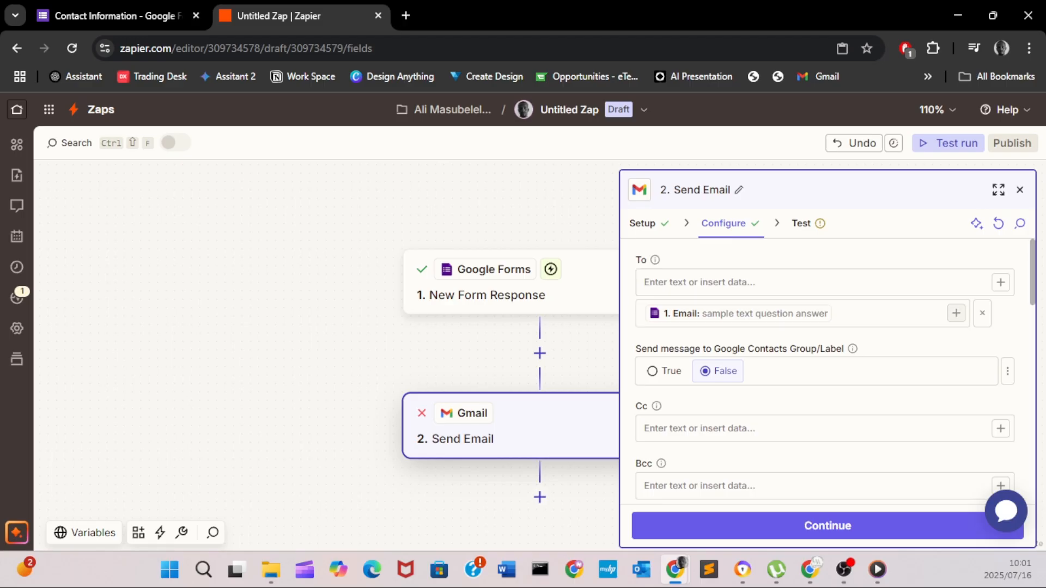
pyautogui.scroll(-7, 833, 370)
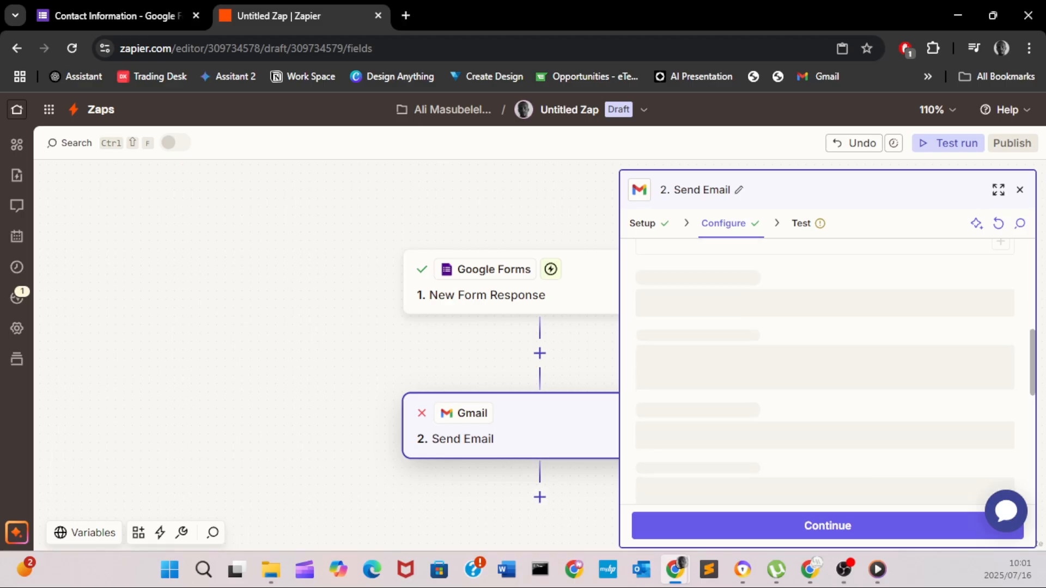
pyautogui.scroll(5, 826, 371)
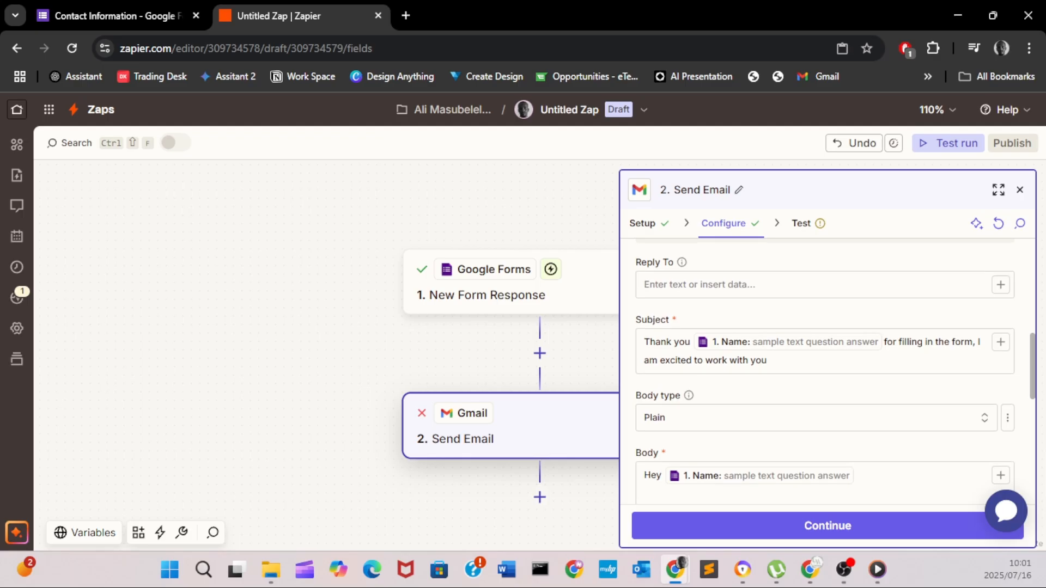
pyautogui.scroll(2, 826, 349)
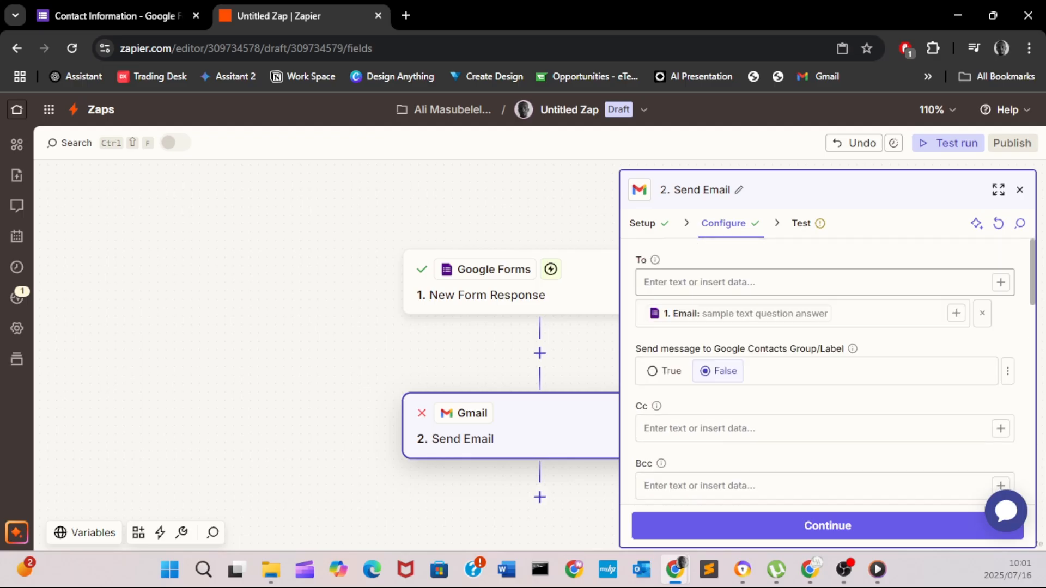
# - Replace the Email answer recipient with the form's Respondent Email and continue to testing
pyautogui.click(807, 282)
pyautogui.click(1001, 282)
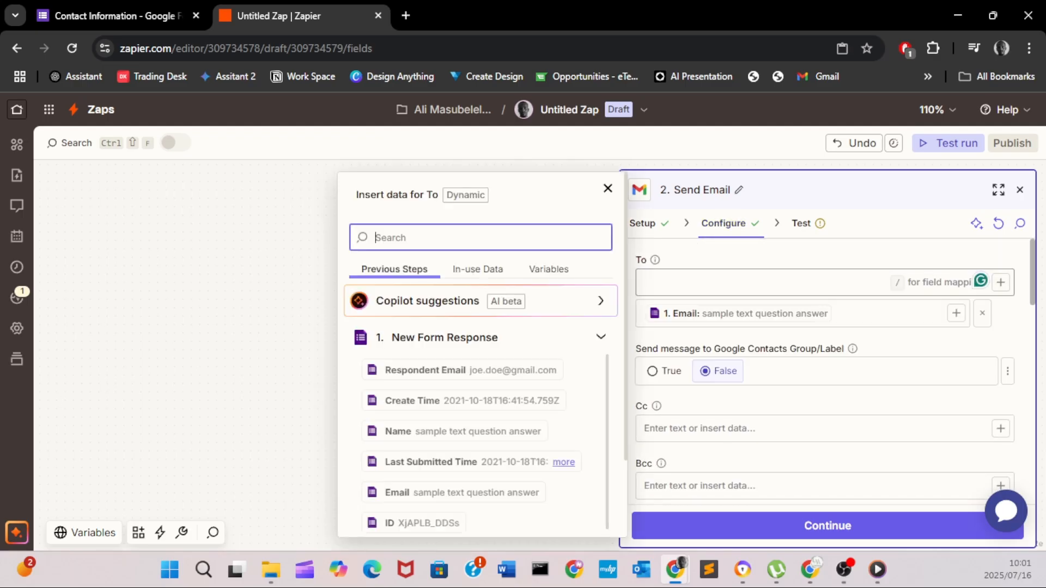
pyautogui.click(425, 369)
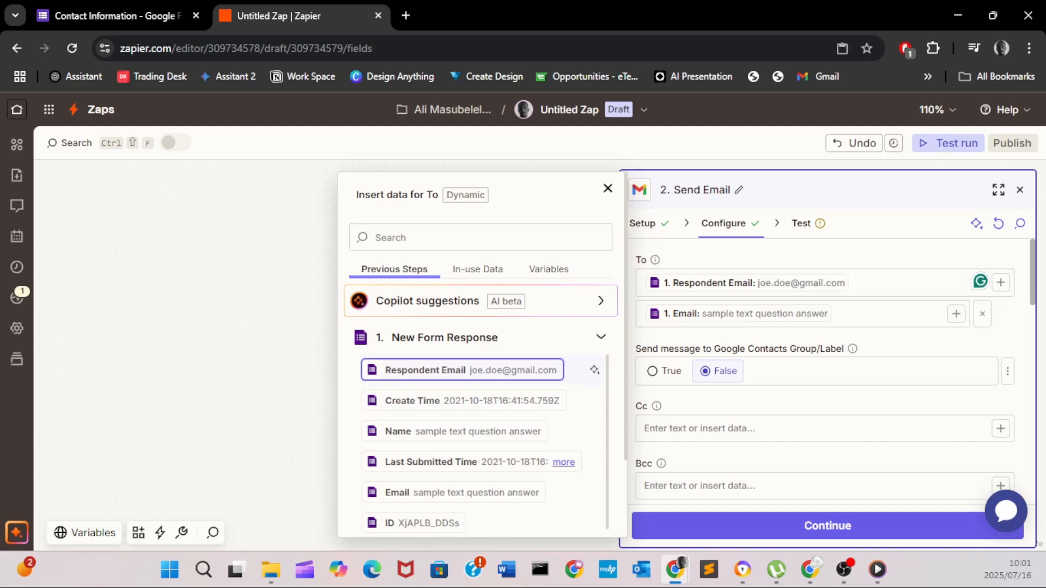
pyautogui.click(877, 315)
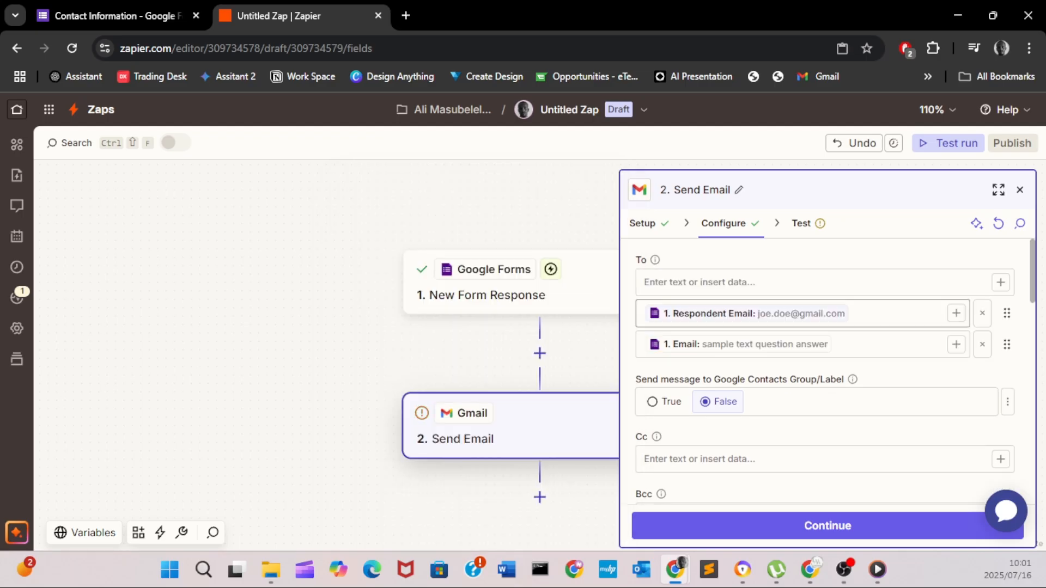
pyautogui.click(877, 344)
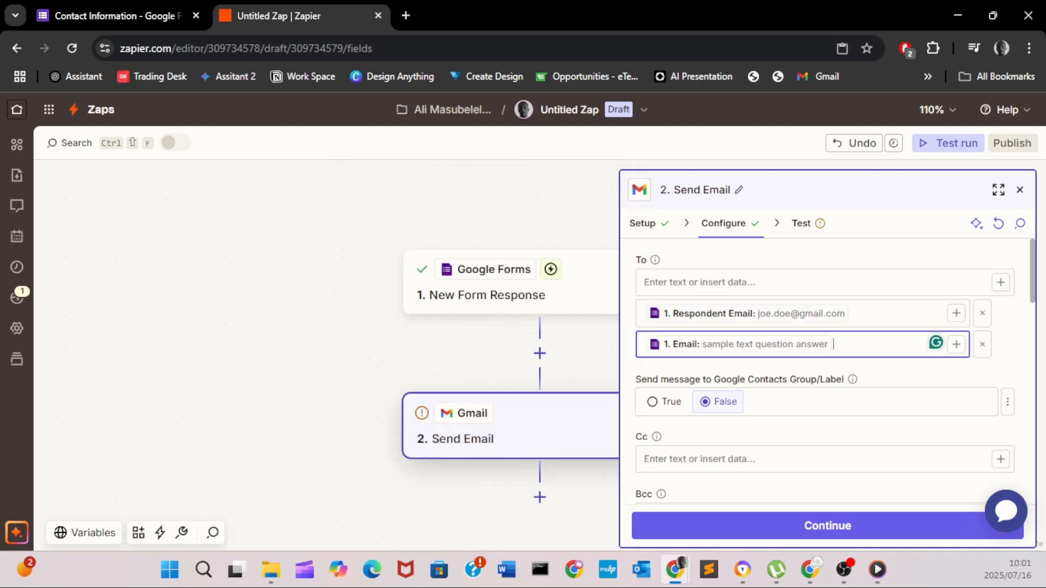
pyautogui.click(982, 345)
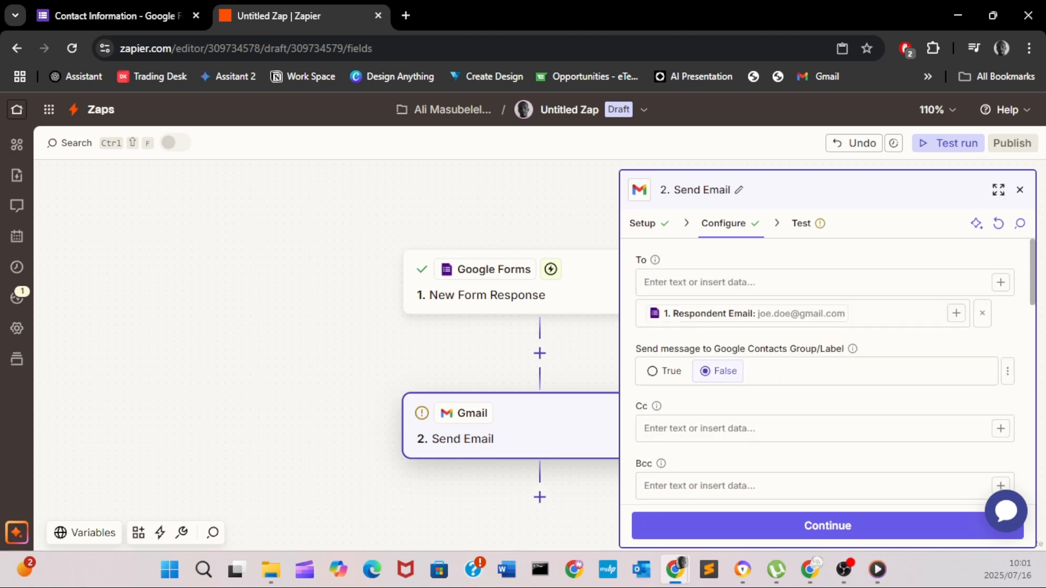
pyautogui.click(828, 525)
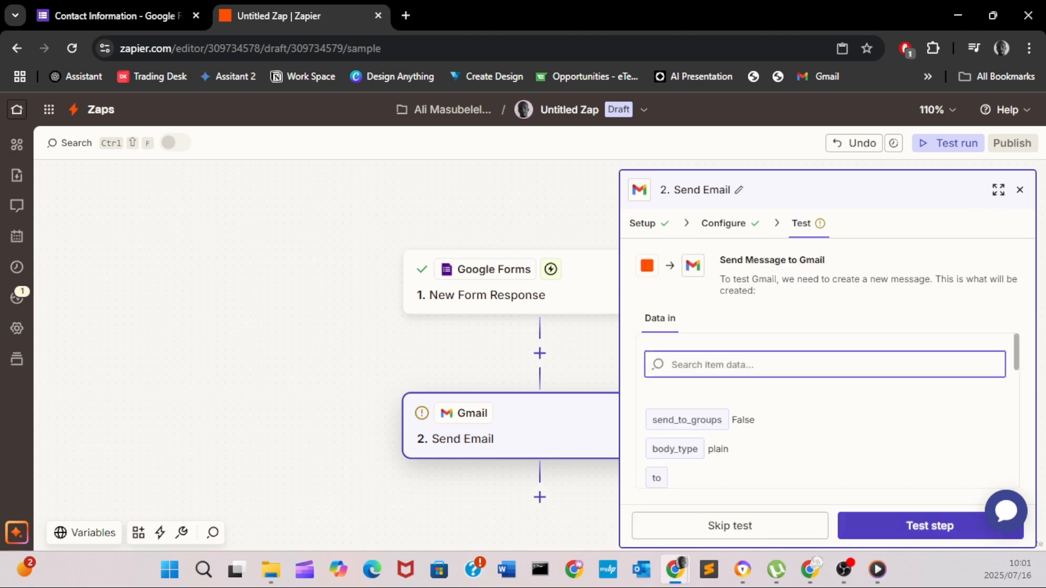
# - Run the Send Email test successfully, review its settings, then return to the Contact Information form
pyautogui.click(930, 526)
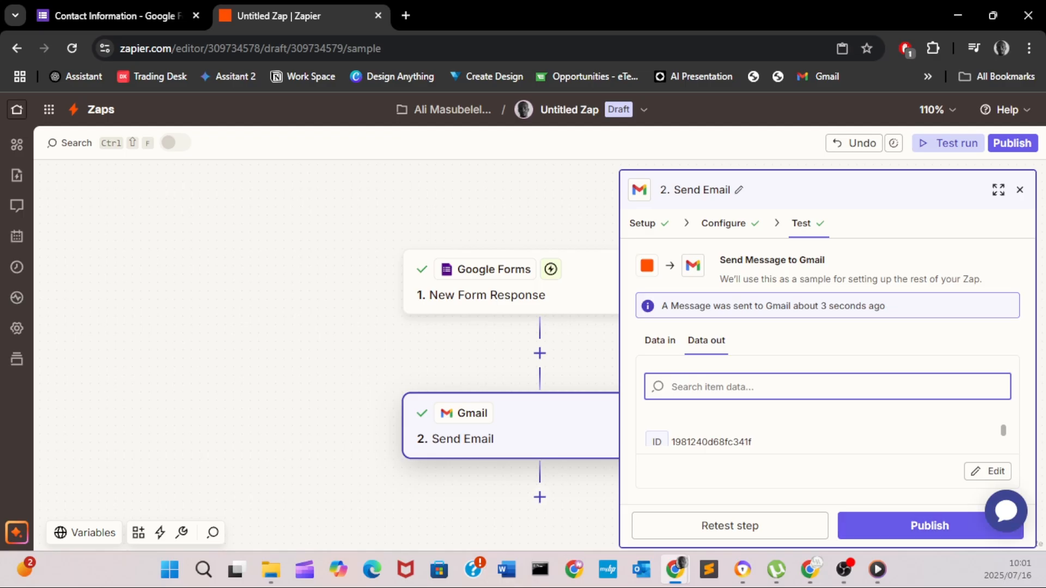
pyautogui.click(723, 224)
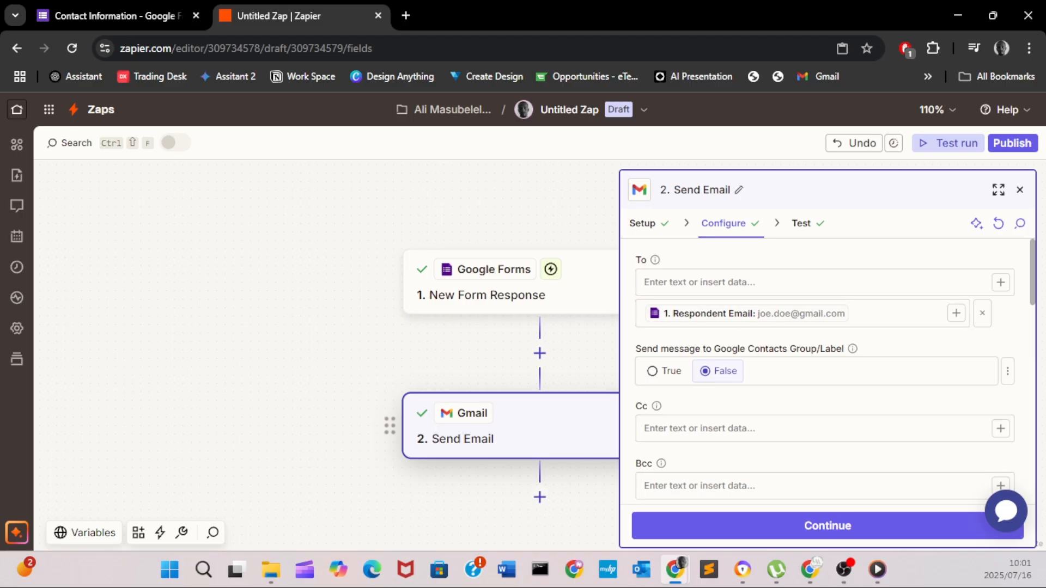
pyautogui.click(109, 15)
pyautogui.scroll(2, 516, 357)
pyautogui.scroll(-5, 517, 358)
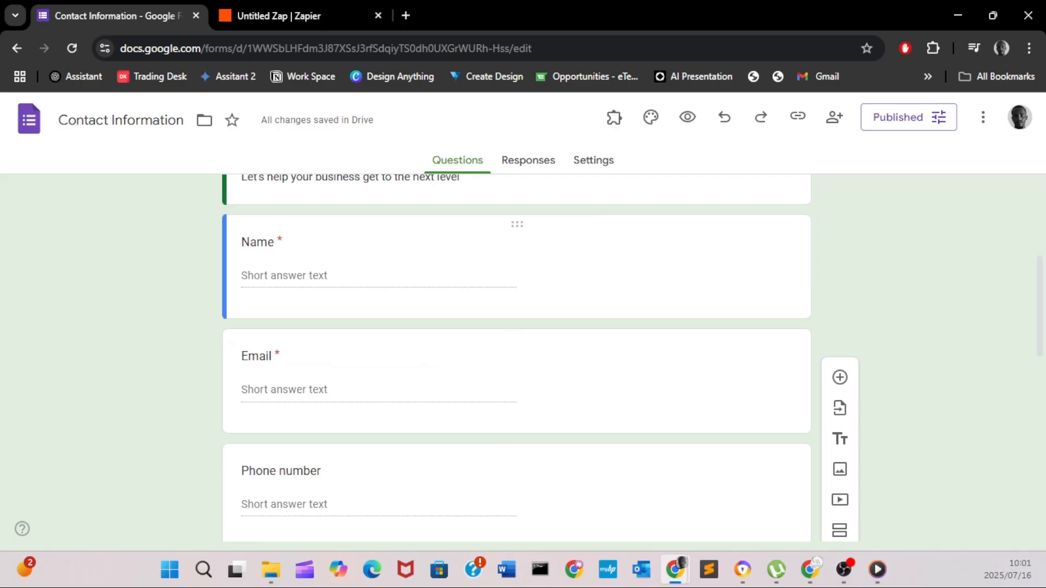
# - Rename the zap to 'Welcome Email'
pyautogui.click(272, 15)
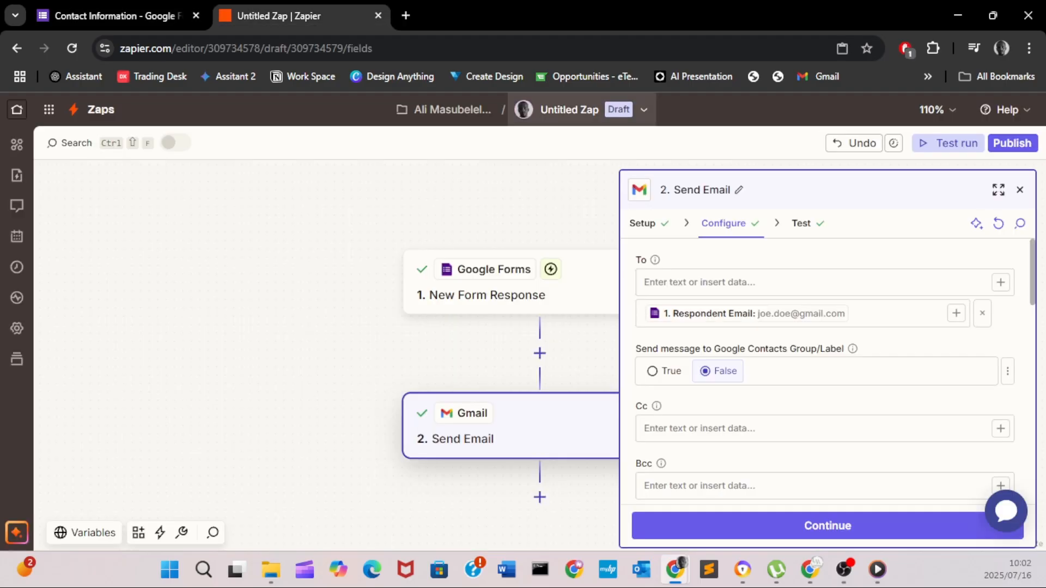
pyautogui.click(644, 110)
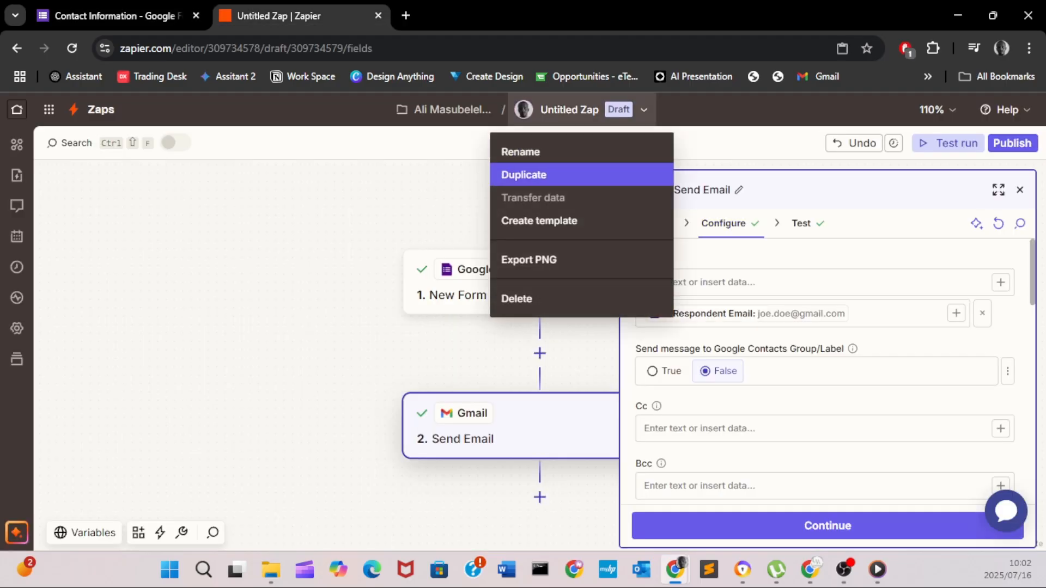
pyautogui.click(520, 151)
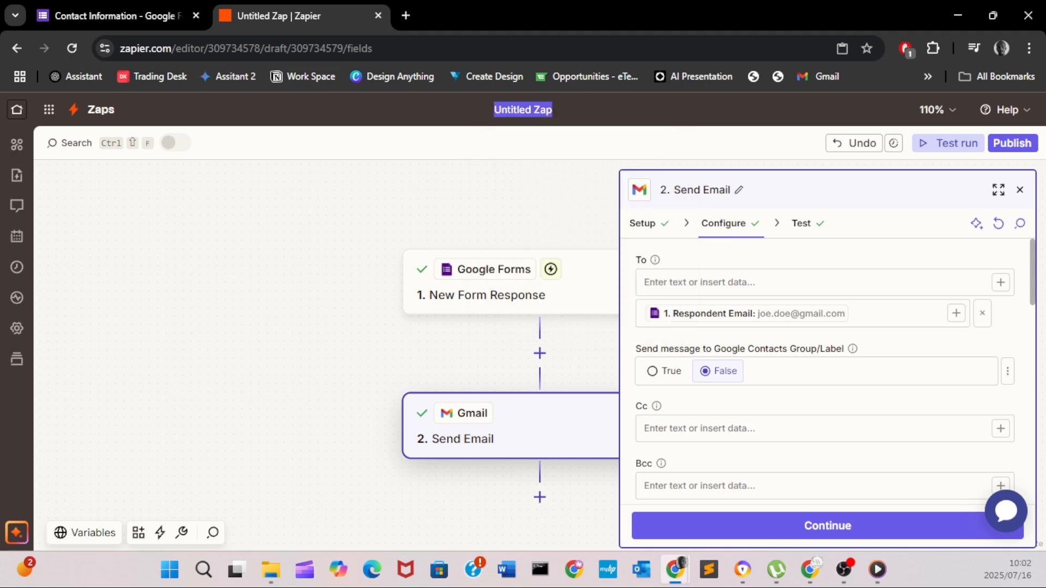
pyautogui.press('BackSpace')
pyautogui.write('Wel')
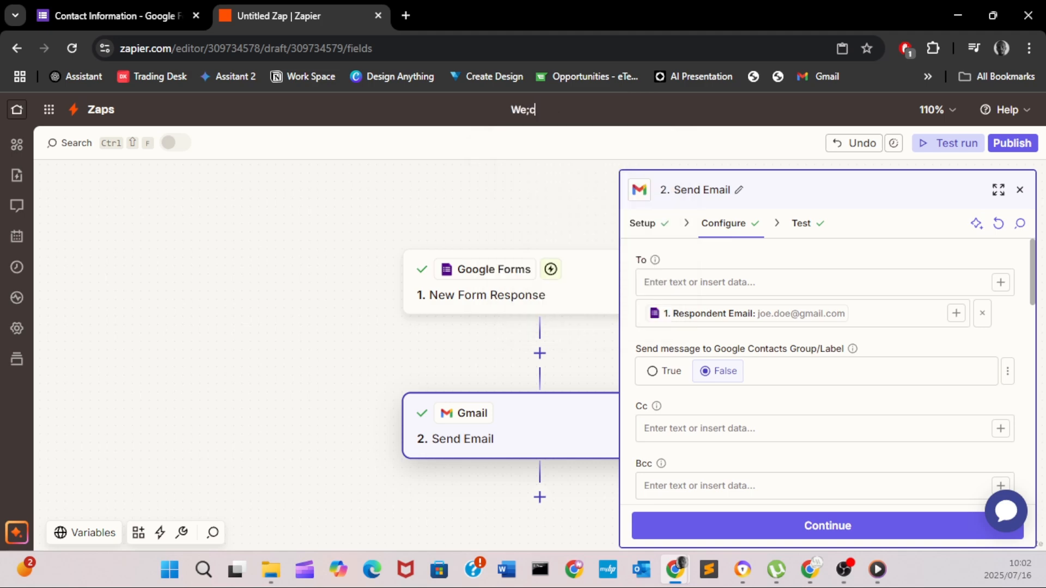
pyautogui.write('come Email')
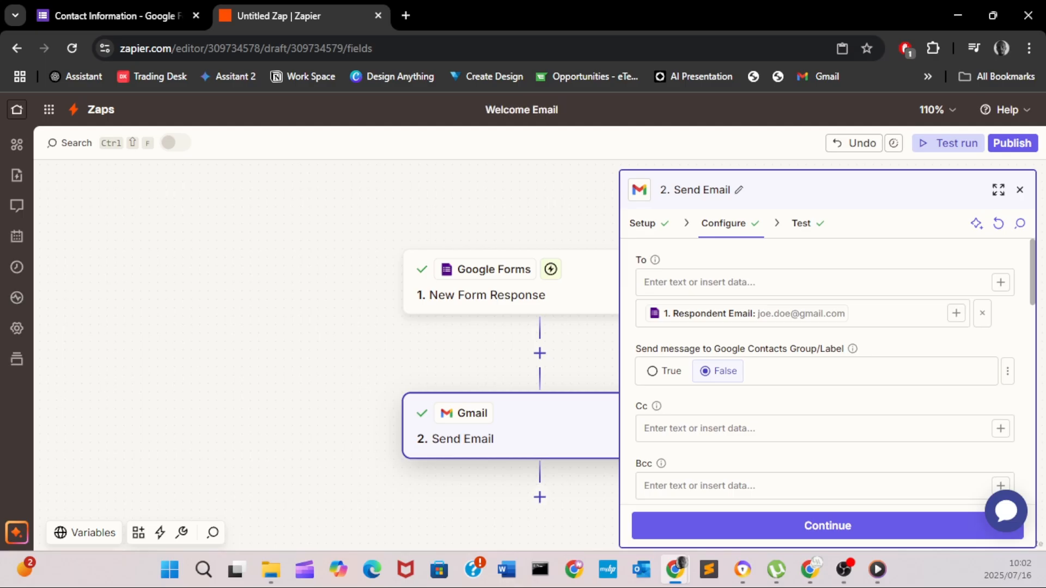
pyautogui.press('Return')
# - Publish the zap and return to the Contact Information form tab
pyautogui.scroll(-3, 827, 370)
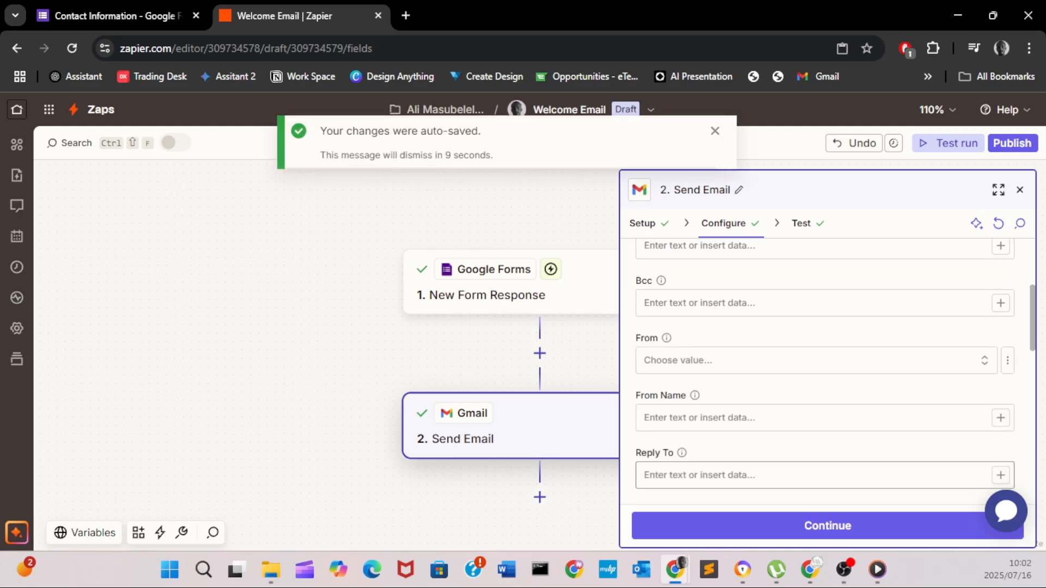
pyautogui.click(1012, 143)
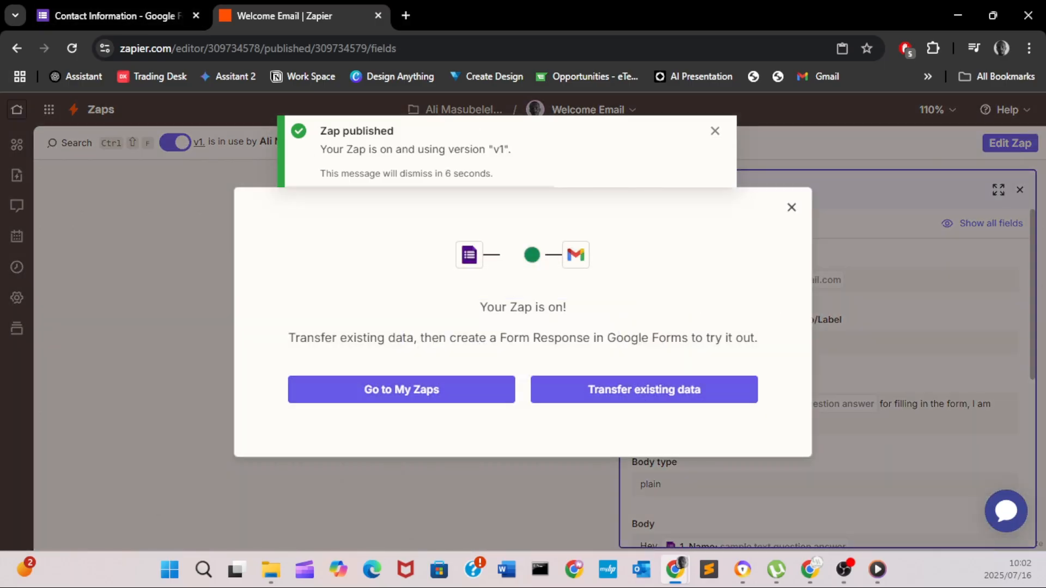
pyautogui.click(117, 16)
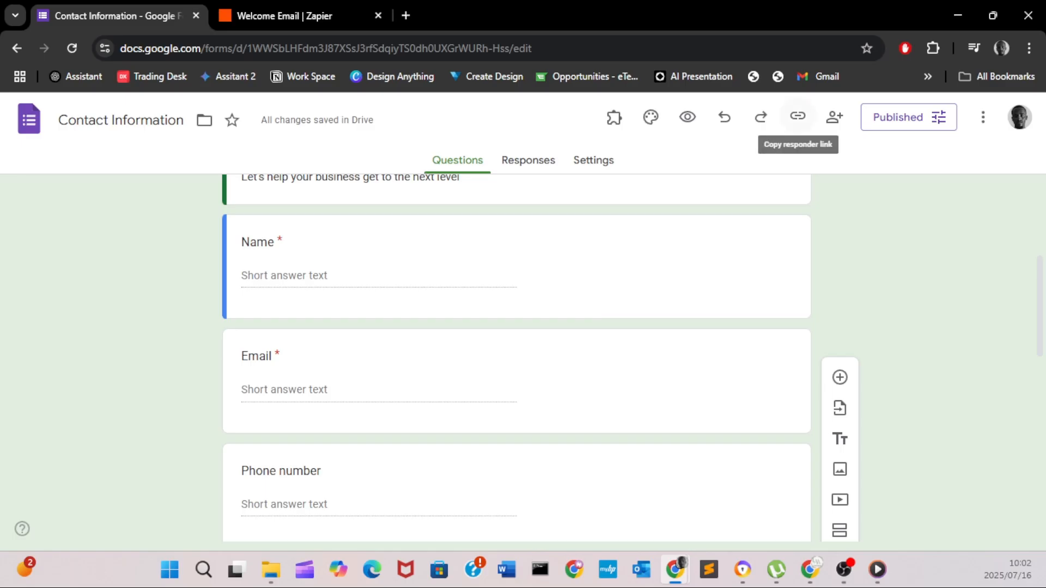
# - Copy the form's shortened responder link to the clipboard
pyautogui.click(797, 116)
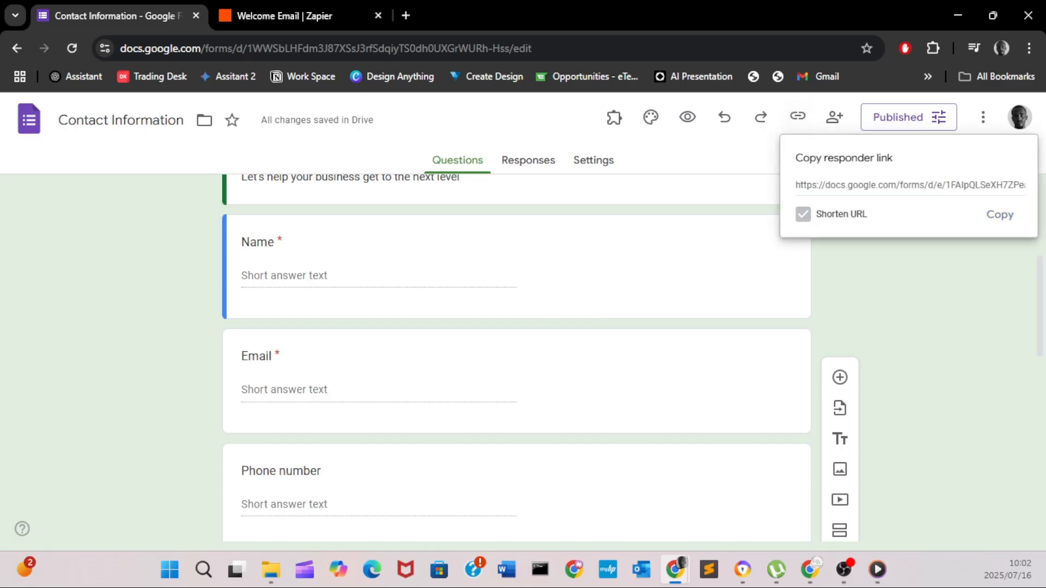
pyautogui.click(803, 214)
pyautogui.click(1000, 214)
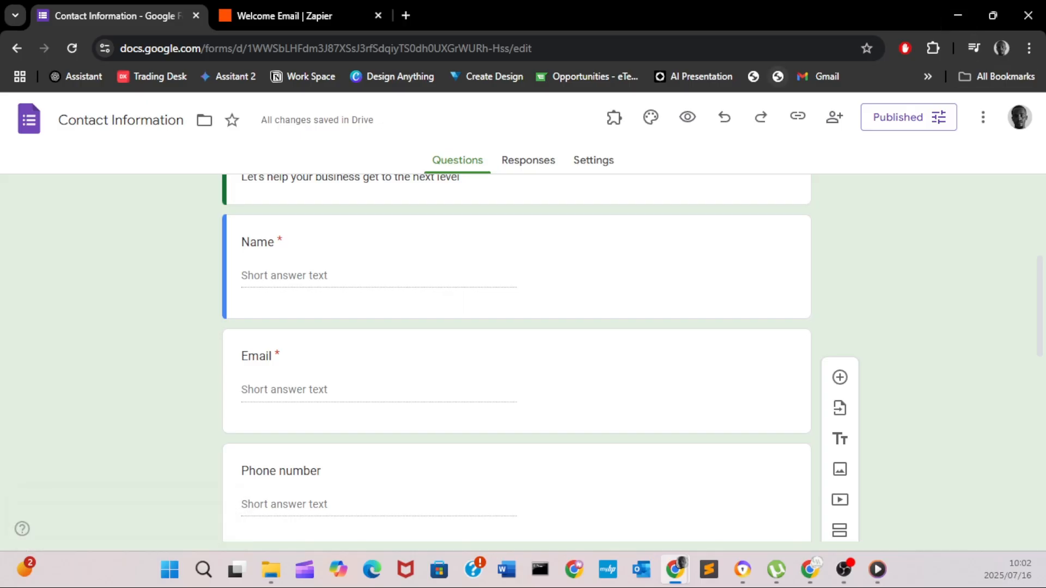
# - Open a new Chrome window with an empty New Tab
pyautogui.click(843, 570)
pyautogui.click(844, 570)
pyautogui.click(271, 570)
pyautogui.hotkey('alt', 'Tab')
pyautogui.hotkey('alt', 'Tab')
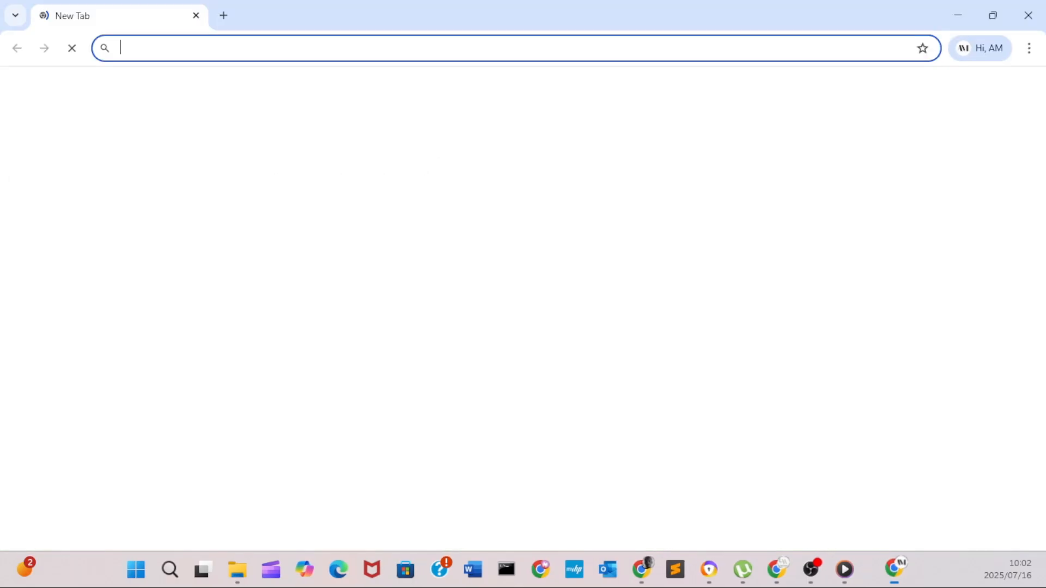
# - Open the pasted form link as a respondent and enter the respondent's name
pyautogui.hotkey('ctrl', 'v')
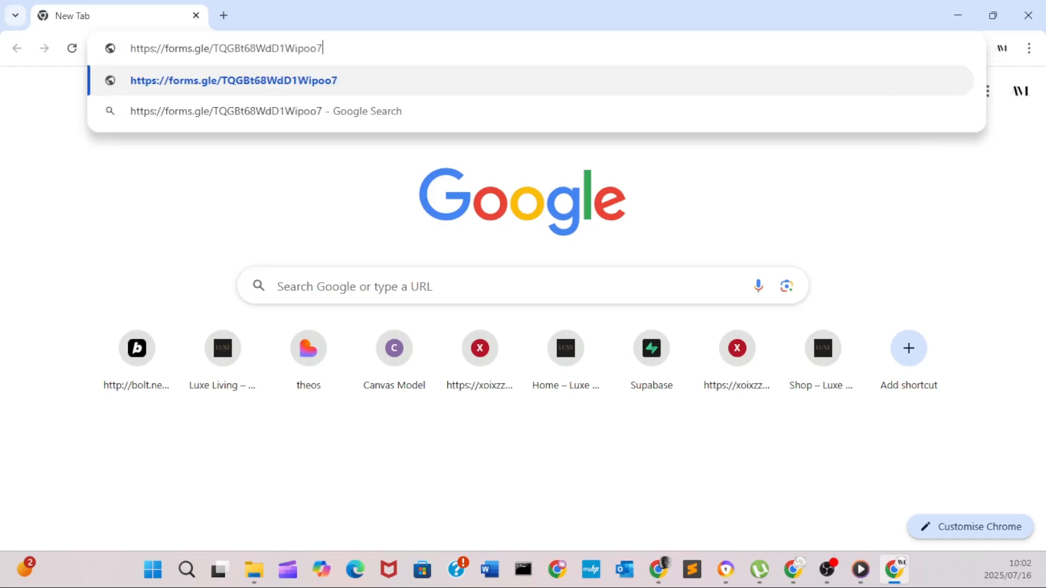
pyautogui.press('Return')
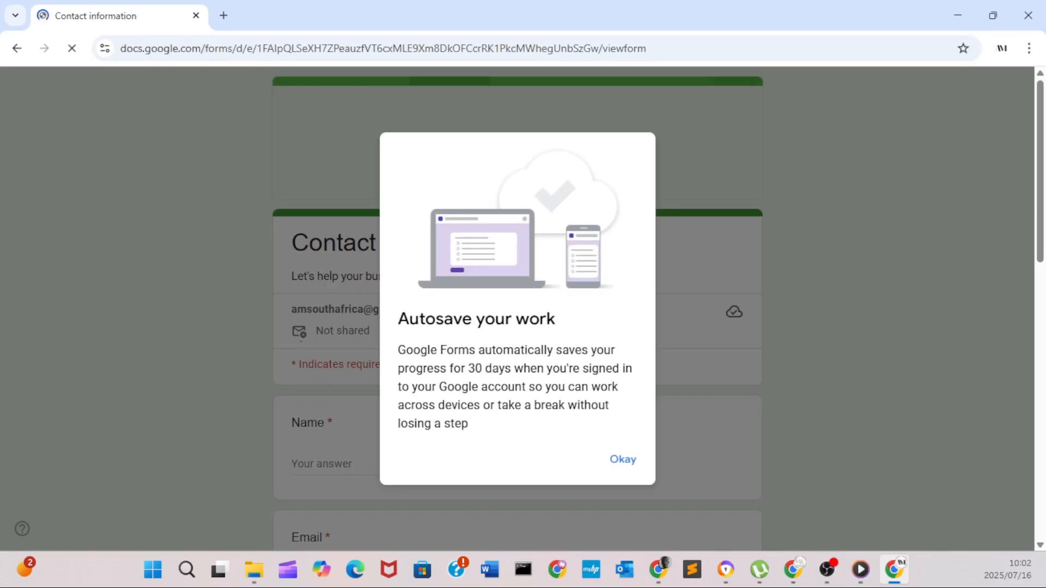
pyautogui.press('Return')
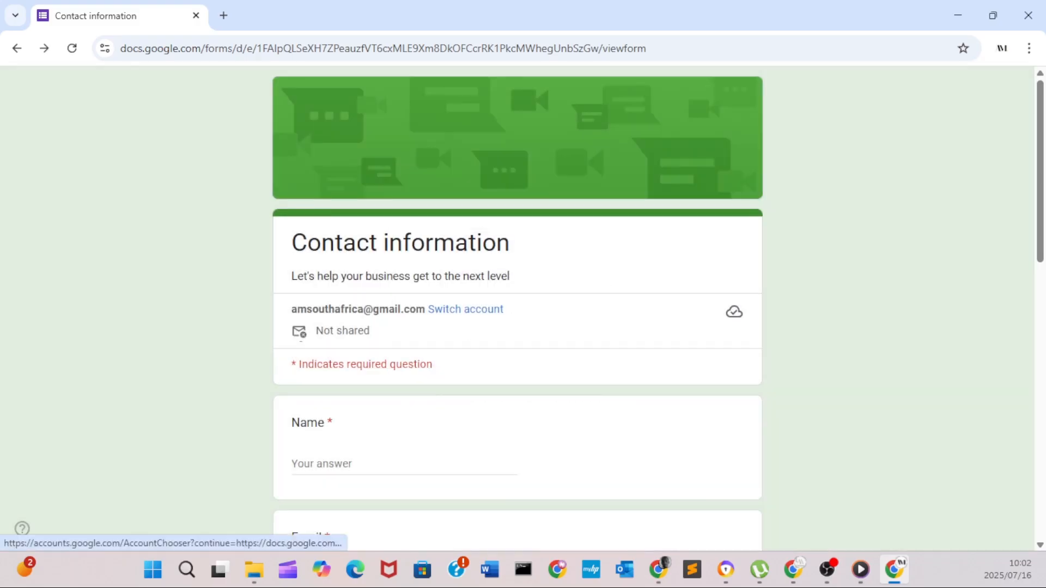
pyautogui.click(338, 464)
pyautogui.write('ALC')
pyautogui.press('BackSpace')
# - Fill in the respondent's e-mail address and phone number
pyautogui.press('BackSpace')
pyautogui.press('BackSpace')
pyautogui.write('li')
pyautogui.scroll(-1, 346, 479)
pyautogui.click(347, 485)
pyautogui.press('BackSpace')
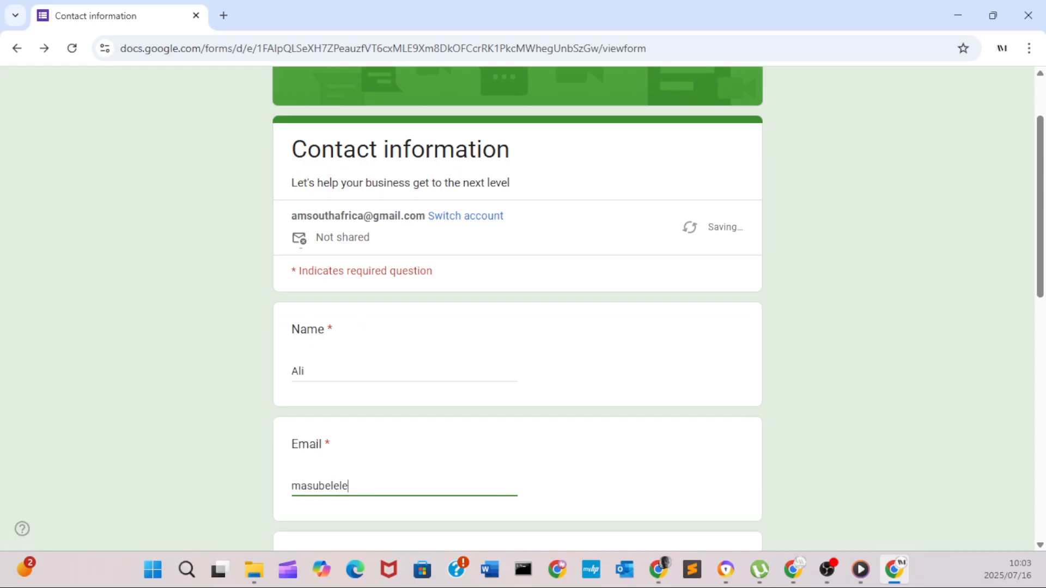
pyautogui.press('BackSpace')
pyautogui.press('BackSpace')
pyautogui.press('BackSpace')
pyautogui.press('BackSpace')
pyautogui.press('BackSpace')
pyautogui.press('BackSpace')
pyautogui.press('BackSpace')
pyautogui.press('BackSpace')
pyautogui.press('BackSpace')
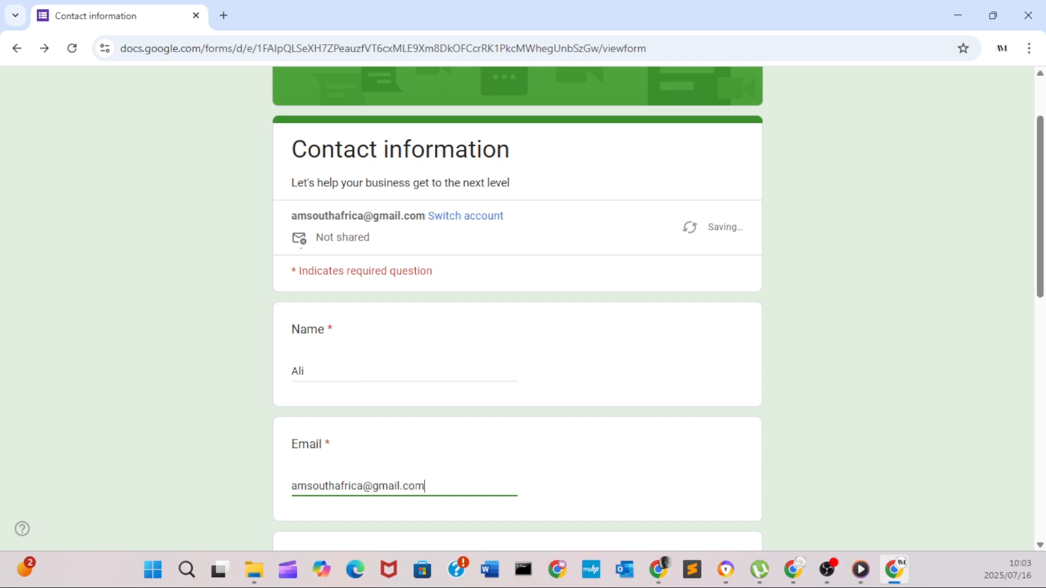
pyautogui.scroll(-3, 518, 305)
pyautogui.press('Tab')
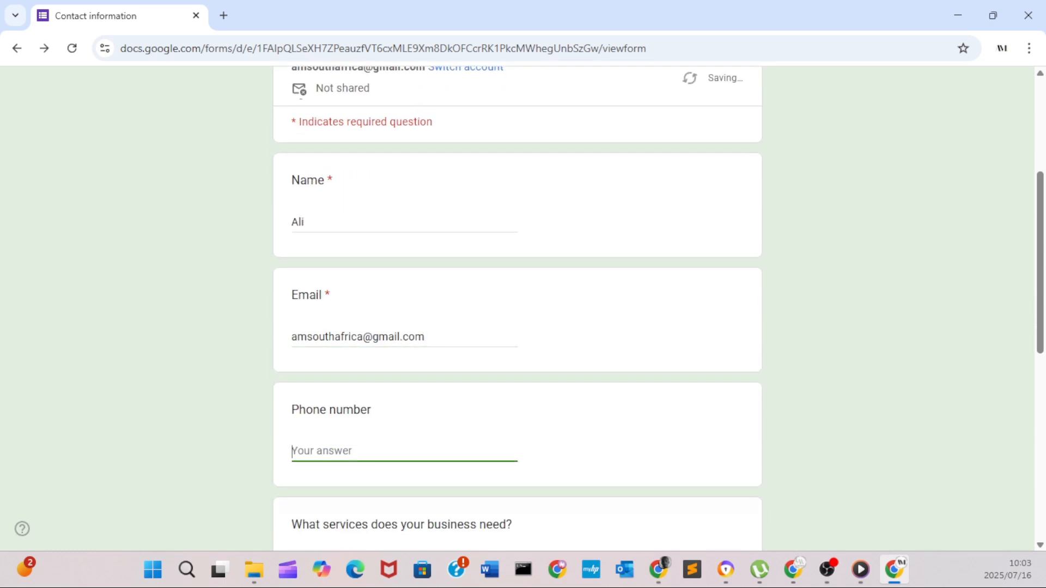
pyautogui.scroll(-2, 517, 305)
pyautogui.press('BackSpace')
pyautogui.write('0')
# - Tick Business Intelligence, comment 'Looking forward to working with you', and submit the response
pyautogui.scroll(-3, 518, 305)
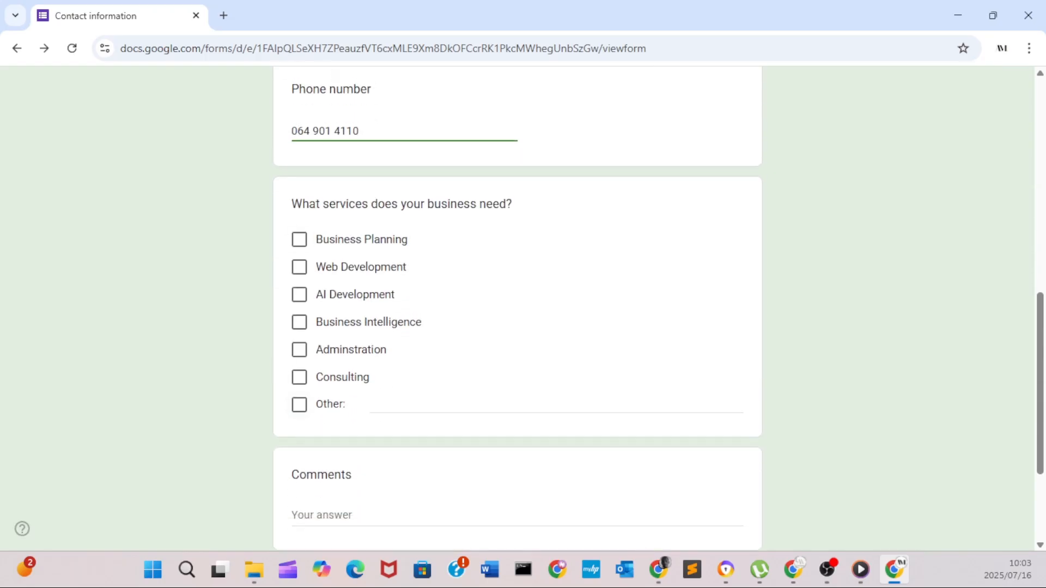
pyautogui.click(300, 322)
pyautogui.click(358, 515)
pyautogui.write('Looking forwaed')
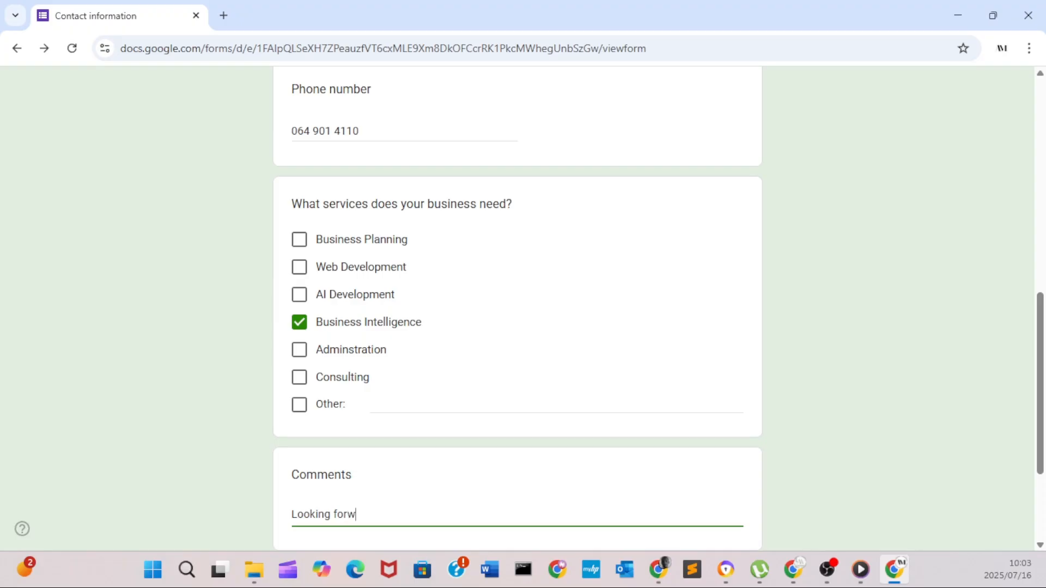
pyautogui.press('BackSpace')
pyautogui.press('BackSpace')
pyautogui.write('rd to wirk')
pyautogui.press('BackSpace')
pyautogui.press('BackSpace')
pyautogui.press('BackSpace')
pyautogui.write('or')
pyautogui.write('king wirth')
pyautogui.press('BackSpace')
pyautogui.press('BackSpace')
pyautogui.press('BackSpace')
pyautogui.write('th you')
pyautogui.press('Return')
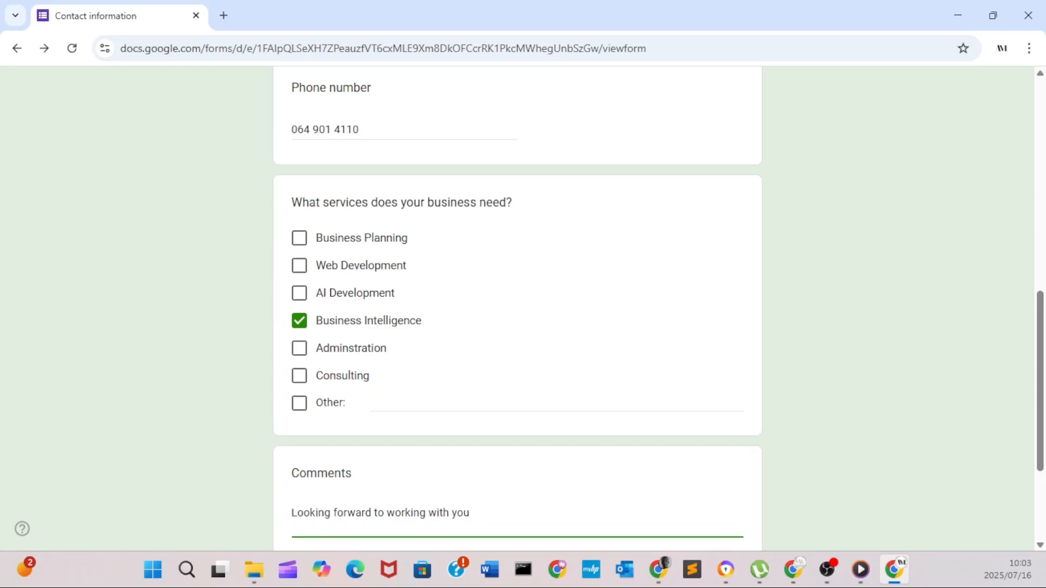
pyautogui.press('Tab')
pyautogui.press('Return')
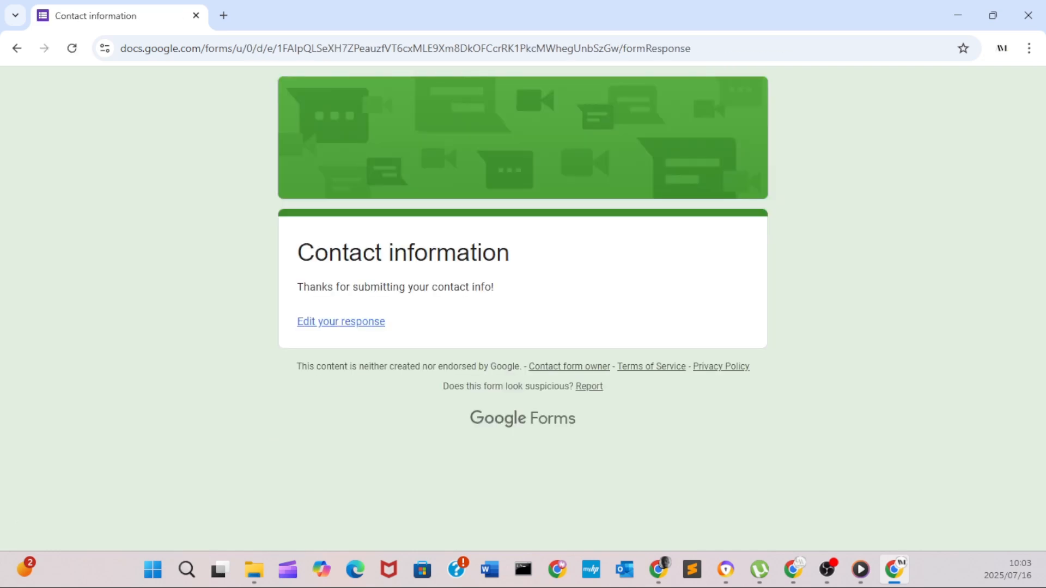
# - Open the Gmail inbox in a new tab, then bring the form editor back into view
pyautogui.click(223, 15)
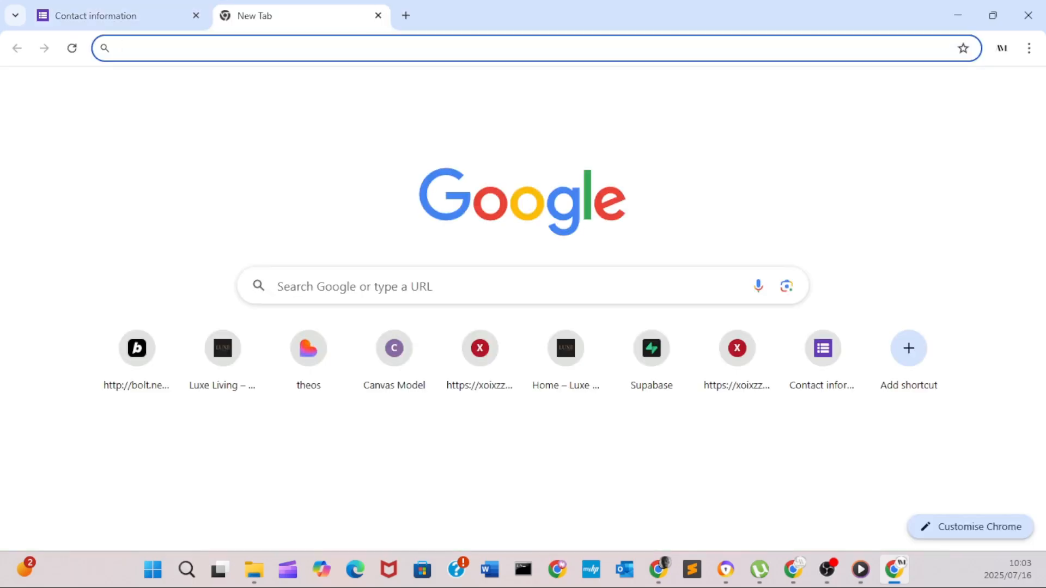
pyautogui.write('gmai')
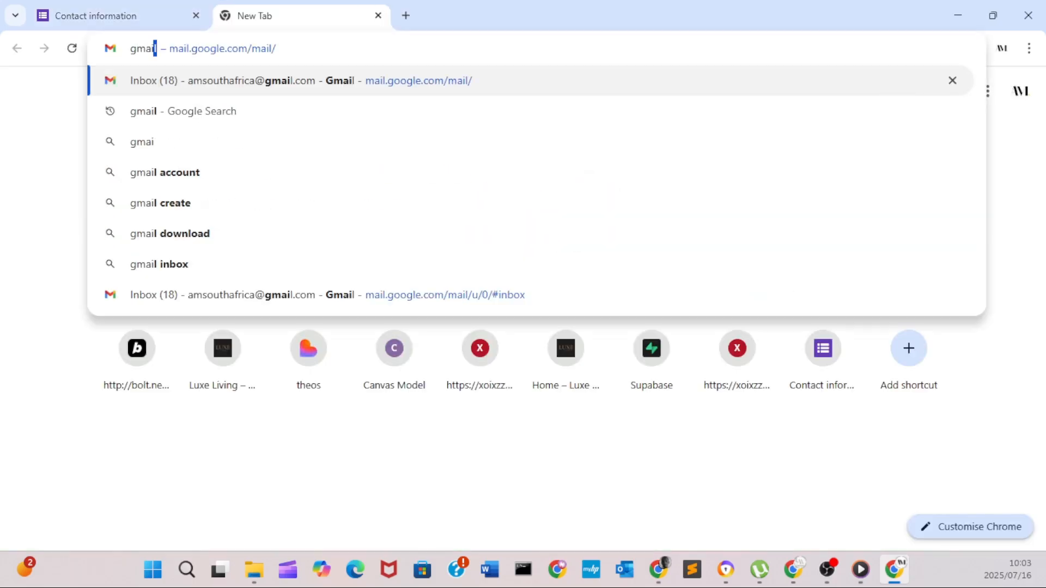
pyautogui.write('l')
pyautogui.press('Return')
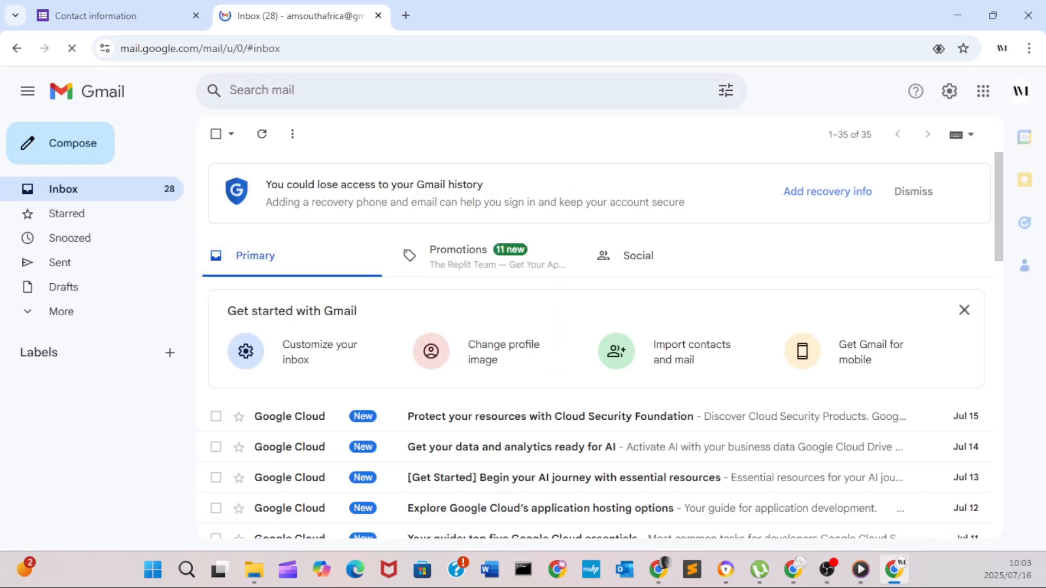
pyautogui.scroll(-3, 545, 406)
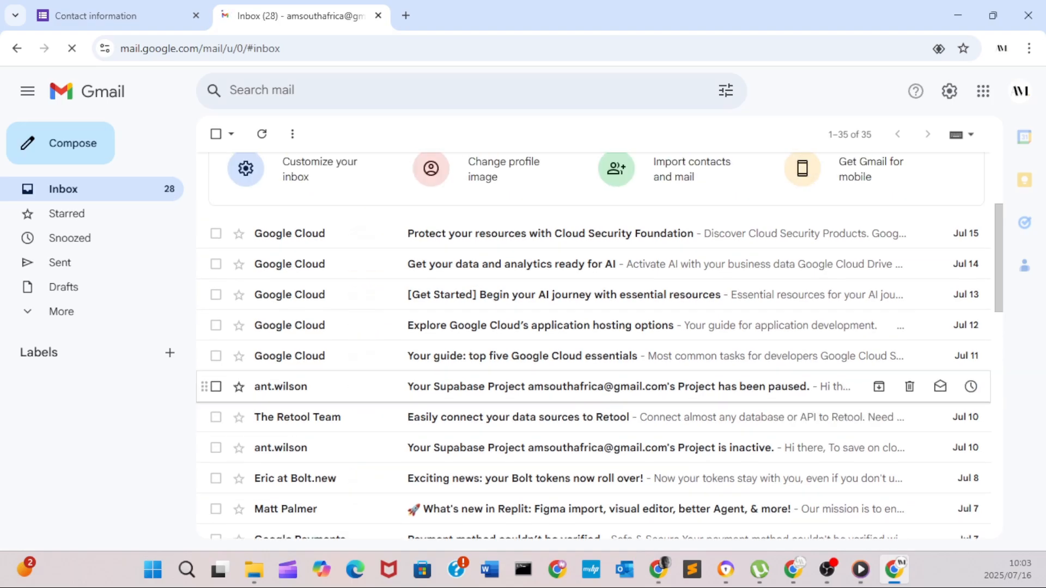
pyautogui.scroll(3, 545, 395)
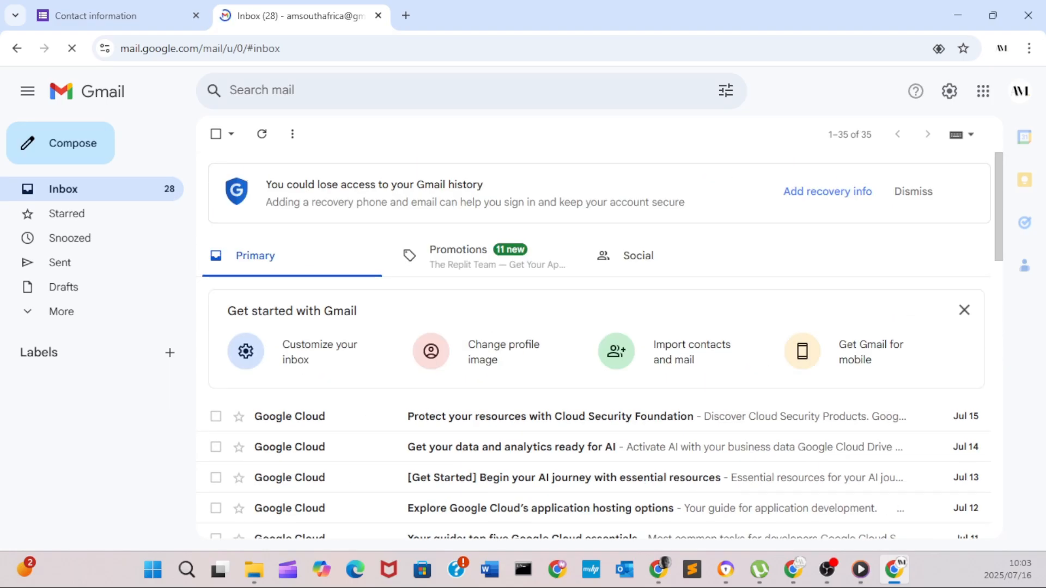
pyautogui.moveTo(545, 15); pyautogui.dragTo(136, 572)
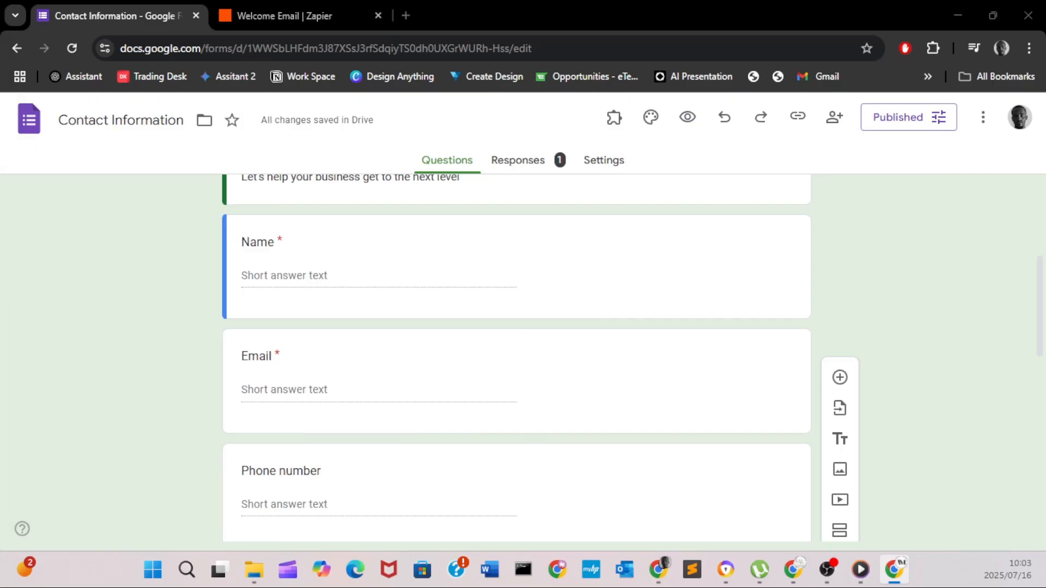
# - Review the single submitted response in the Forms summary, then return to the Welcome Email Zapier tab
pyautogui.click(518, 160)
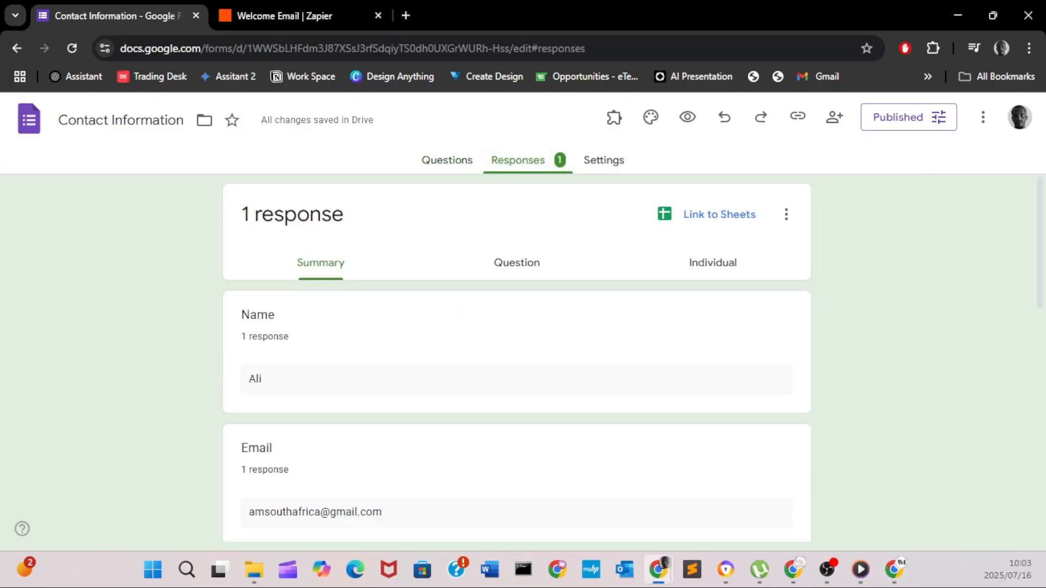
pyautogui.scroll(-3, 517, 360)
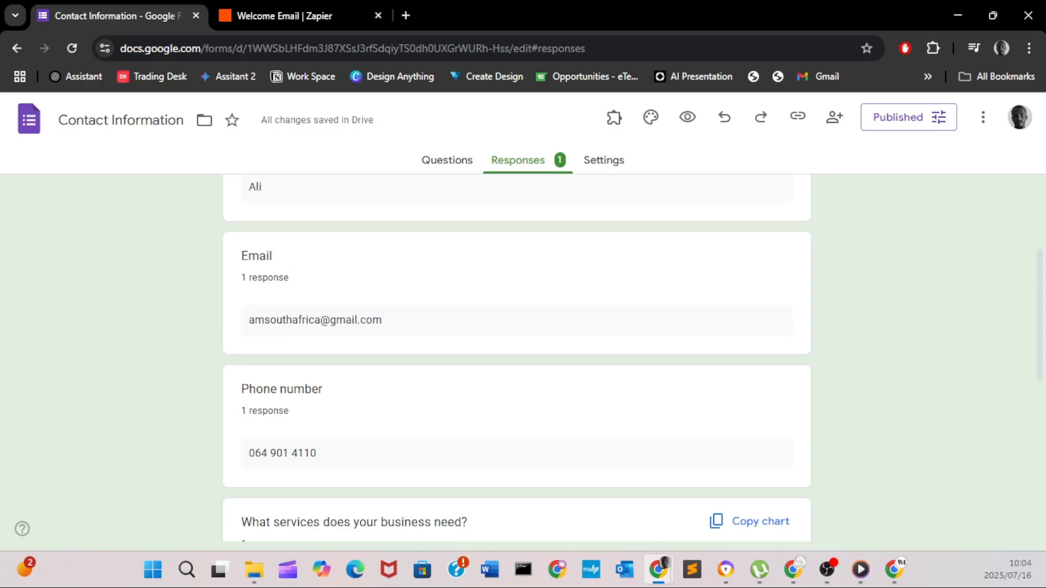
pyautogui.scroll(-5, 516, 359)
pyautogui.scroll(-2, 517, 359)
pyautogui.scroll(10, 517, 360)
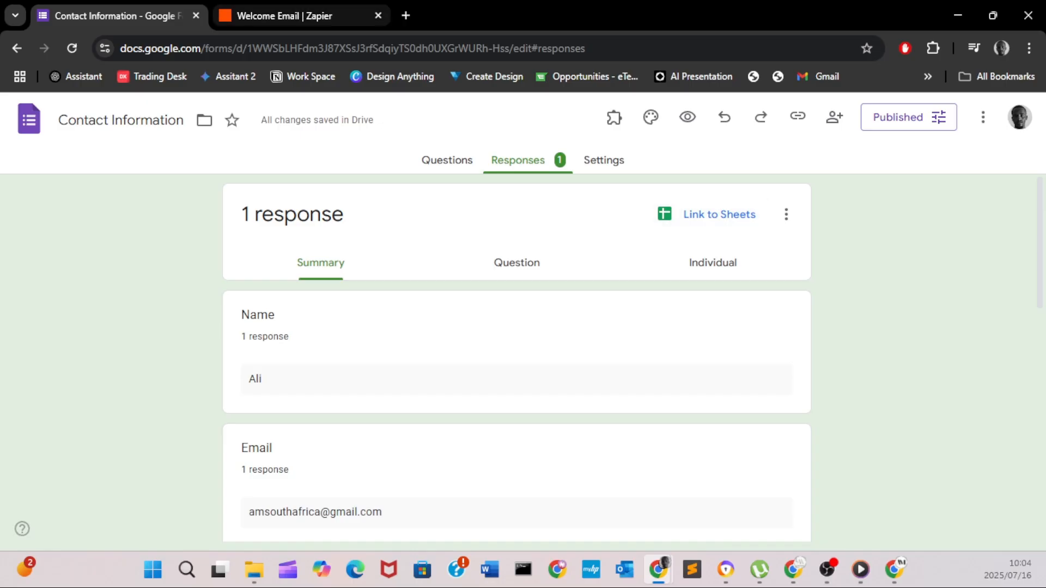
pyautogui.click(283, 15)
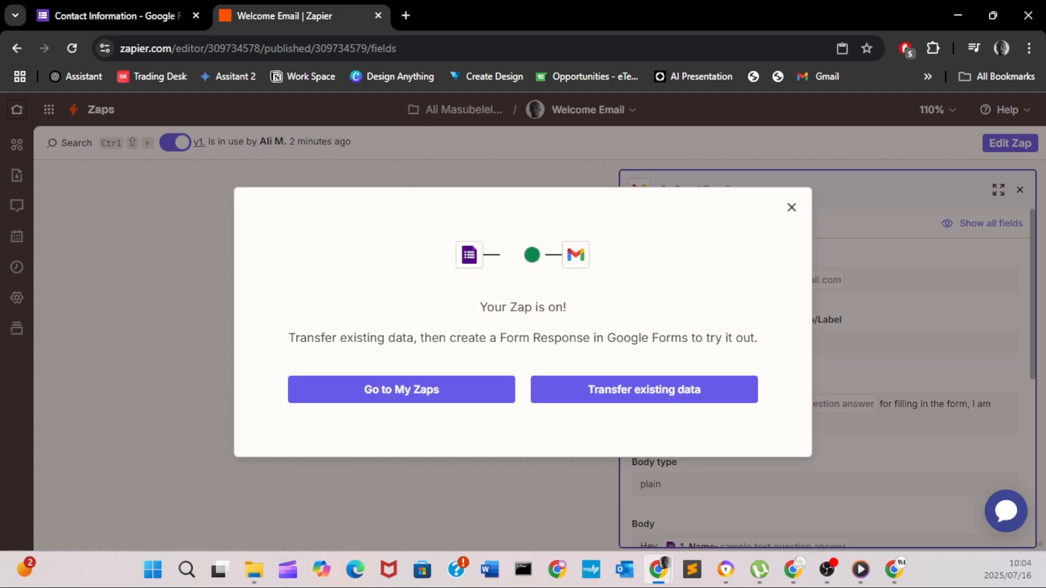
# - Switch windows with Alt+Tab to reach the Welcome Email zap draft and its trigger test records
pyautogui.hotkey('alt', 'Tab')
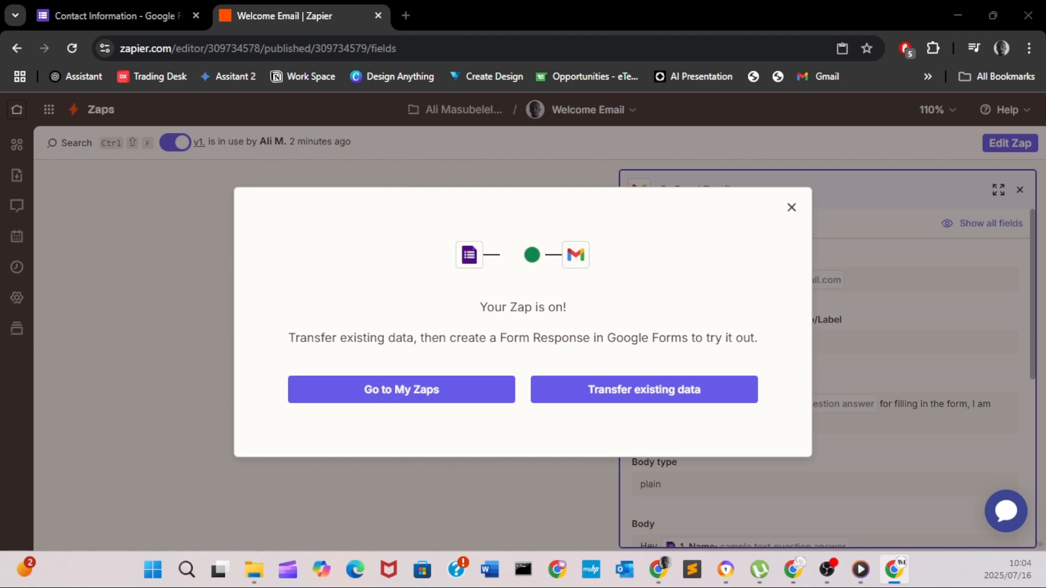
pyautogui.hotkey('alt', 'Tab')
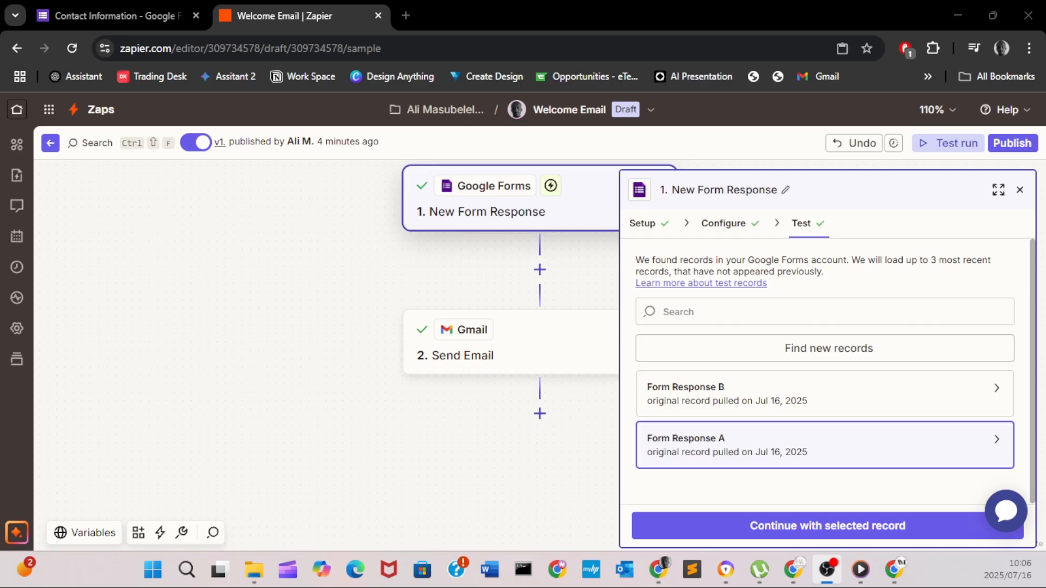
# - Use Form Response B as the test record and remove the Respondent Email recipient from Send Email's To field
pyautogui.click(825, 394)
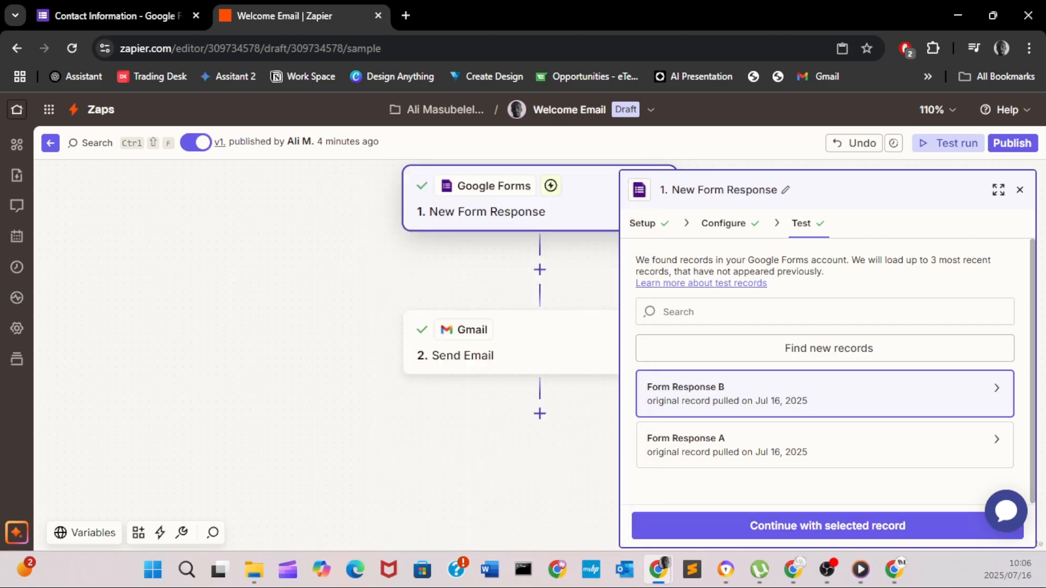
pyautogui.click(515, 346)
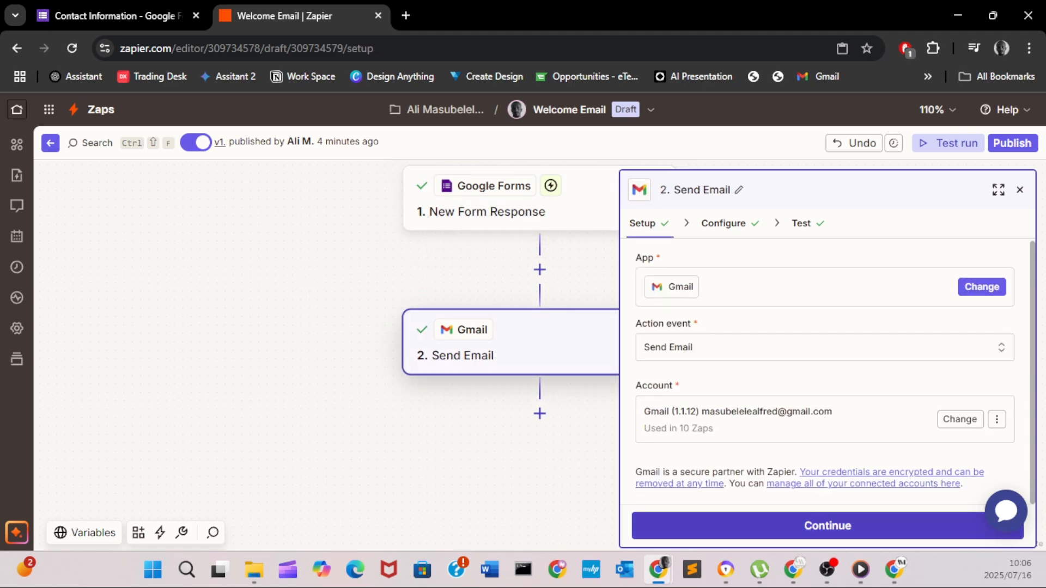
pyautogui.click(827, 526)
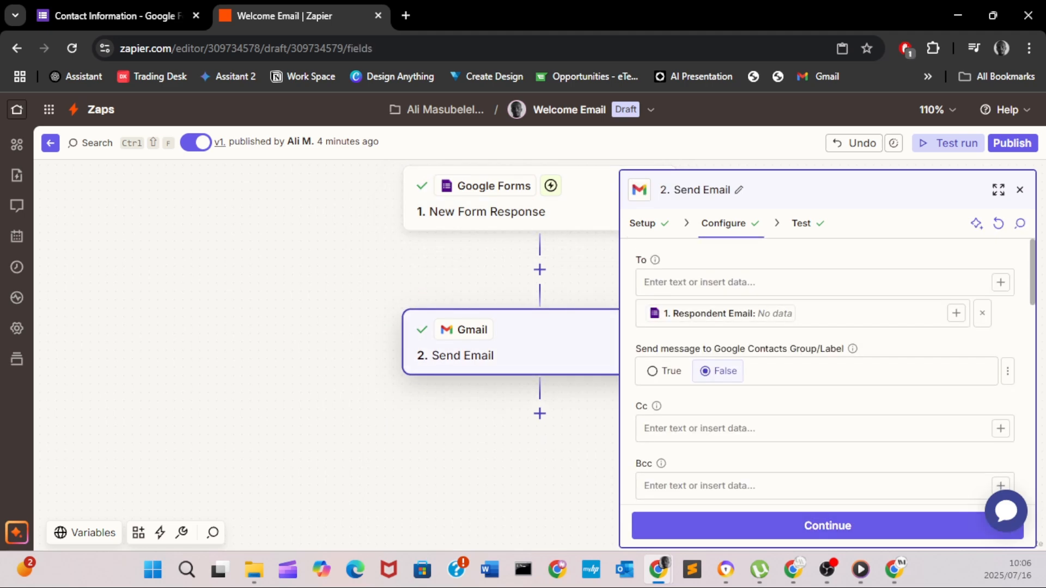
pyautogui.click(709, 313)
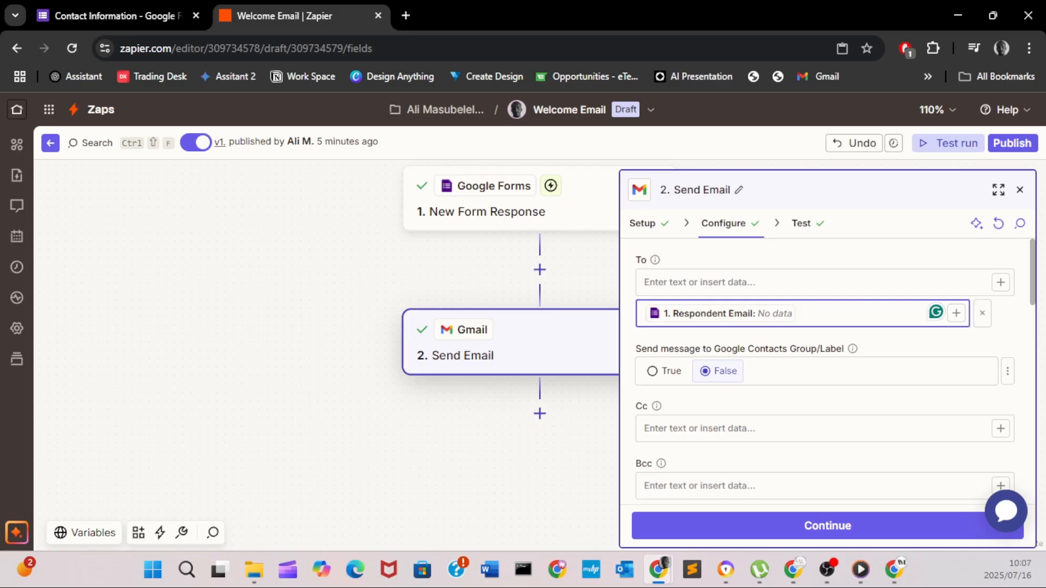
pyautogui.click(982, 313)
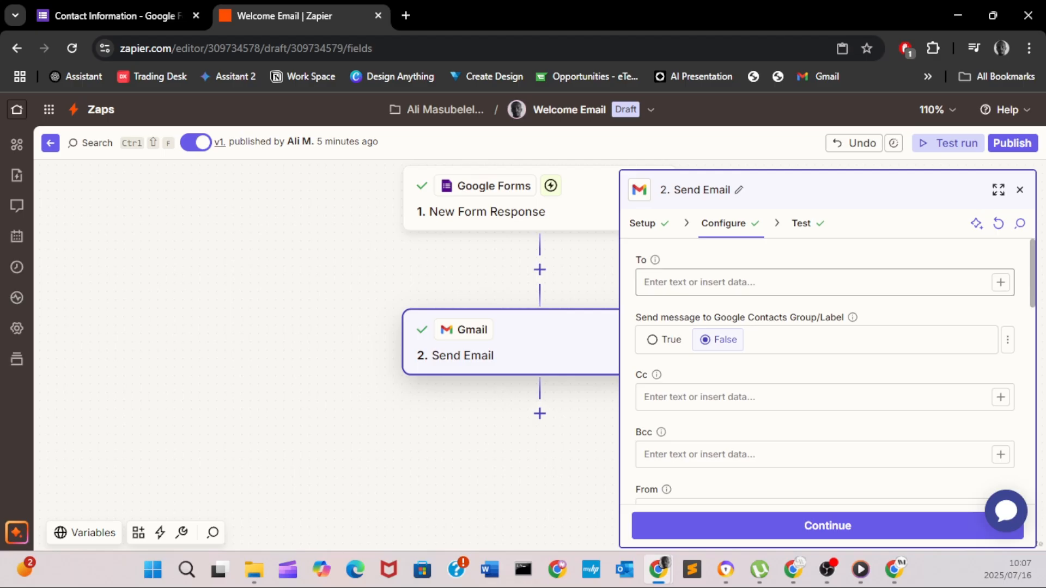
# - Map the form's 1. Email answer from New Form Response into the To field
pyautogui.click(817, 282)
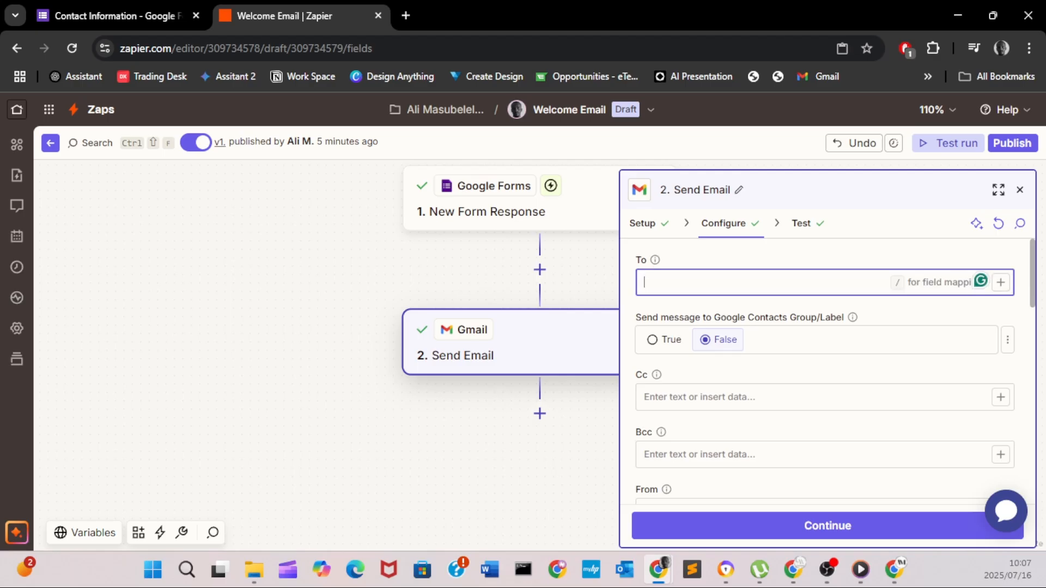
pyautogui.click(1001, 282)
pyautogui.scroll(-1, 480, 453)
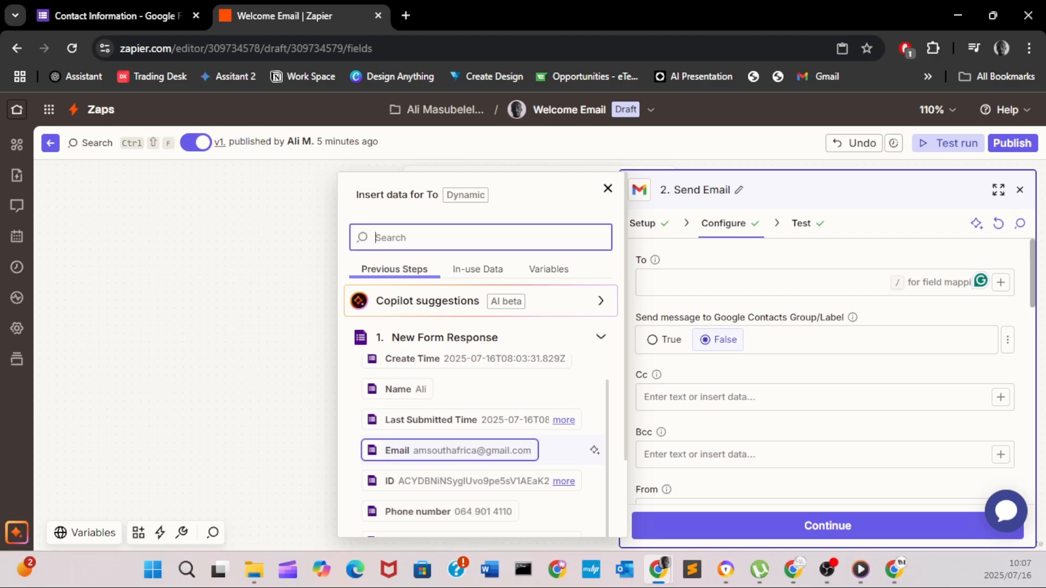
pyautogui.scroll(1, 479, 441)
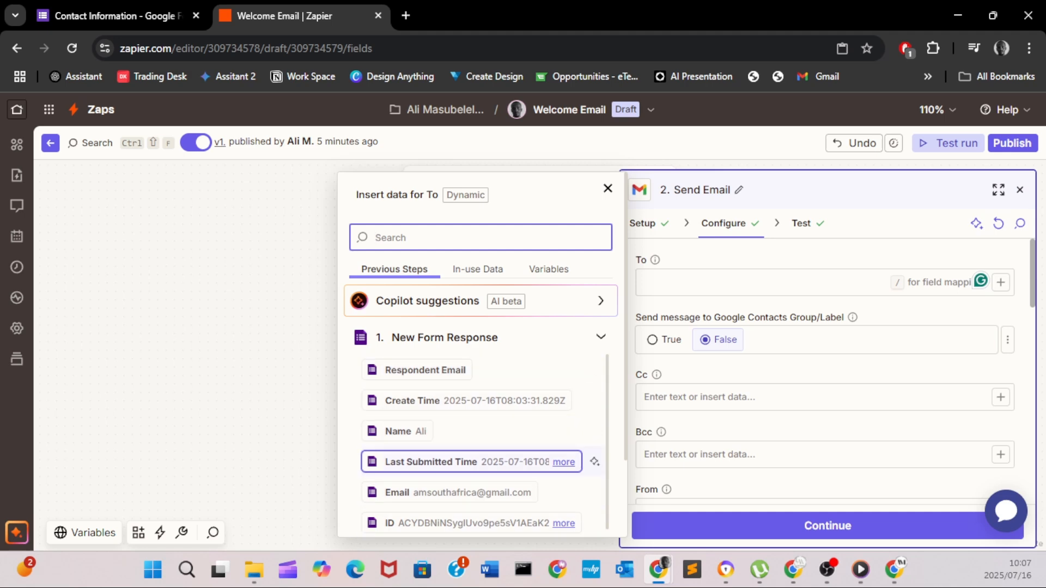
pyautogui.scroll(-2, 480, 446)
pyautogui.click(457, 412)
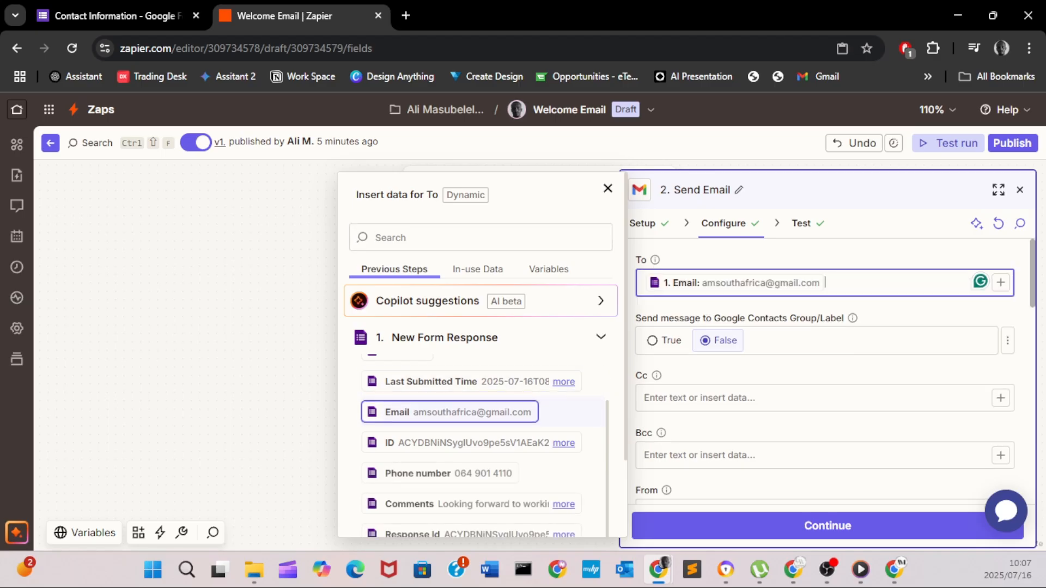
pyautogui.click(608, 188)
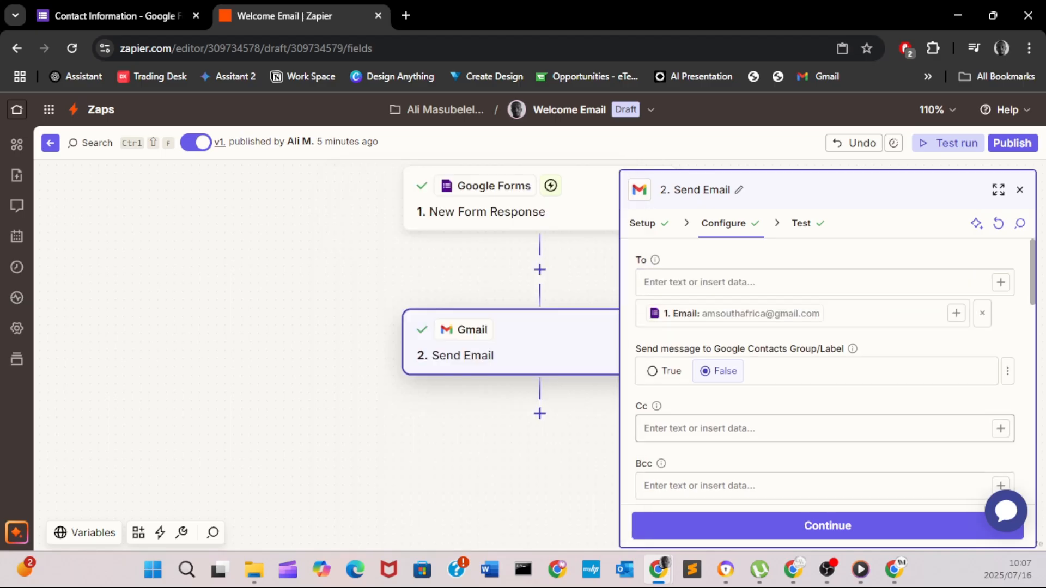
pyautogui.scroll(-4, 825, 425)
pyautogui.scroll(-6, 825, 371)
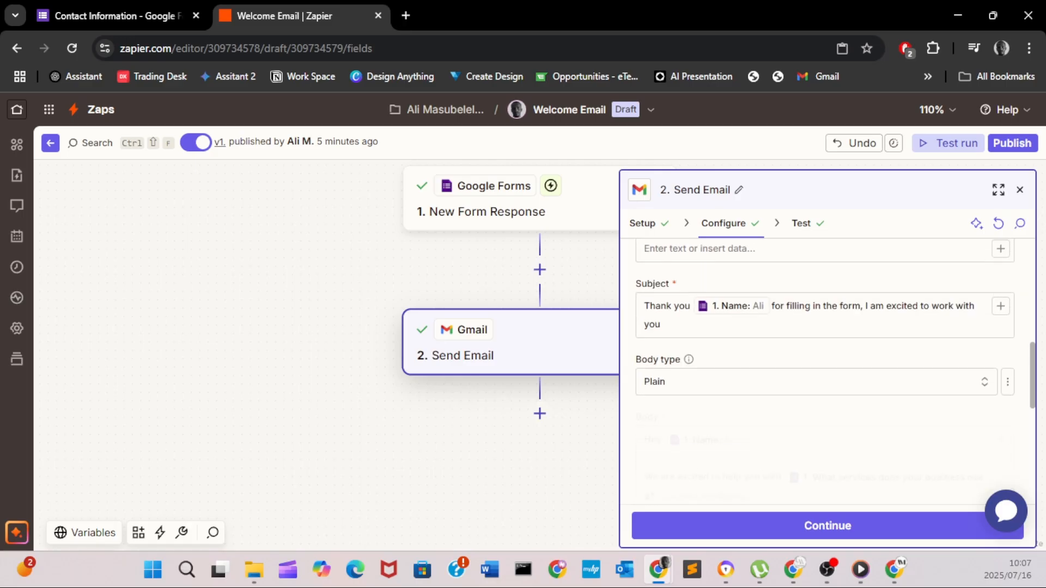
pyautogui.scroll(3, 825, 371)
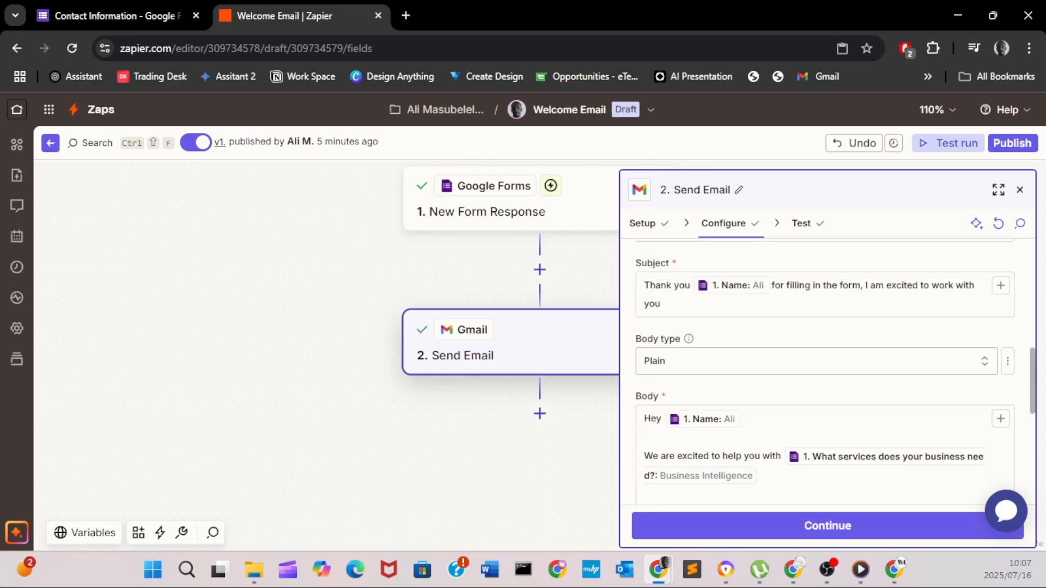
pyautogui.scroll(4, 825, 370)
pyautogui.scroll(2, 824, 371)
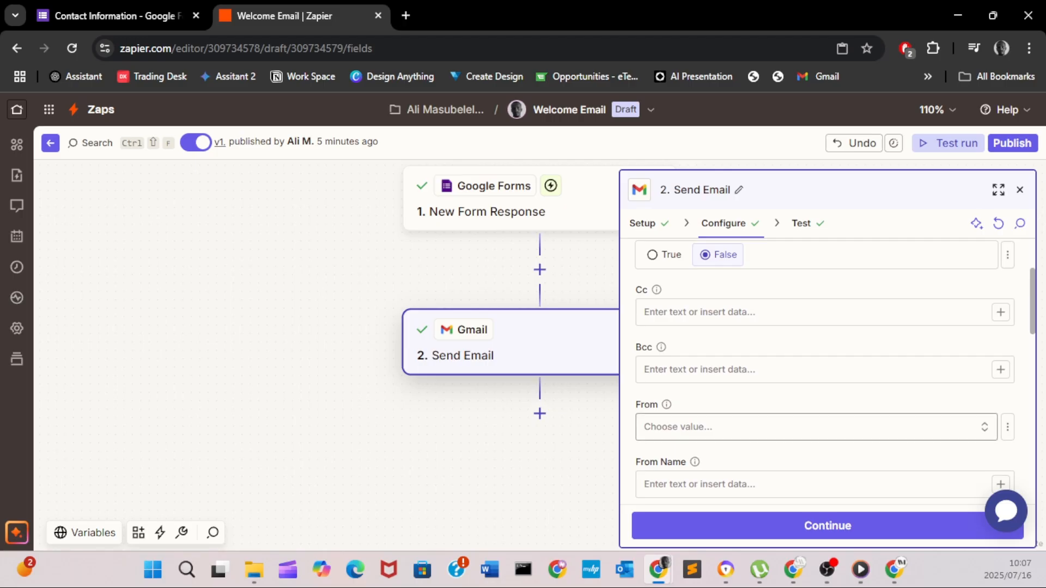
# - Choose the connected Gmail account as sender and continue to the Test stage
pyautogui.click(814, 427)
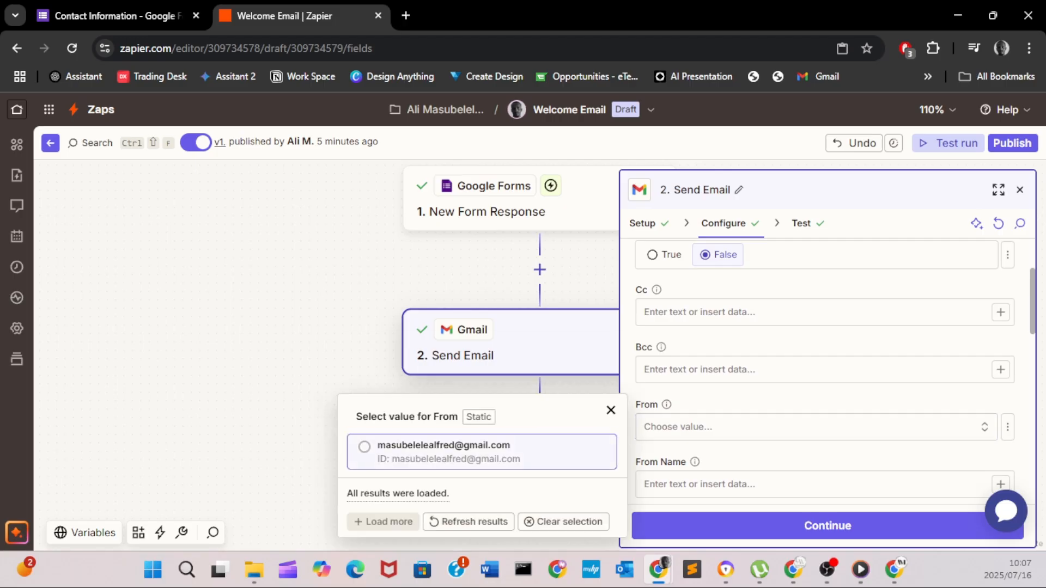
pyautogui.click(482, 451)
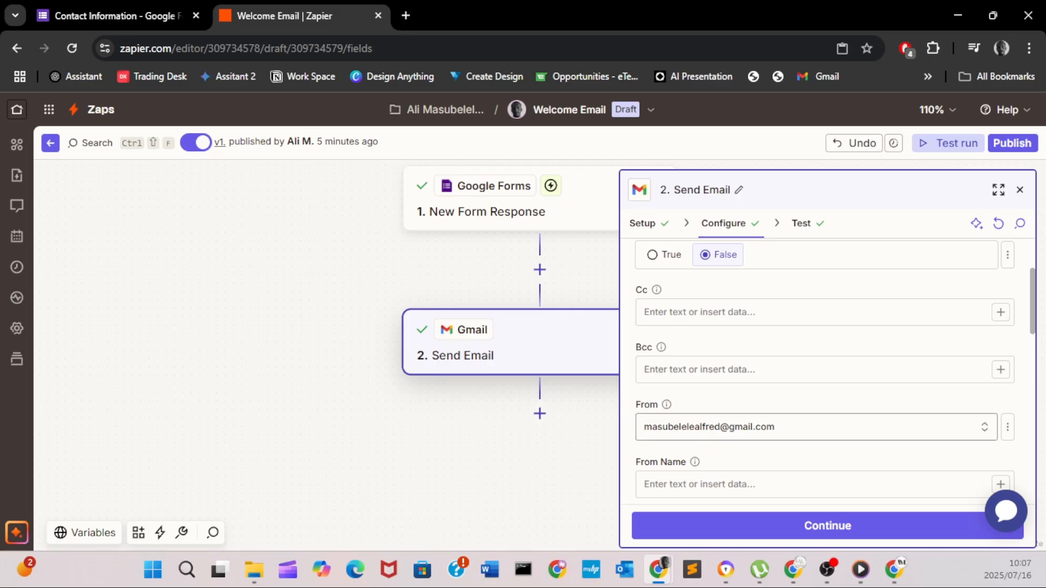
pyautogui.scroll(-2, 817, 420)
pyautogui.scroll(3, 827, 370)
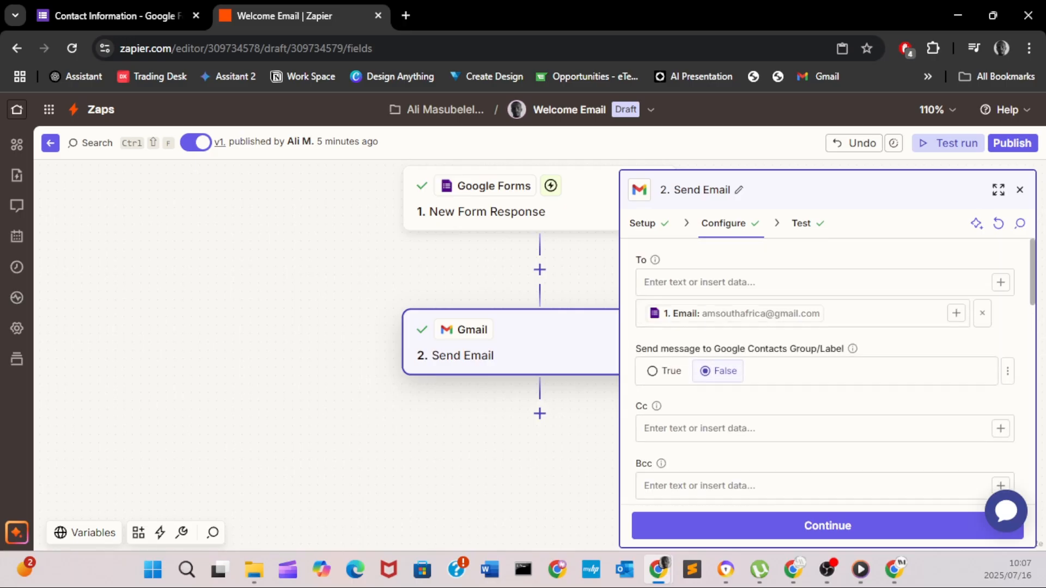
pyautogui.scroll(-7, 827, 370)
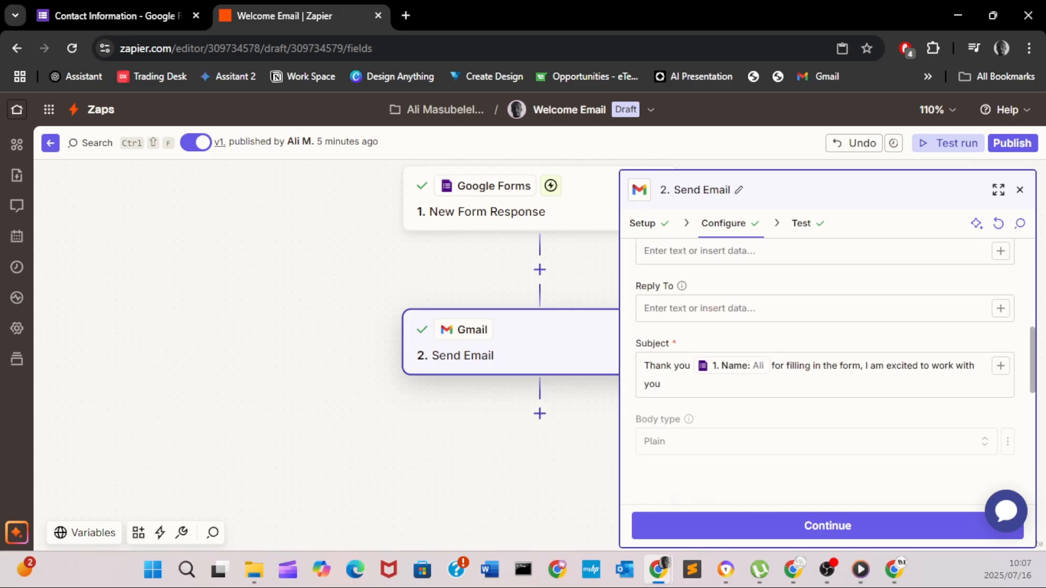
pyautogui.scroll(-3, 828, 371)
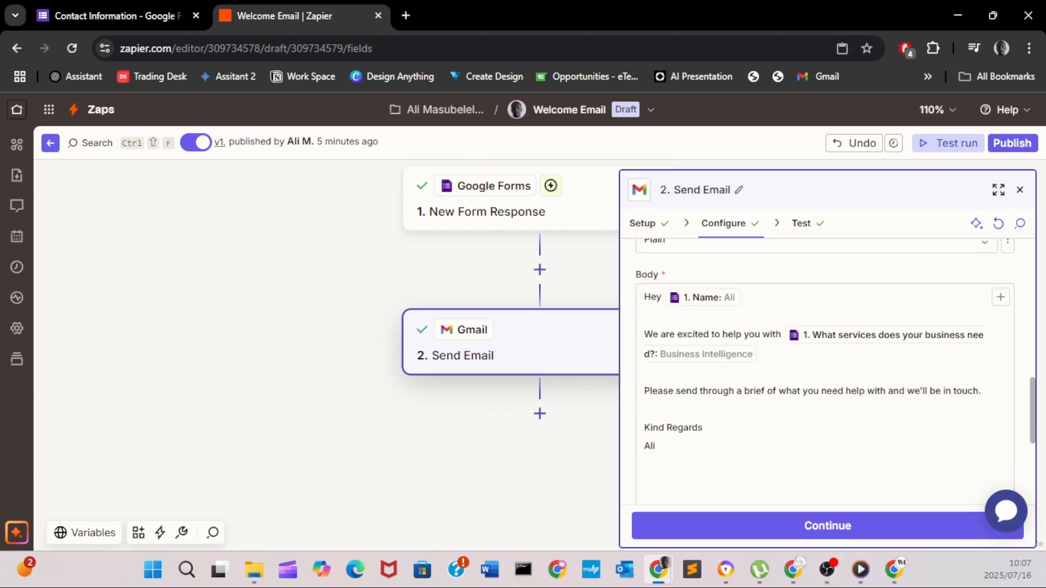
pyautogui.click(820, 526)
# - Retest the Send Email step, then publish the zap as version v2
pyautogui.click(930, 526)
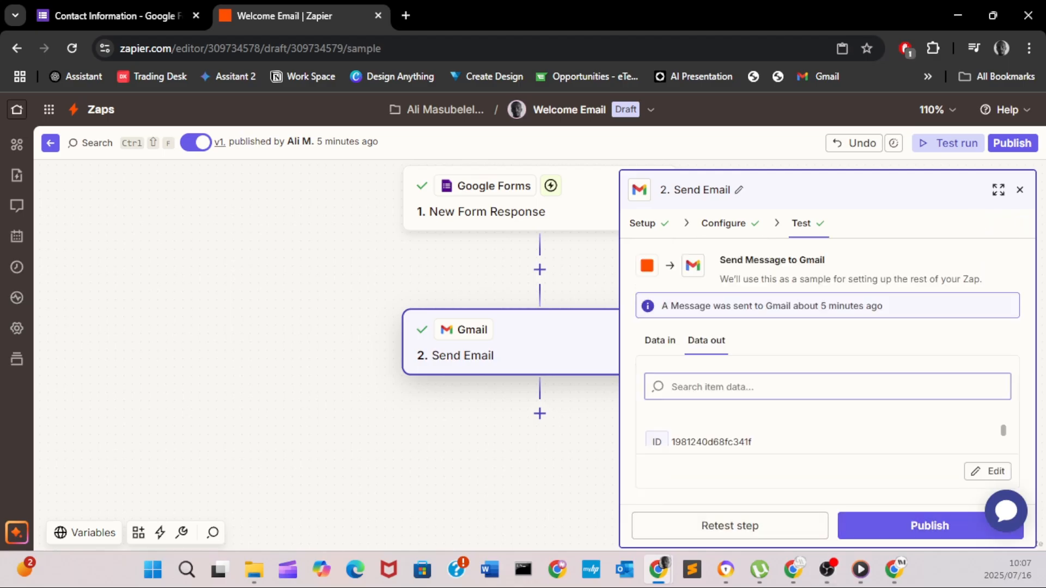
pyautogui.click(730, 526)
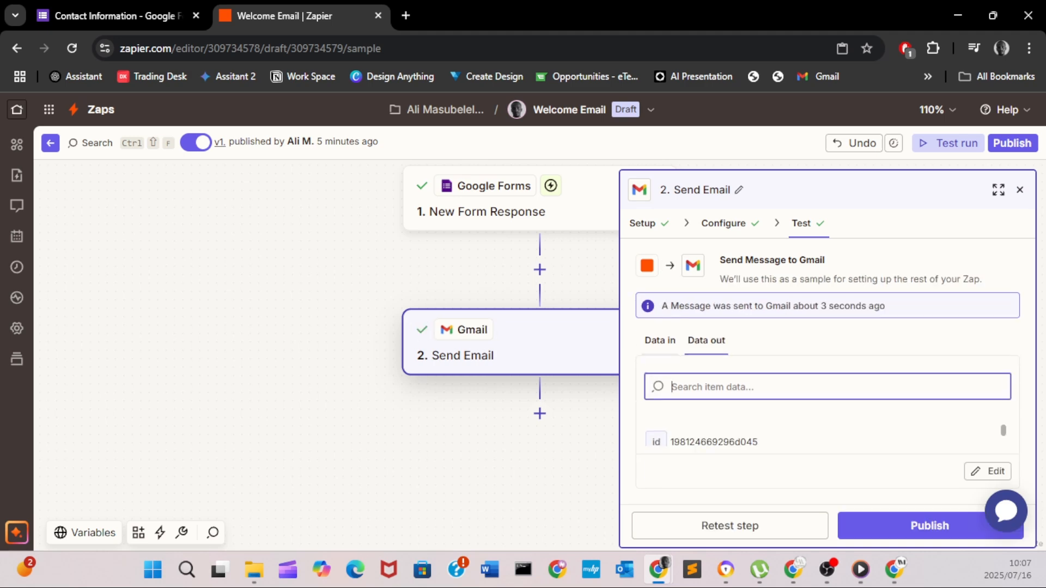
pyautogui.click(929, 526)
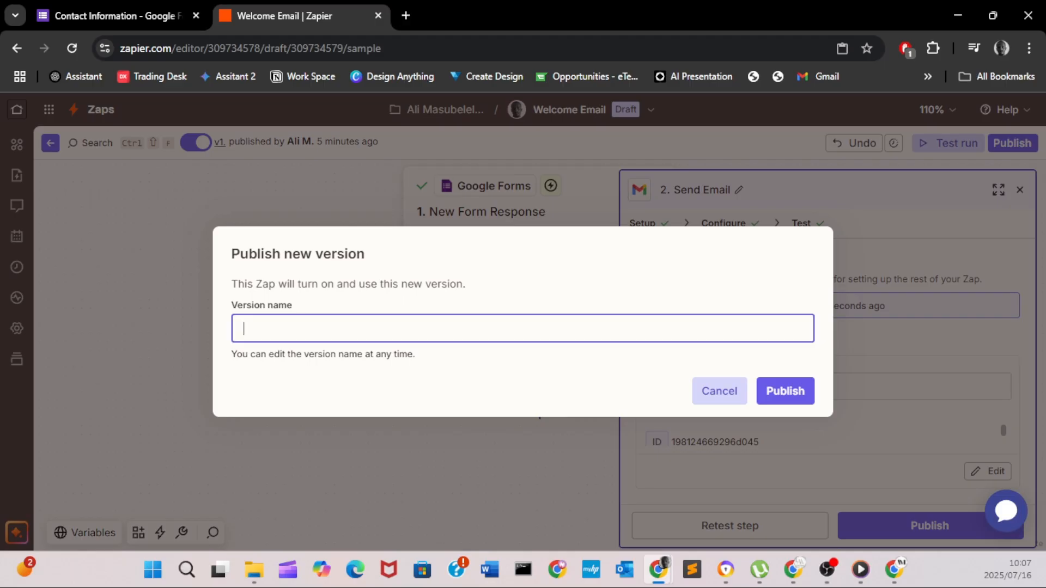
pyautogui.write('v2')
pyautogui.press('Return')
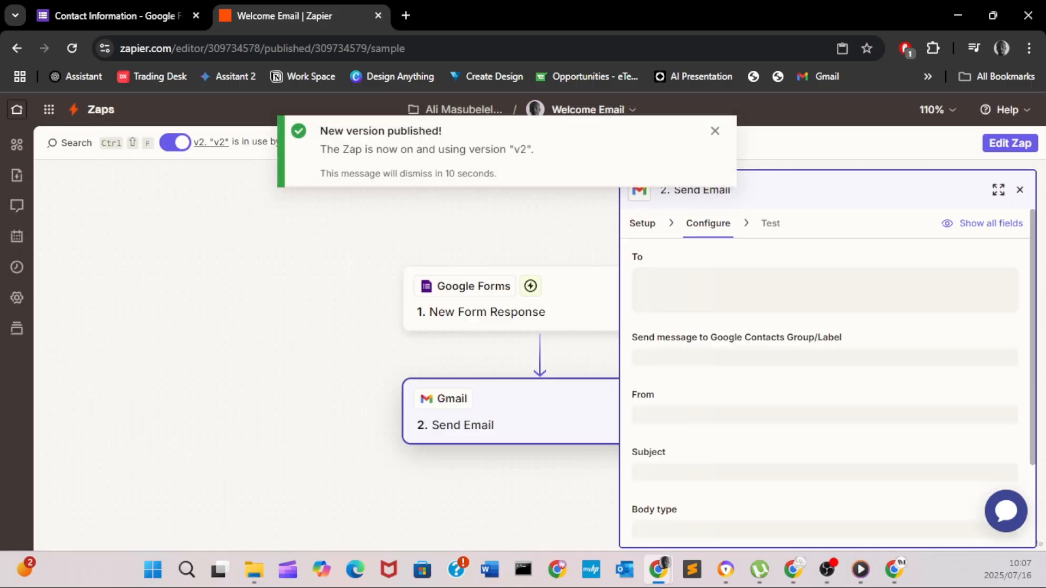
pyautogui.hotkey('alt', 'Tab')
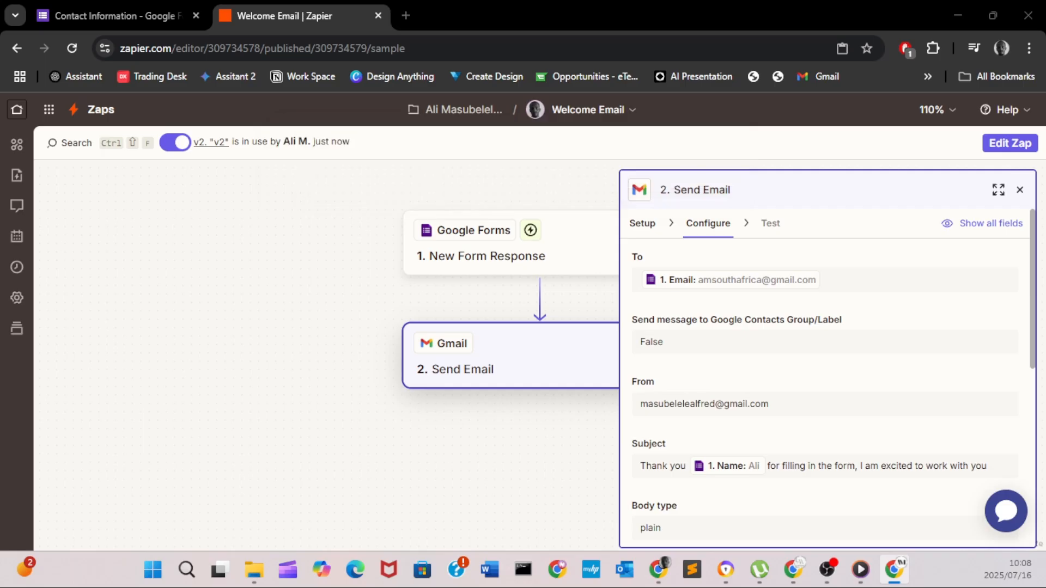
# - Restore the Gmail window showing the thank-you email and move it over the Zapier editor
pyautogui.moveTo(1, 163); pyautogui.dragTo(520, 1)
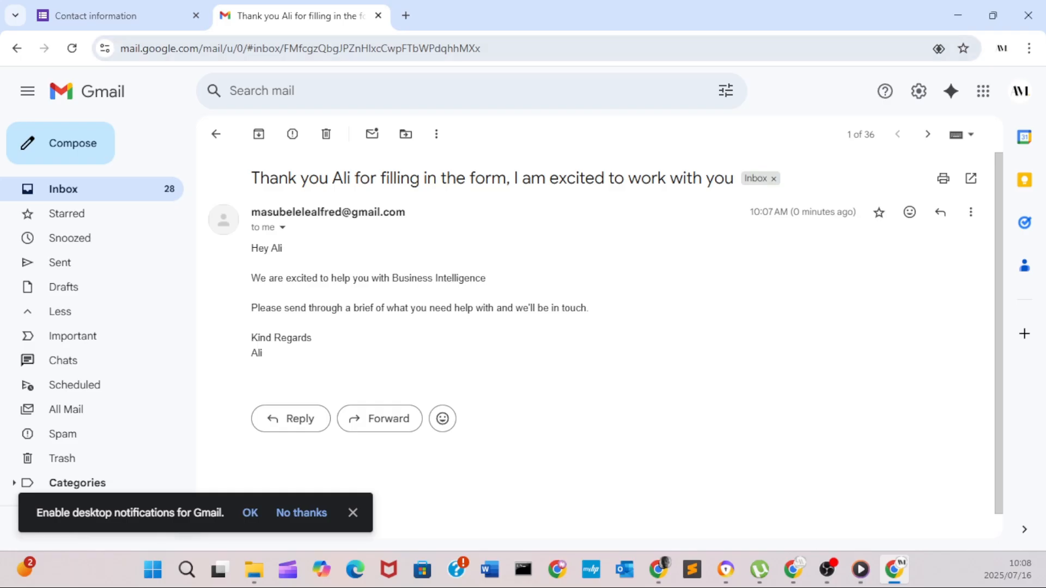
pyautogui.moveTo(784, 15); pyautogui.dragTo(85, 127)
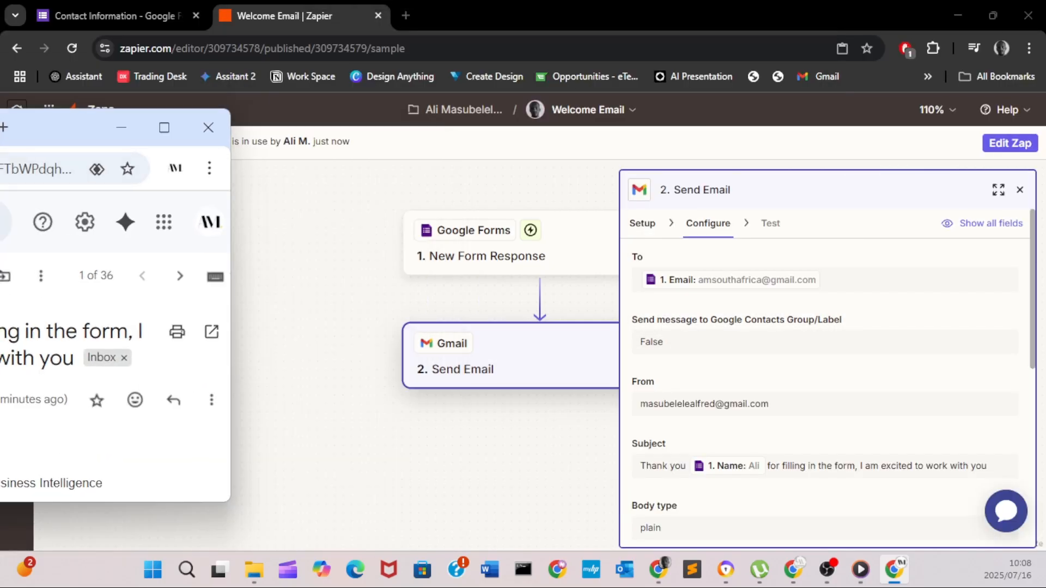
pyautogui.scroll(-5, 825, 360)
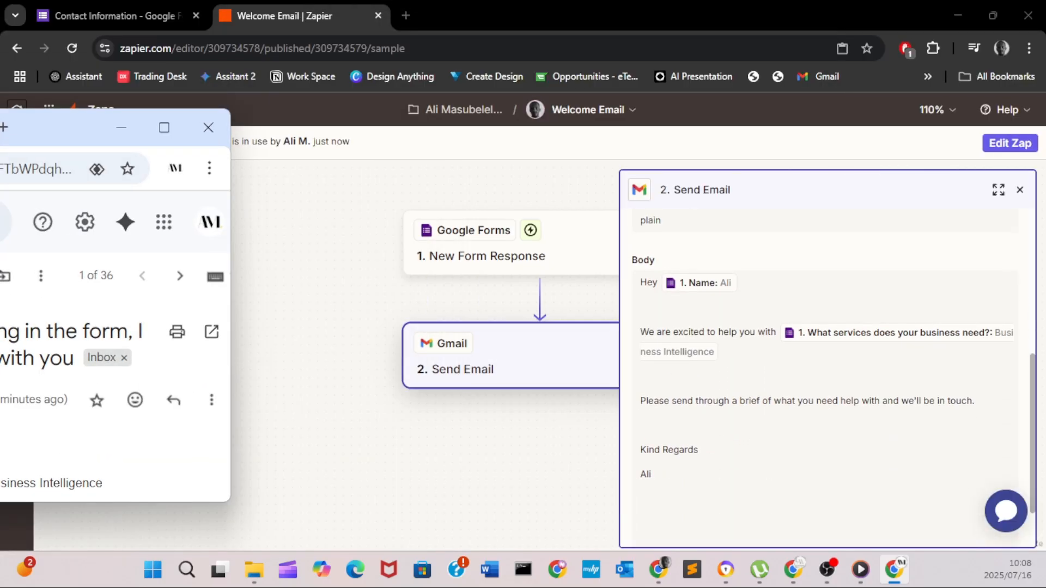
pyautogui.moveTo(85, 126); pyautogui.dragTo(230, 157)
# - Snap Gmail to the left half beside Zapier, then scroll through the Send Email fields
pyautogui.moveTo(323, 157)
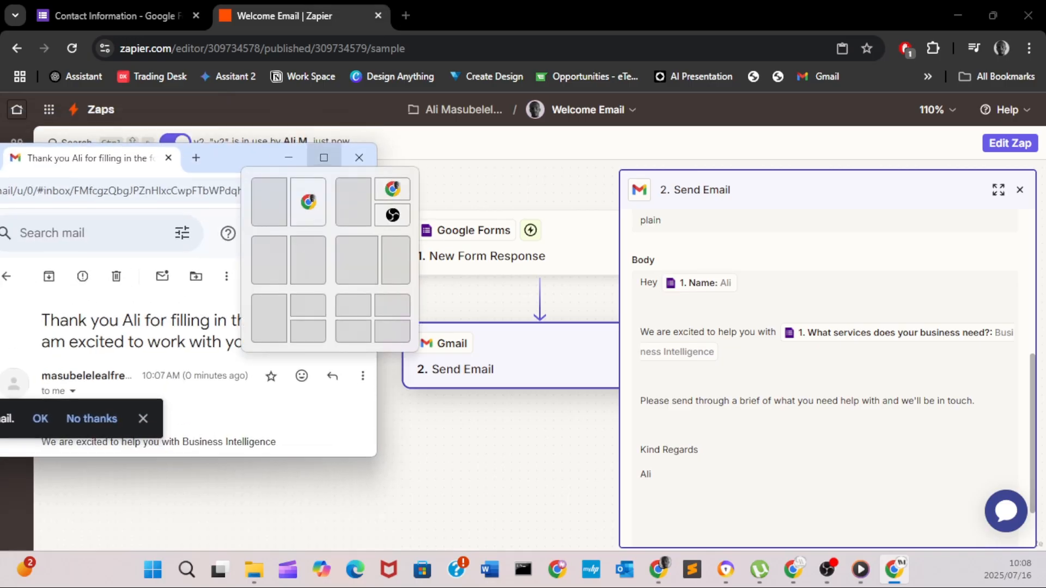
pyautogui.click(269, 202)
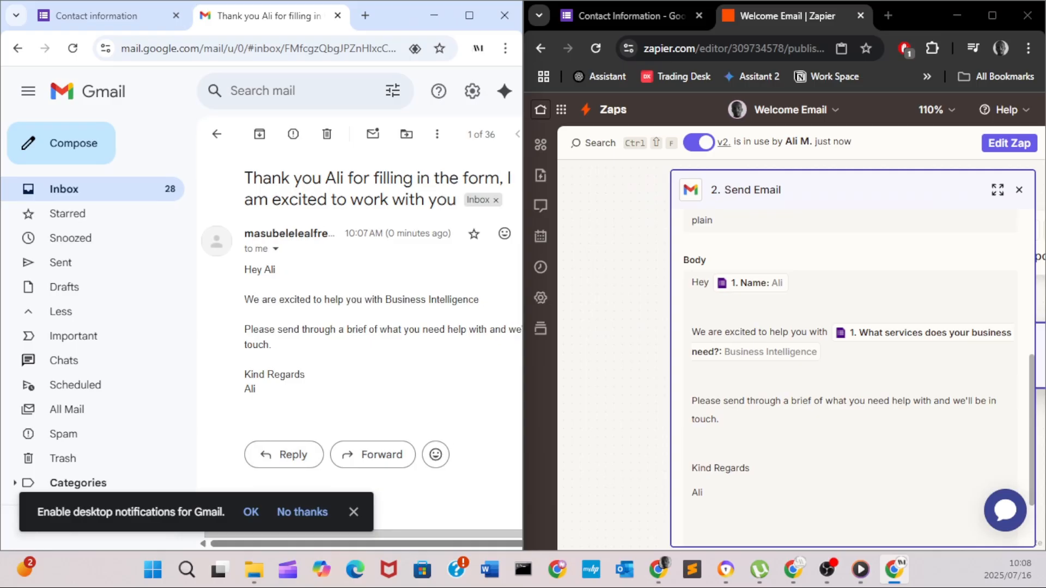
pyautogui.scroll(-2, 850, 354)
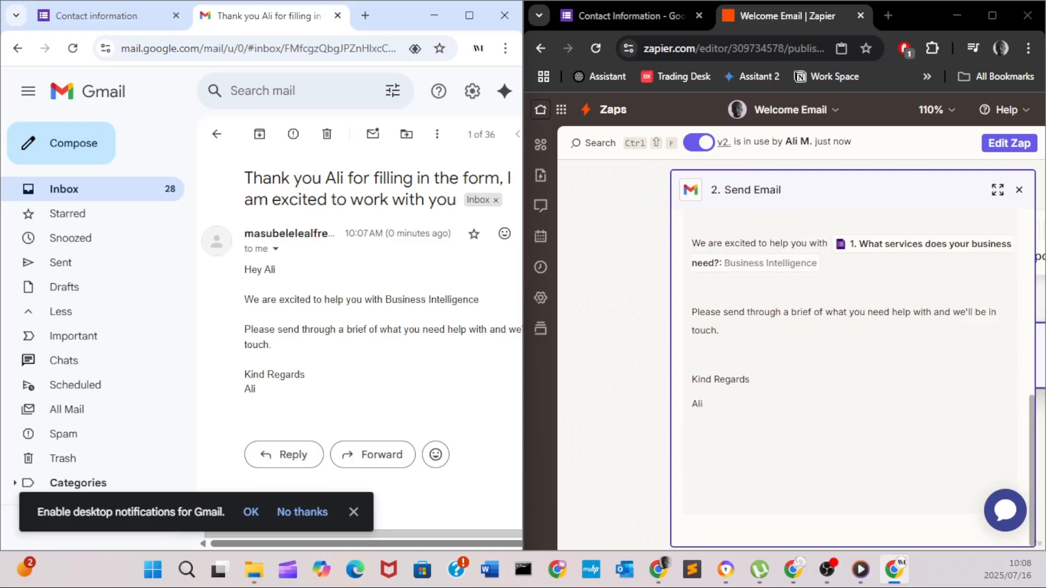
pyautogui.scroll(1, 850, 354)
pyautogui.scroll(4, 850, 354)
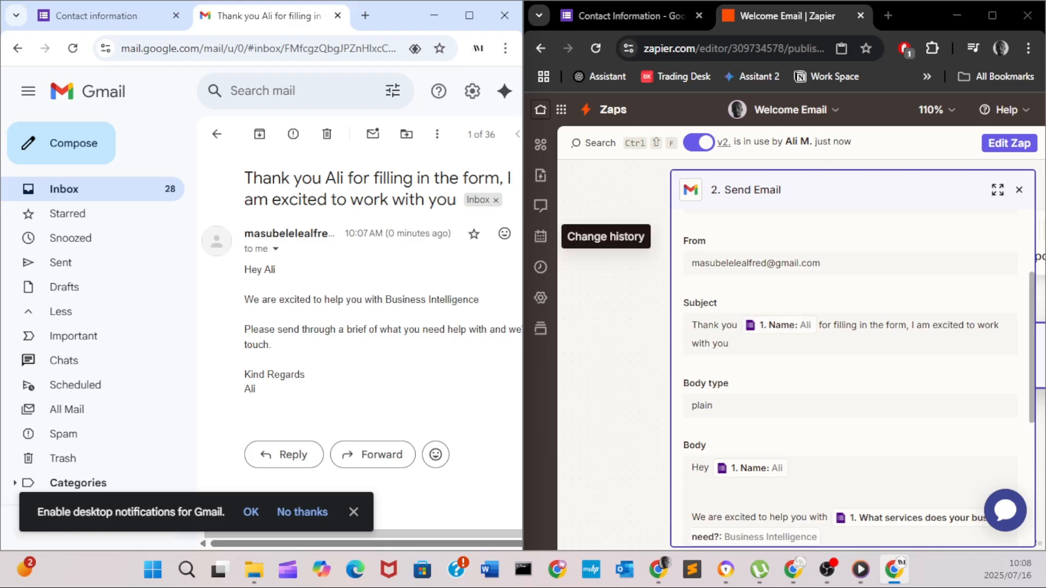
pyautogui.scroll(3, 853, 354)
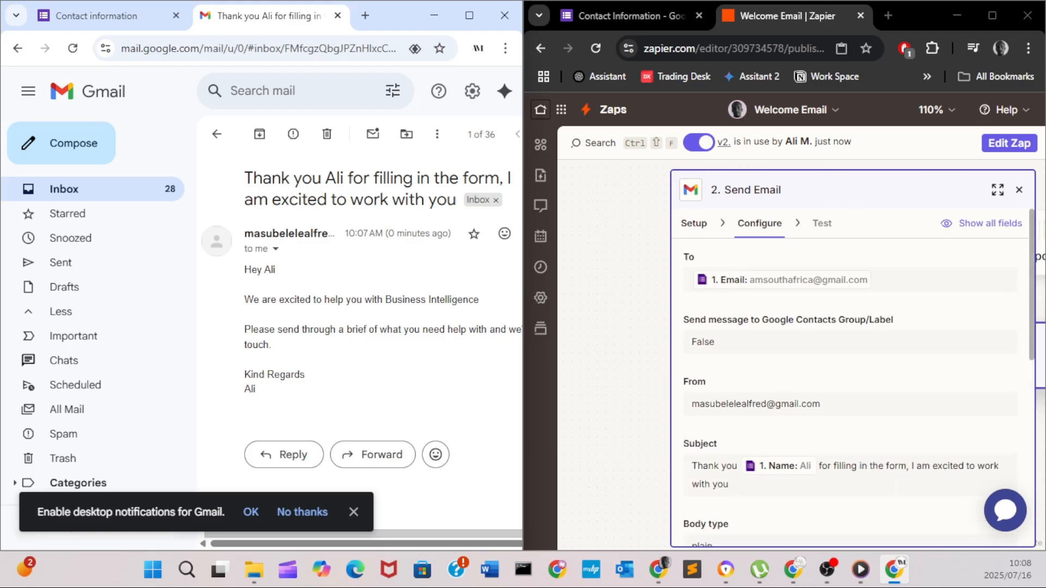
pyautogui.scroll(-5, 853, 355)
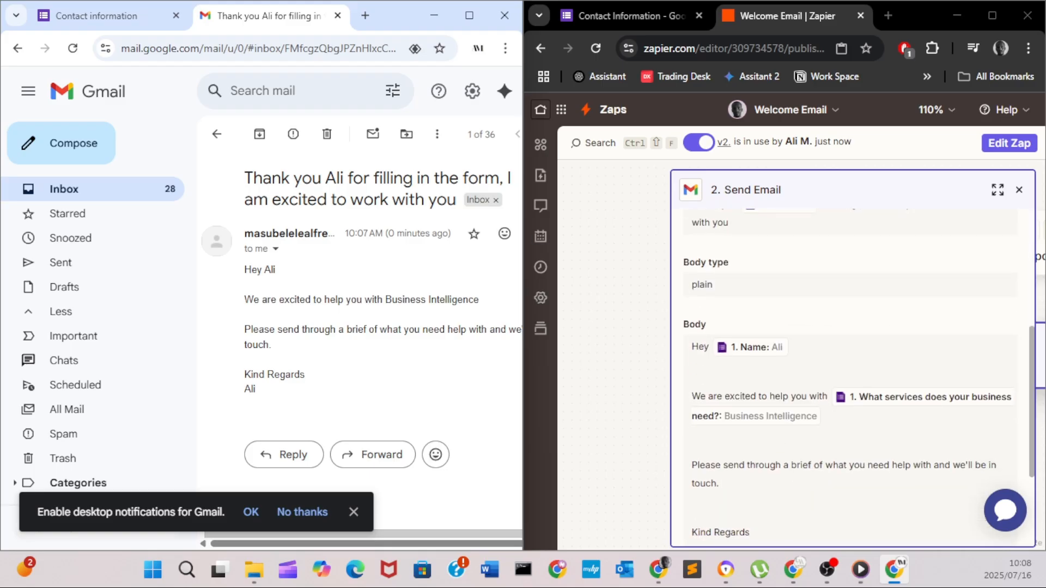